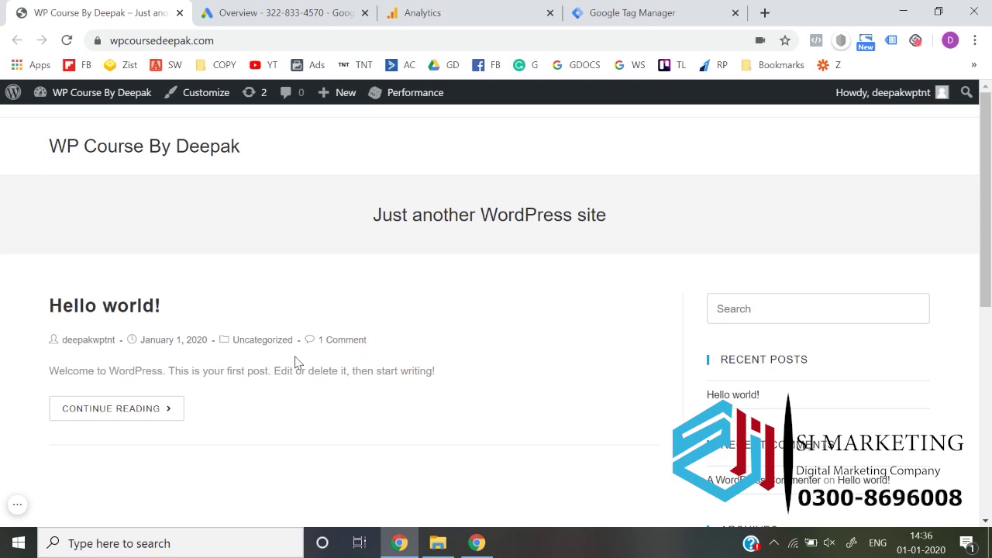
Step: Open the site's WordPress admin dashboard and dismiss the theme's recommended plugins notice
{"action": "mouse_move", "coordinate": [121, 111]}
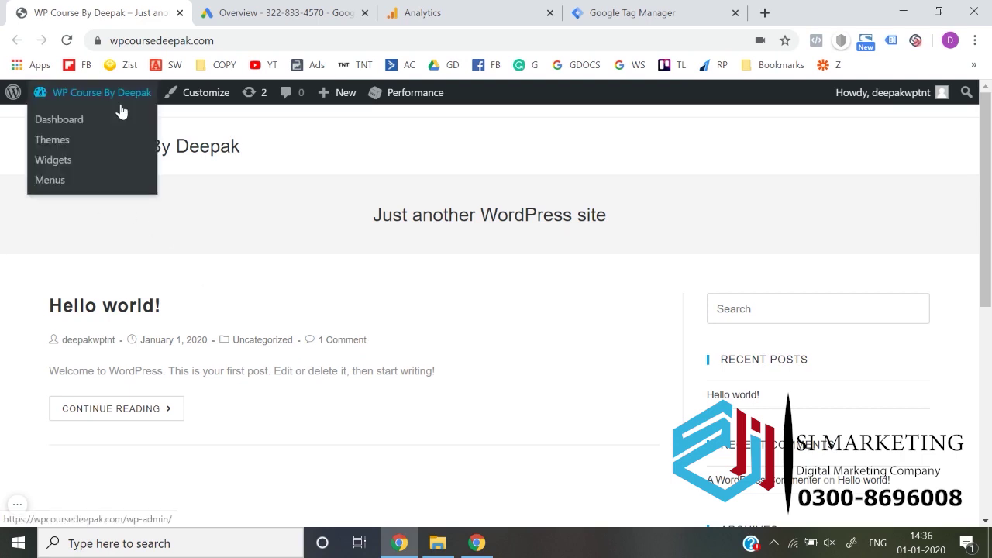
{"action": "left_click", "coordinate": [61, 128]}
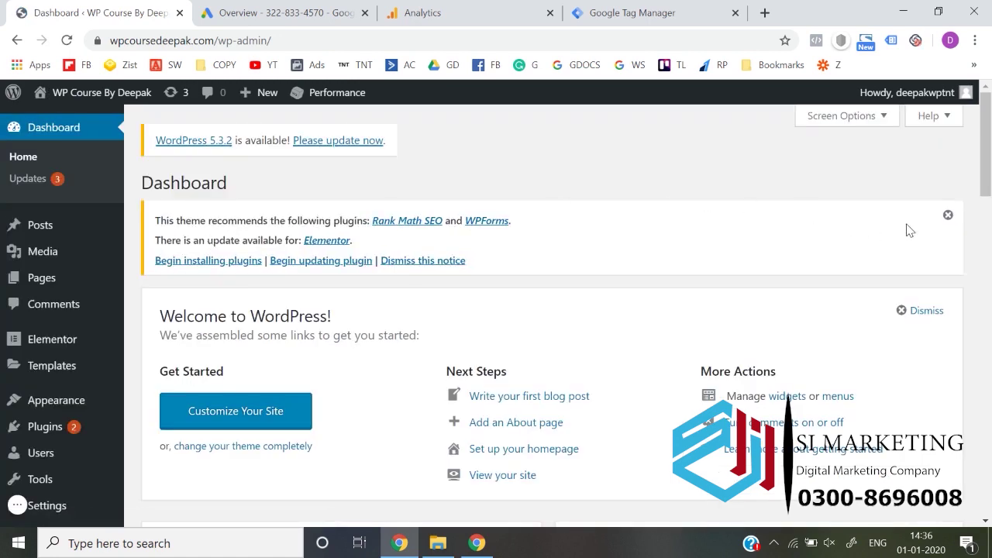
{"action": "left_click", "coordinate": [948, 216]}
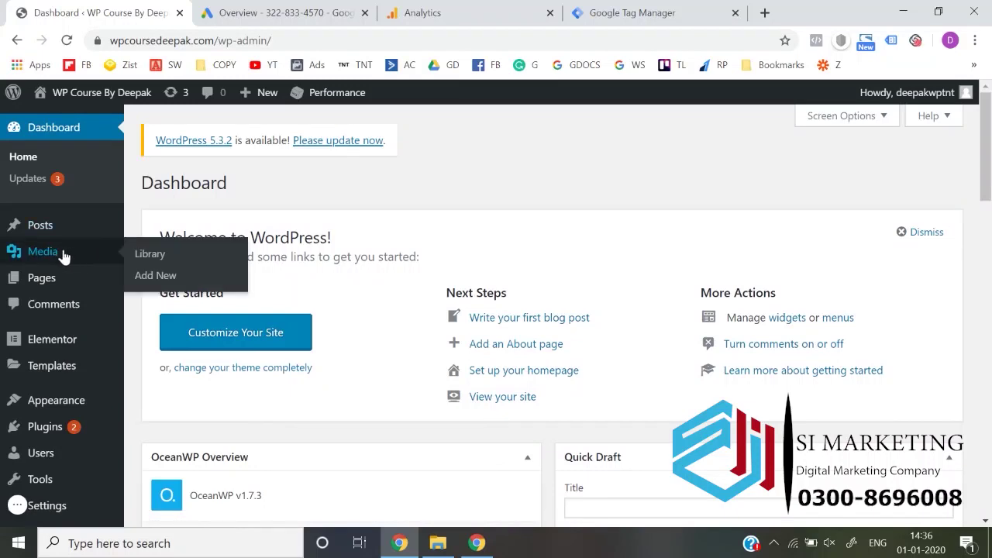
Step: Add a new page titled "Landing Page" and publish it
{"action": "mouse_move", "coordinate": [104, 279]}
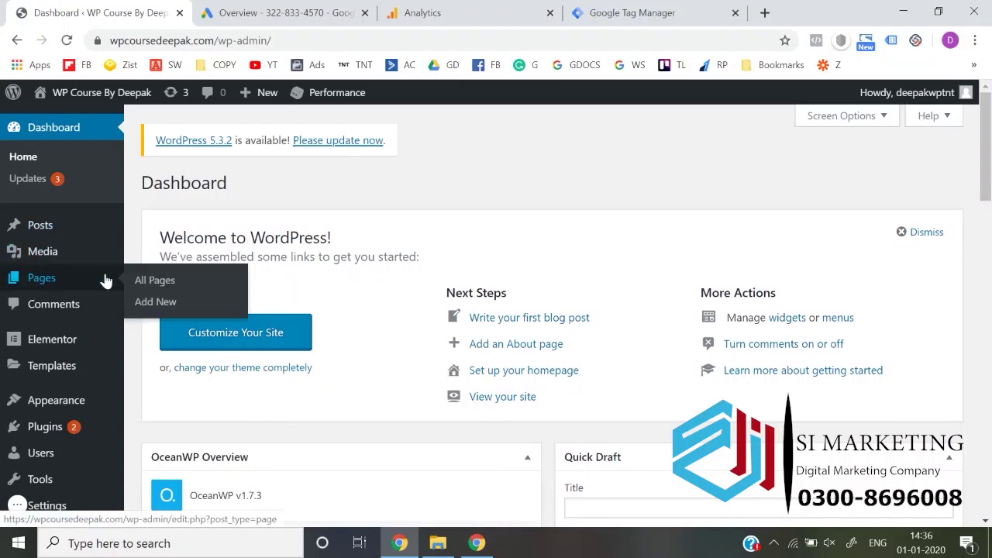
{"action": "left_click", "coordinate": [151, 303]}
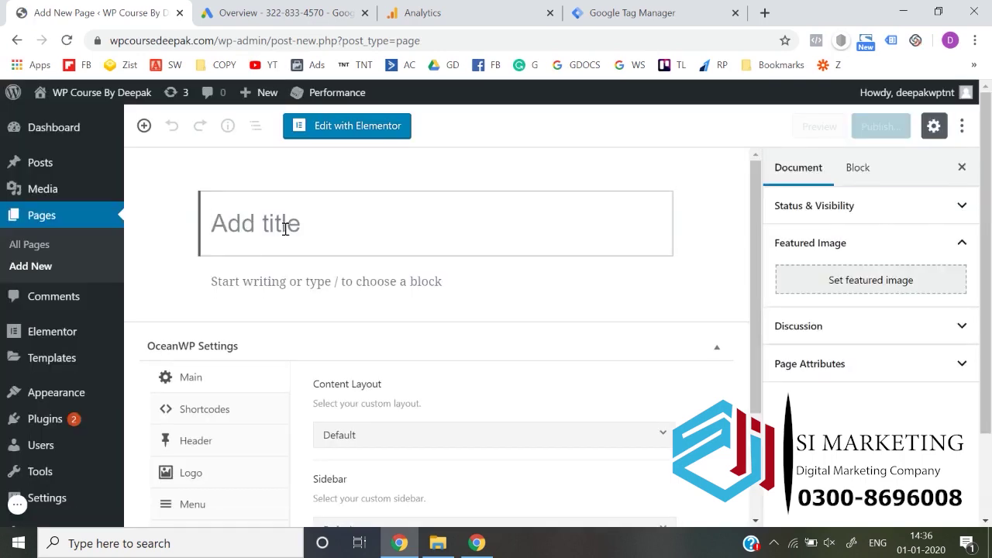
{"action": "type", "text": "KLan"}
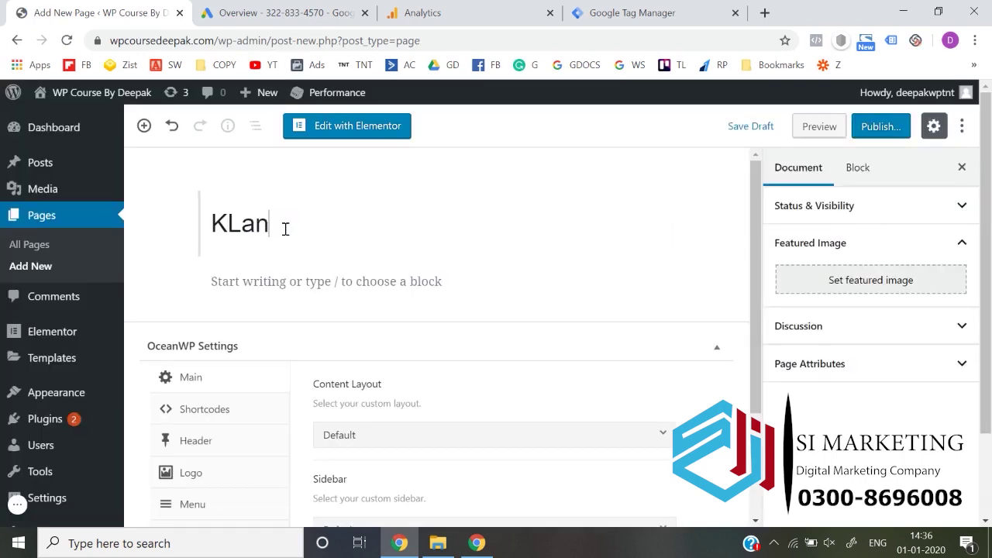
{"action": "key", "text": "BackSpace"}
{"action": "key", "text": "BackSpace"}
{"action": "key", "text": "BackSpace"}
{"action": "key", "text": "BackSpace"}
{"action": "type", "text": "Landing Page"}
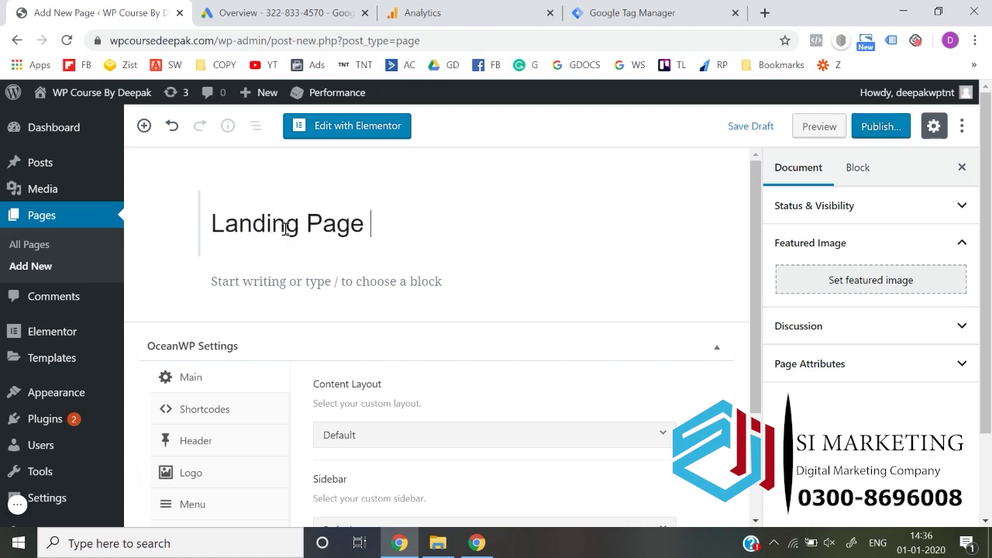
{"action": "left_click", "coordinate": [879, 128]}
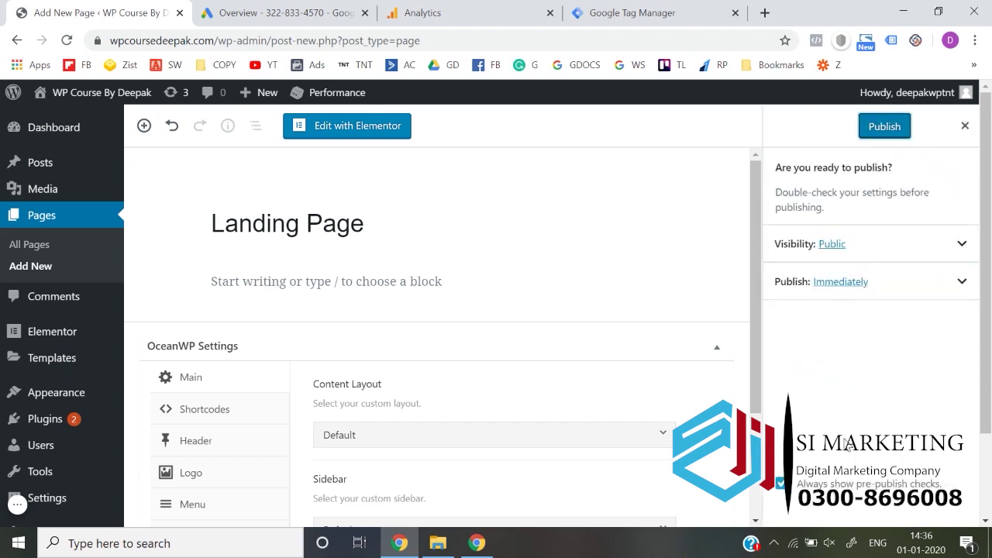
{"action": "left_click", "coordinate": [888, 131]}
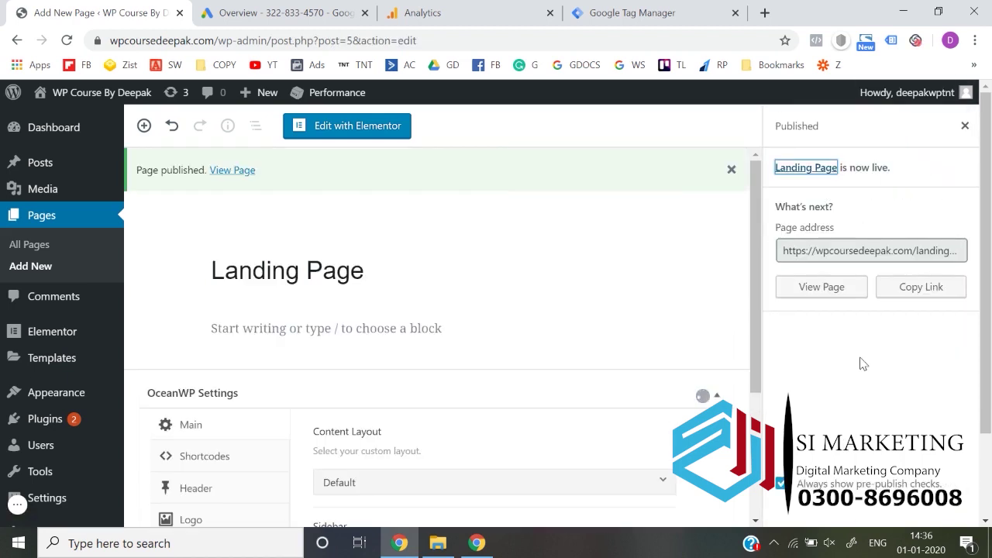
Step: Set the page's OceanWP content layout to Full Width and update the page
{"action": "scroll", "coordinate": [551, 423], "scroll_direction": "down", "scroll_amount": 1}
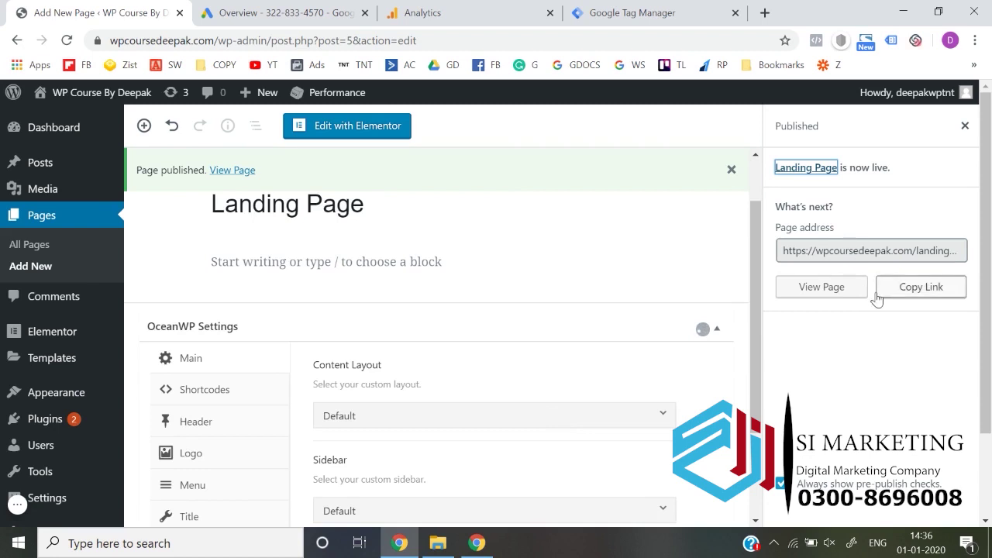
{"action": "scroll", "coordinate": [305, 413], "scroll_direction": "down", "scroll_amount": 1}
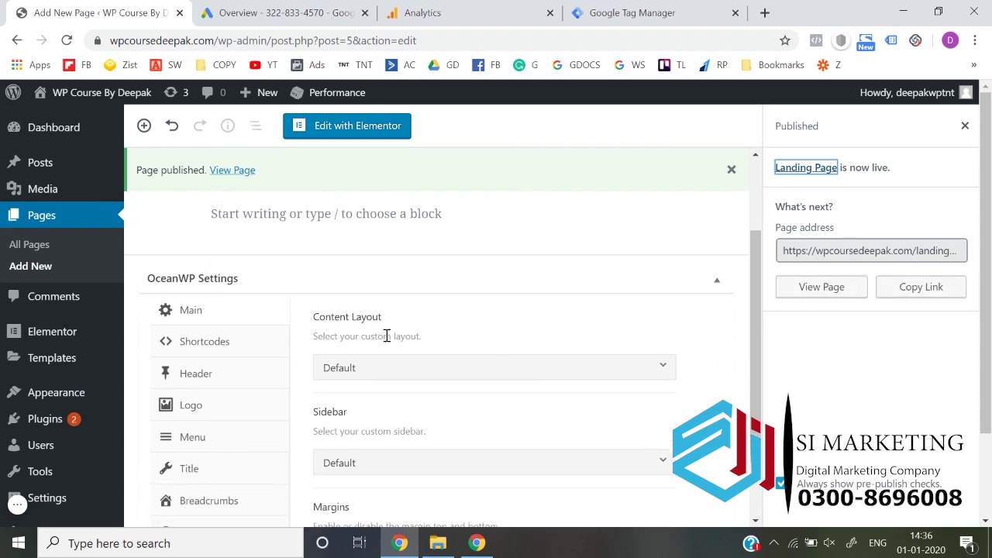
{"action": "left_click", "coordinate": [371, 376]}
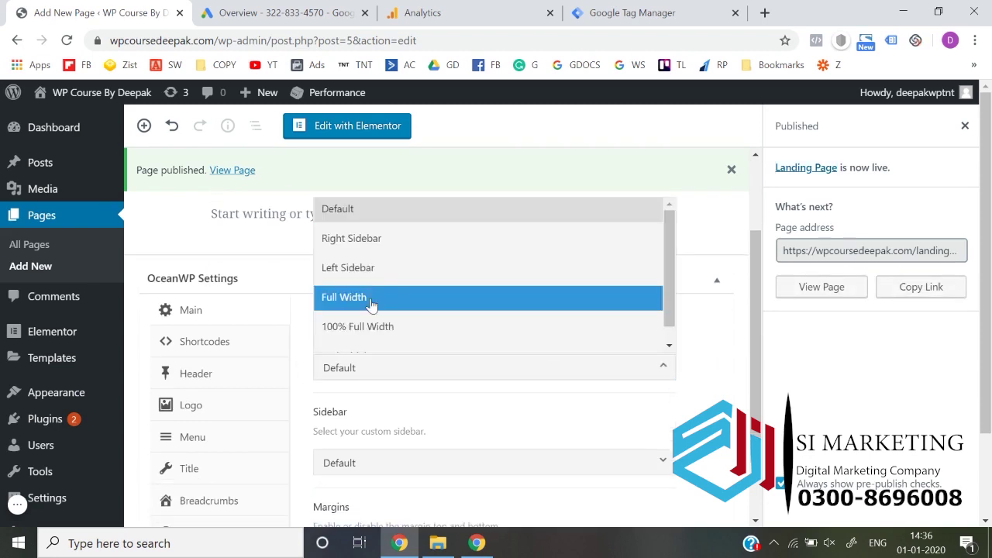
{"action": "left_click", "coordinate": [371, 302]}
{"action": "scroll", "coordinate": [659, 346], "scroll_direction": "up", "scroll_amount": 2}
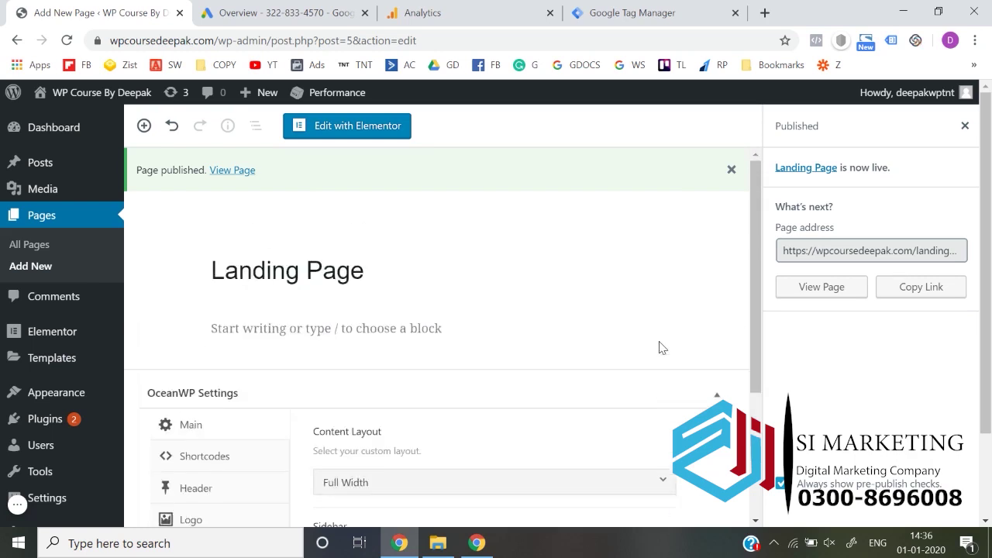
{"action": "scroll", "coordinate": [661, 347], "scroll_direction": "down", "scroll_amount": 4}
{"action": "scroll", "coordinate": [659, 347], "scroll_direction": "up", "scroll_amount": 2}
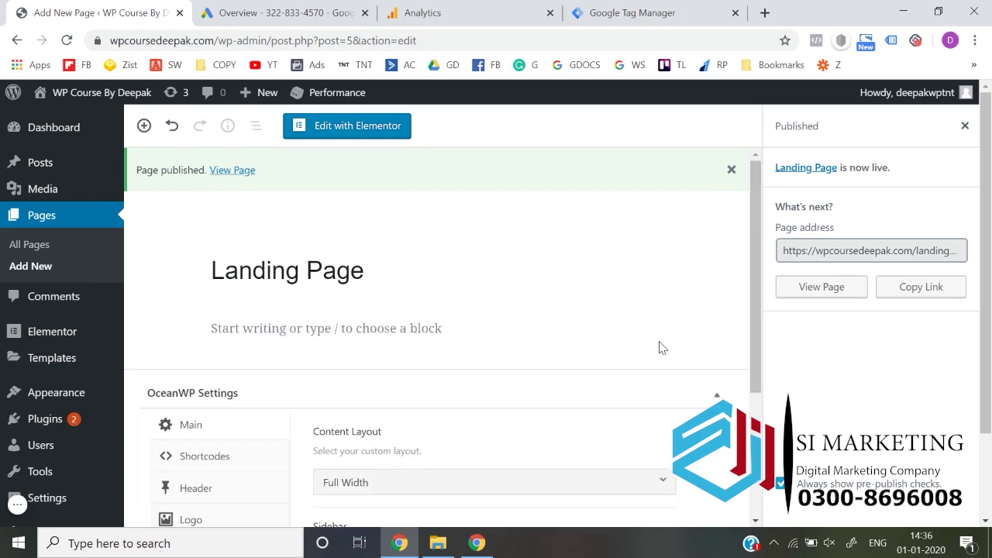
{"action": "left_click", "coordinate": [731, 169]}
{"action": "left_click", "coordinate": [965, 125]}
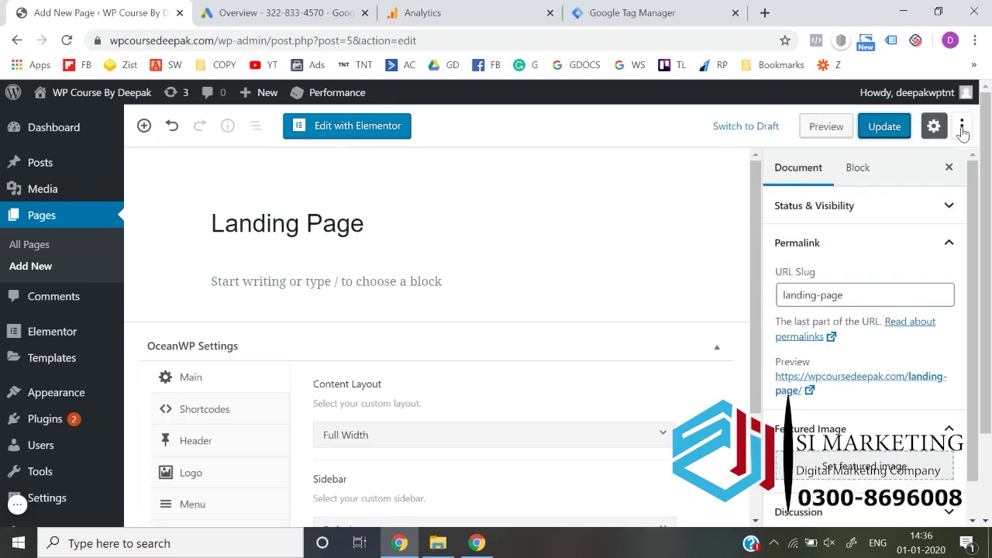
{"action": "left_click", "coordinate": [886, 133]}
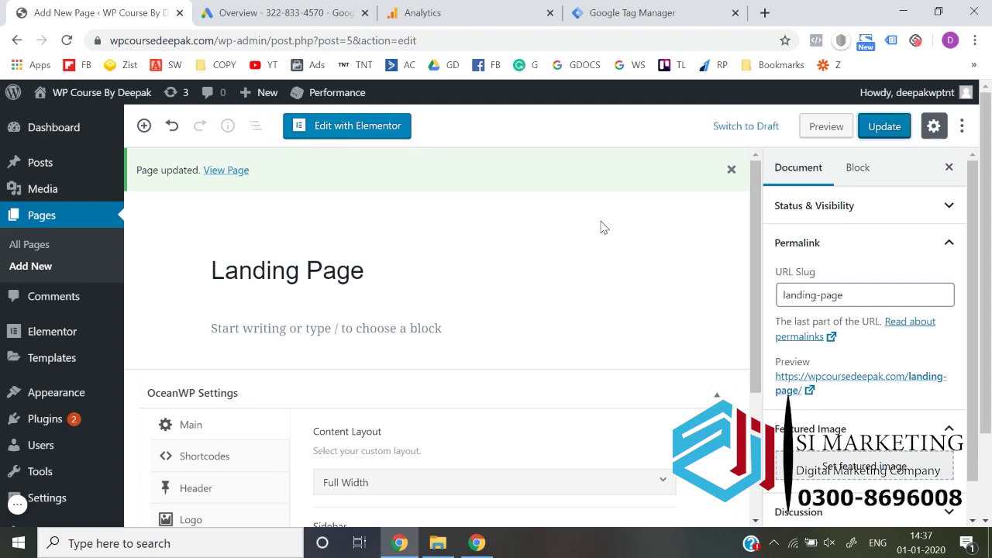
Step: Open the landing page for editing in Elementor
{"action": "left_click", "coordinate": [328, 137]}
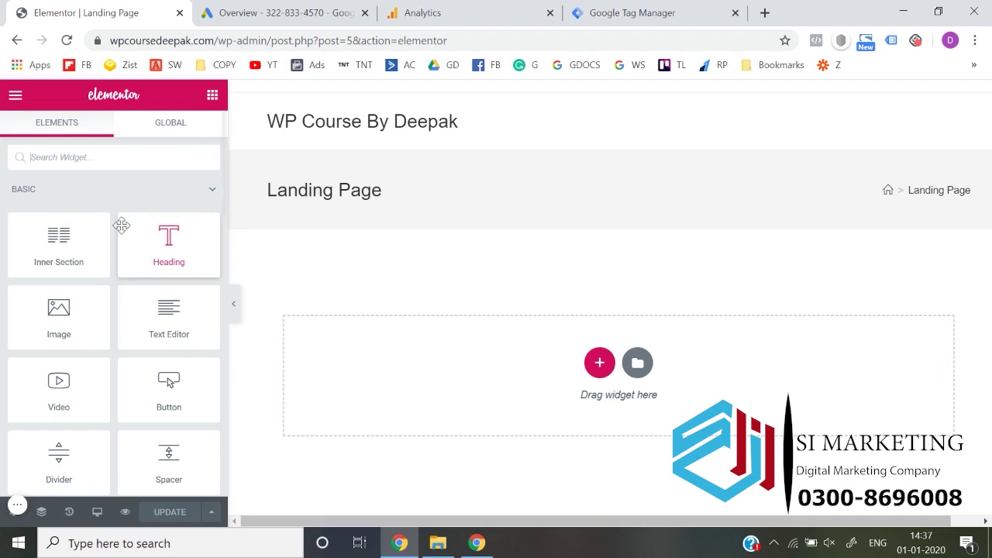
{"action": "scroll", "coordinate": [73, 284], "scroll_direction": "down", "scroll_amount": 1}
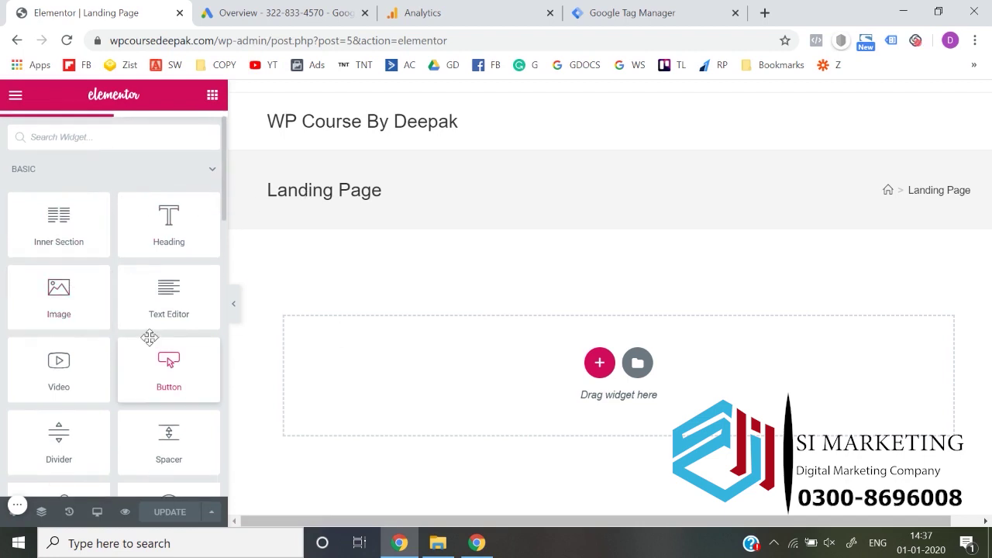
{"action": "scroll", "coordinate": [148, 337], "scroll_direction": "up", "scroll_amount": 1}
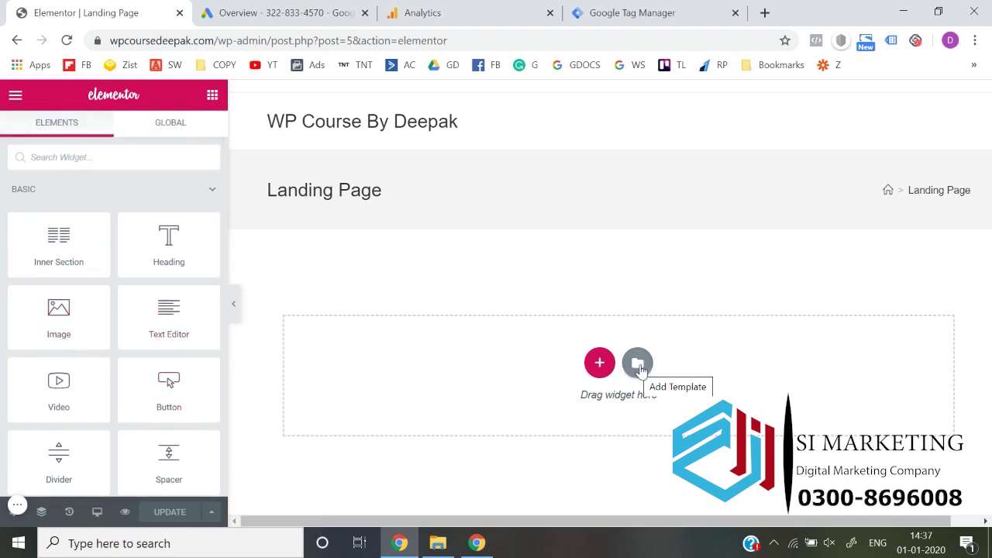
Step: Insert the library page template headed "We Transform Your Vision into Creative Results" into the landing page
{"action": "left_click", "coordinate": [640, 369]}
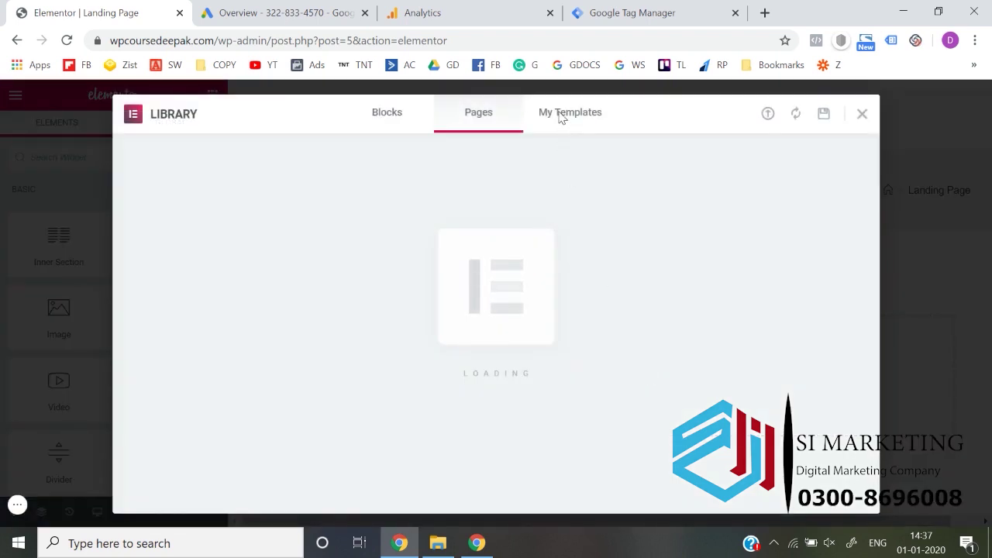
{"action": "mouse_move", "coordinate": [264, 297]}
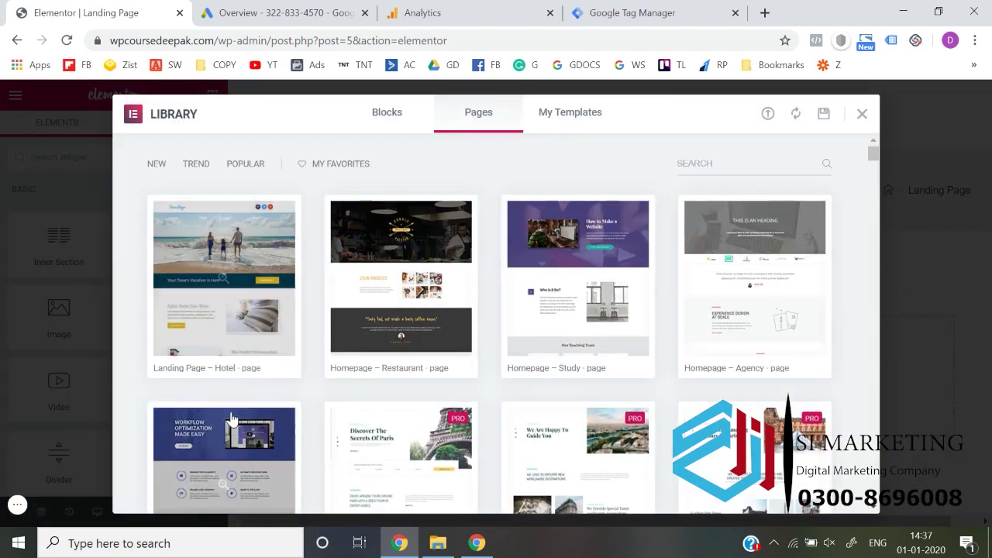
{"action": "scroll", "coordinate": [231, 416], "scroll_direction": "down", "scroll_amount": 1}
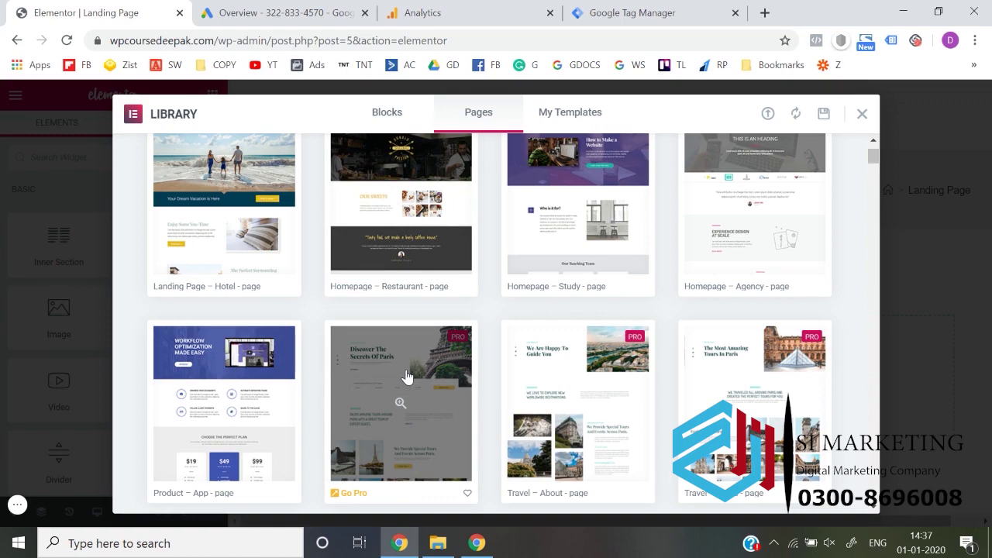
{"action": "scroll", "coordinate": [757, 250], "scroll_direction": "up", "scroll_amount": 1}
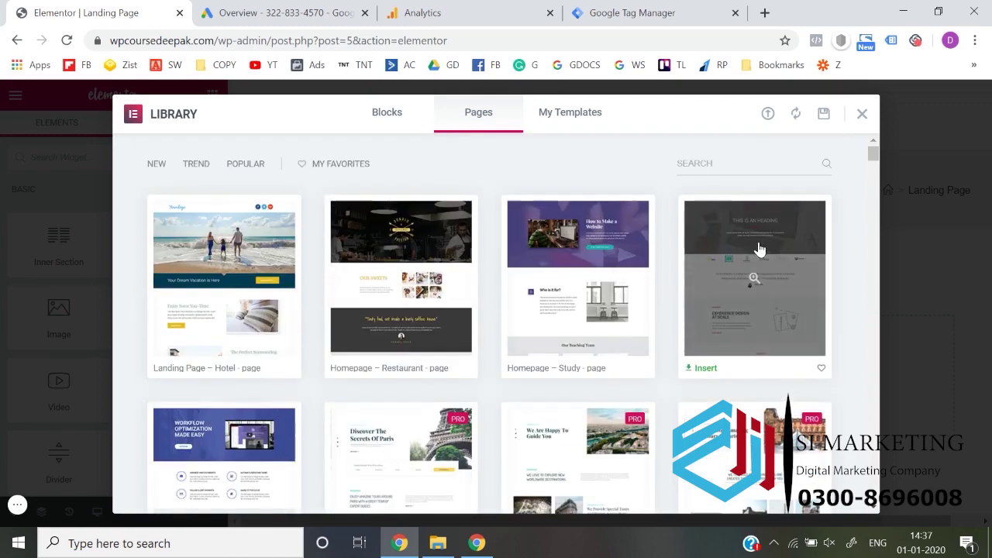
{"action": "scroll", "coordinate": [593, 313], "scroll_direction": "down", "scroll_amount": 3}
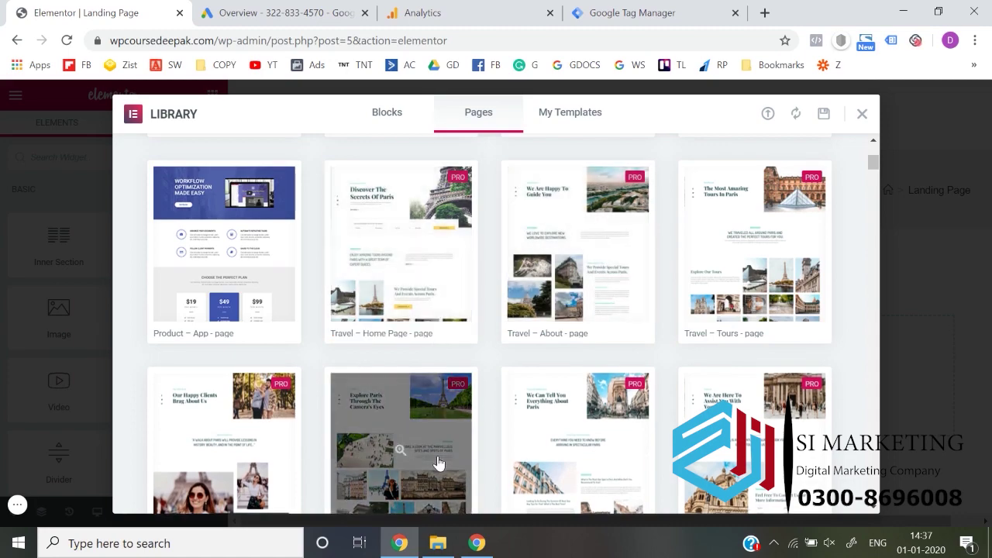
{"action": "scroll", "coordinate": [438, 465], "scroll_direction": "down", "scroll_amount": 2}
{"action": "scroll", "coordinate": [438, 463], "scroll_direction": "down", "scroll_amount": 2}
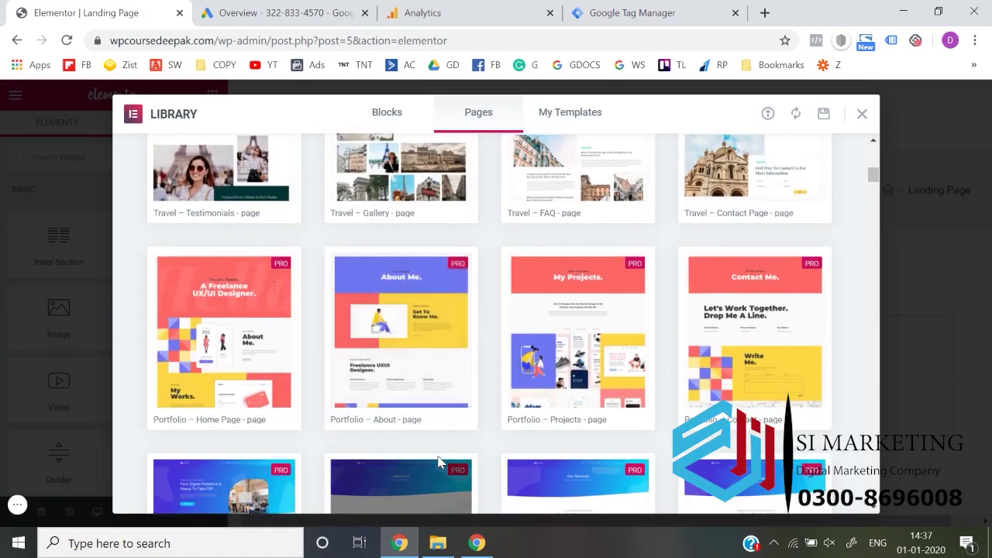
{"action": "scroll", "coordinate": [438, 463], "scroll_direction": "down", "scroll_amount": 3}
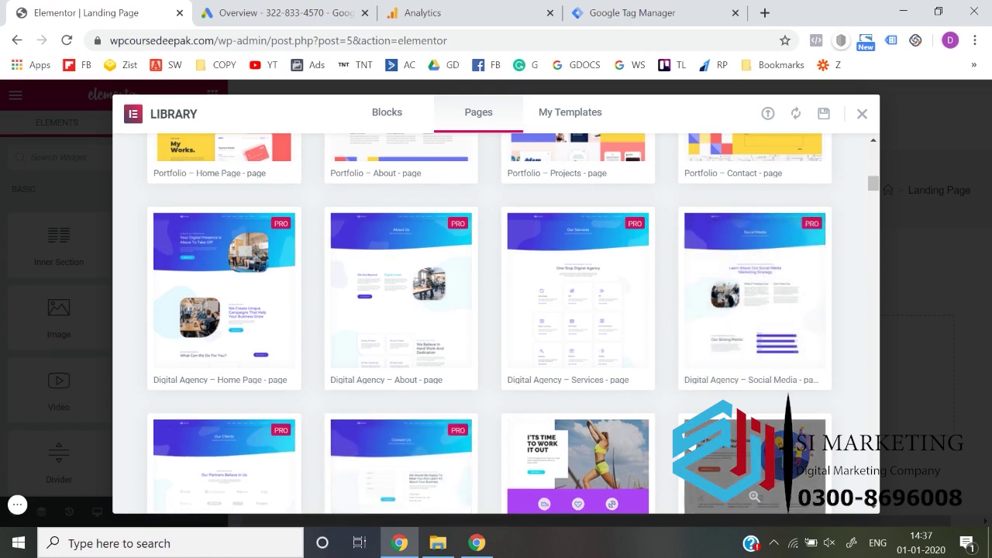
{"action": "scroll", "coordinate": [756, 466], "scroll_direction": "down", "scroll_amount": 1}
{"action": "scroll", "coordinate": [603, 443], "scroll_direction": "down", "scroll_amount": 1}
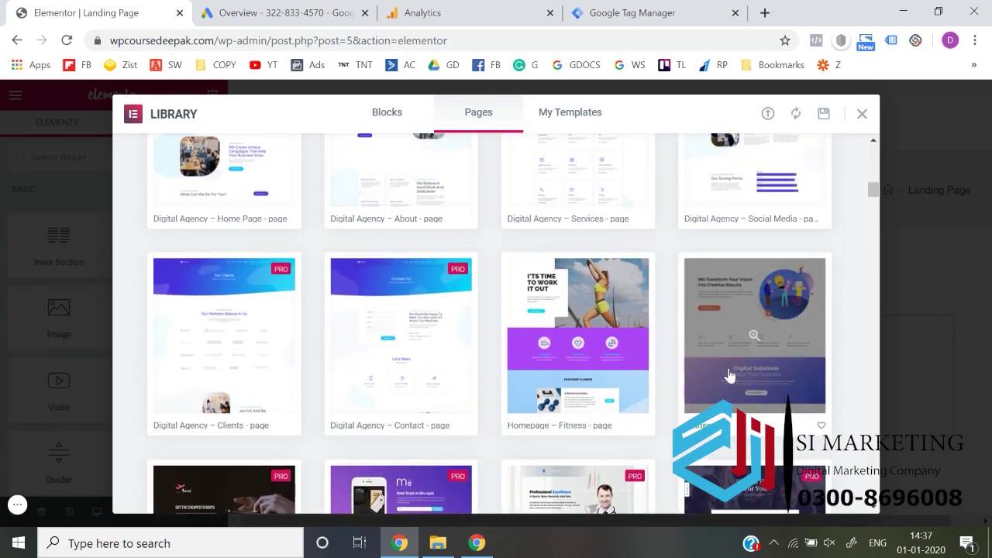
{"action": "left_click", "coordinate": [704, 425]}
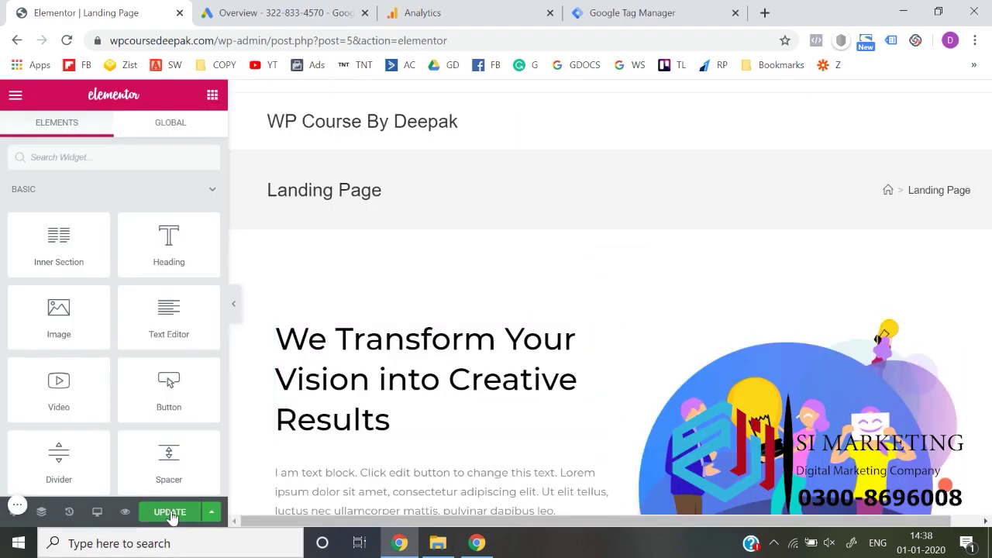
Step: Update the landing page with the inserted template and exit Elementor to the WordPress page editor
{"action": "left_click", "coordinate": [170, 511]}
{"action": "scroll", "coordinate": [500, 381], "scroll_direction": "down", "scroll_amount": 3}
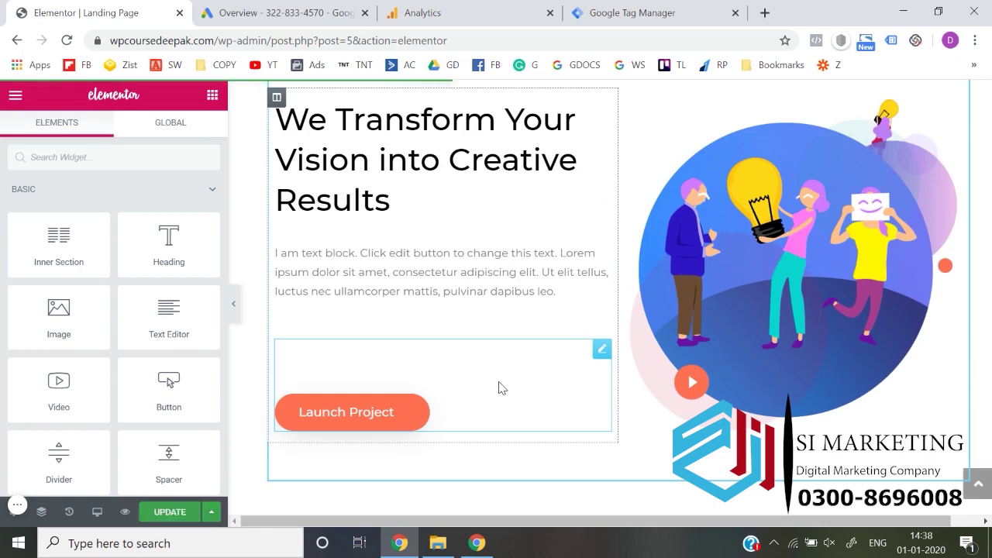
{"action": "scroll", "coordinate": [500, 381], "scroll_direction": "down", "scroll_amount": 6}
{"action": "scroll", "coordinate": [500, 381], "scroll_direction": "up", "scroll_amount": 10}
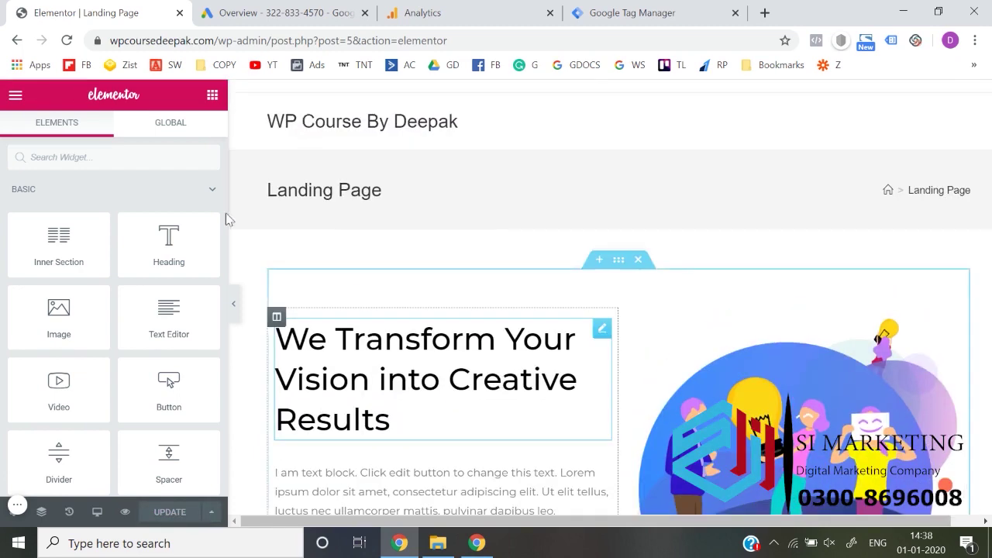
{"action": "left_click", "coordinate": [28, 94]}
{"action": "scroll", "coordinate": [93, 403], "scroll_direction": "down", "scroll_amount": 2}
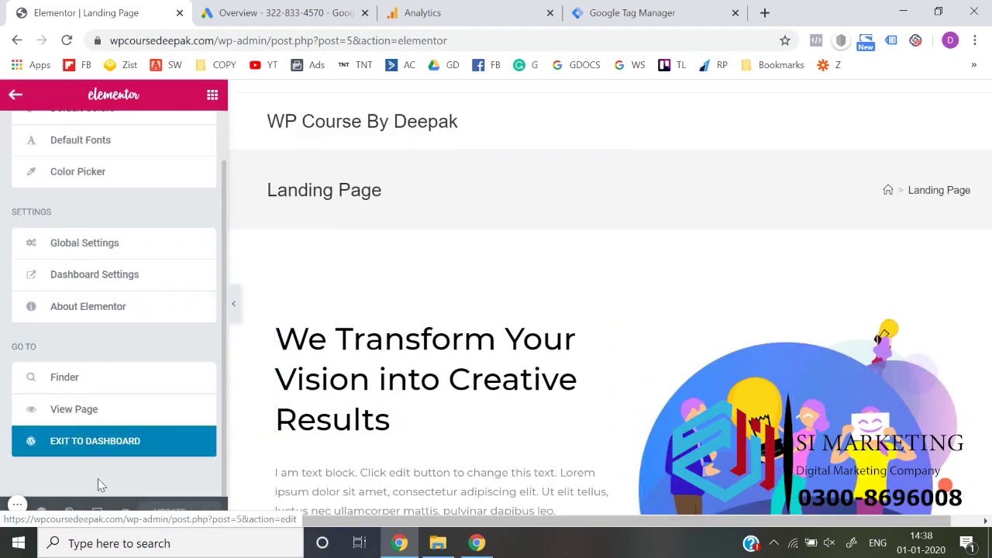
{"action": "left_click", "coordinate": [100, 441]}
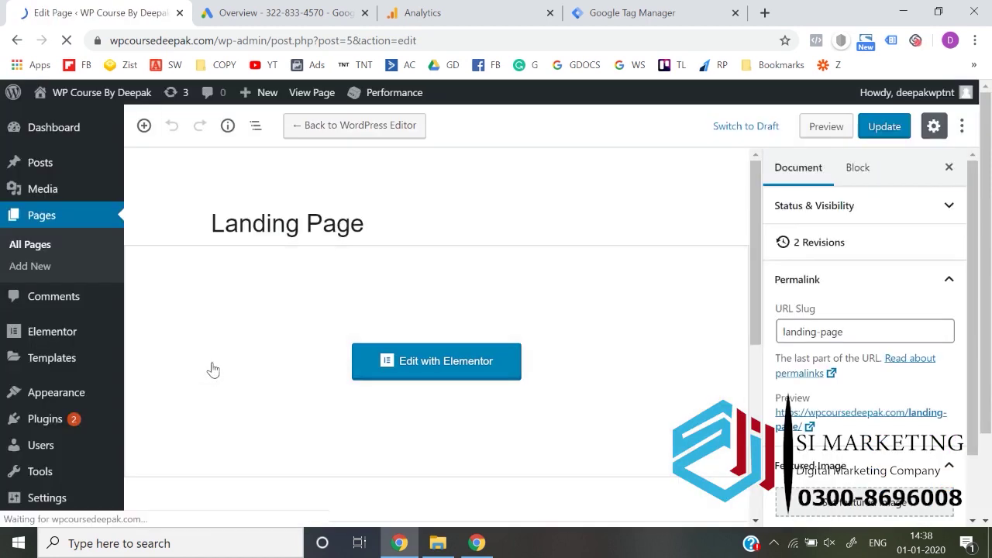
Step: Preview the landing page in a new browser tab and look it over from header to footer
{"action": "right_click", "coordinate": [826, 130]}
{"action": "left_click", "coordinate": [827, 142]}
{"action": "left_click", "coordinate": [295, 10]}
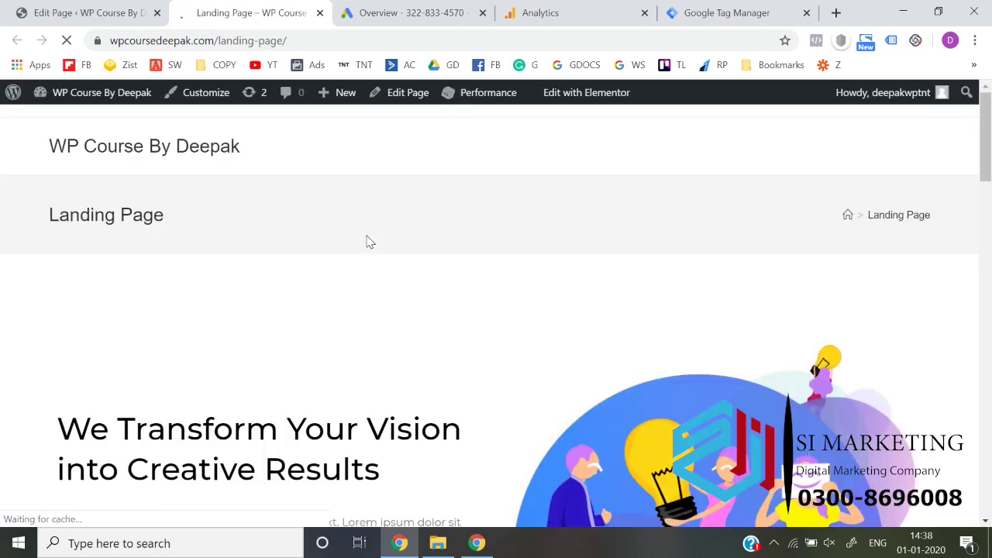
{"action": "scroll", "coordinate": [368, 239], "scroll_direction": "down", "scroll_amount": 10}
{"action": "scroll", "coordinate": [368, 236], "scroll_direction": "down", "scroll_amount": 5}
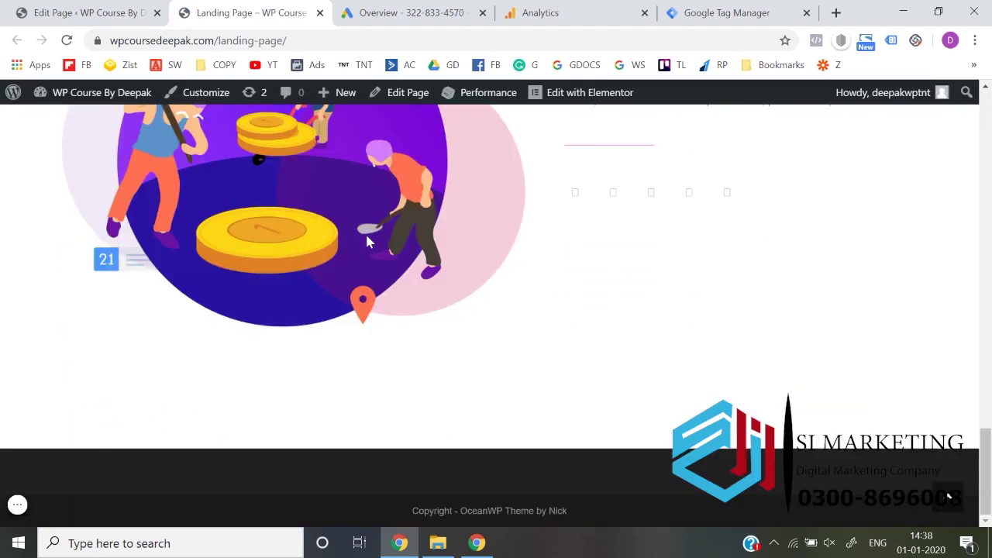
{"action": "scroll", "coordinate": [370, 240], "scroll_direction": "up", "scroll_amount": 8}
{"action": "scroll", "coordinate": [368, 240], "scroll_direction": "up", "scroll_amount": 7}
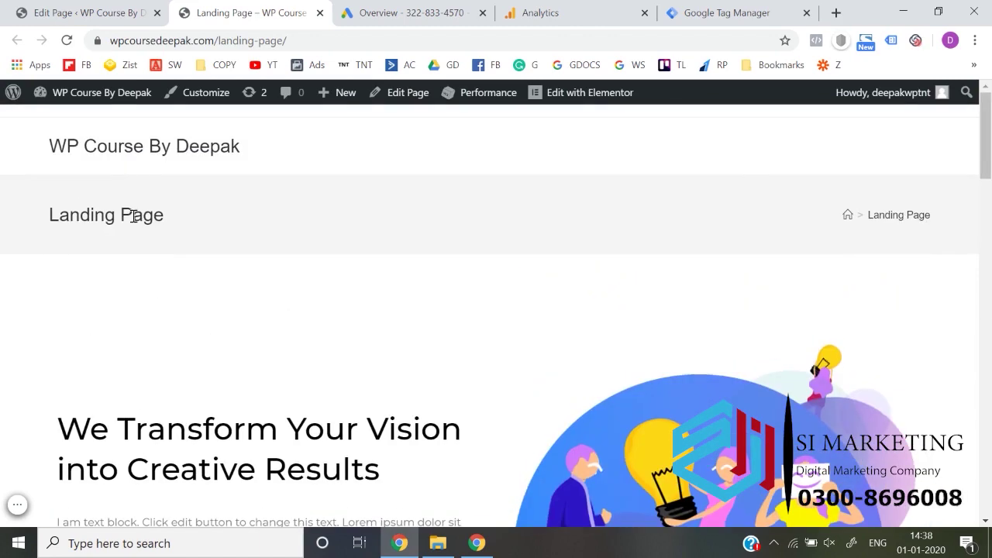
Step: Disable the top bar and the header for the landing page in its OceanWP settings
{"action": "left_click", "coordinate": [89, 13]}
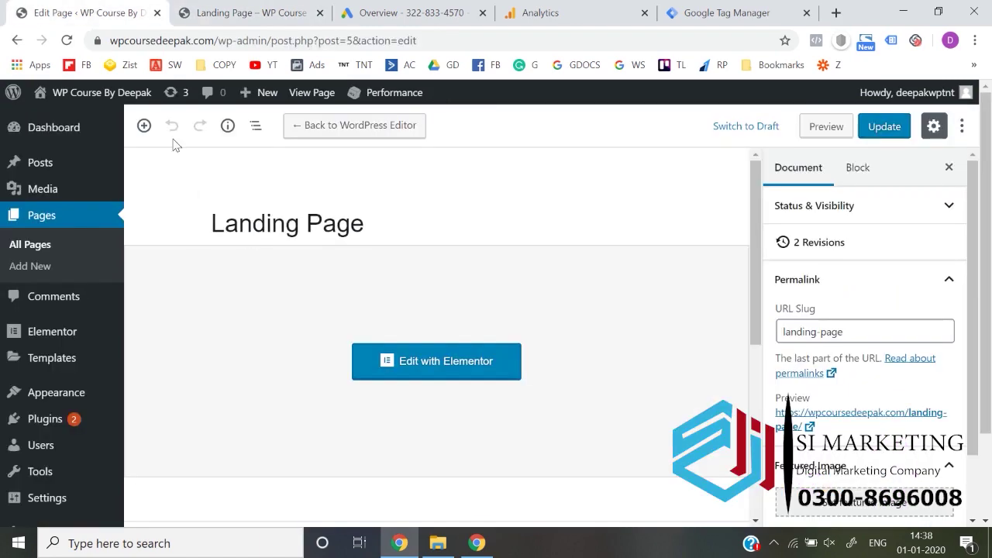
{"action": "scroll", "coordinate": [211, 354], "scroll_direction": "down", "scroll_amount": 5}
{"action": "scroll", "coordinate": [211, 354], "scroll_direction": "down", "scroll_amount": 1}
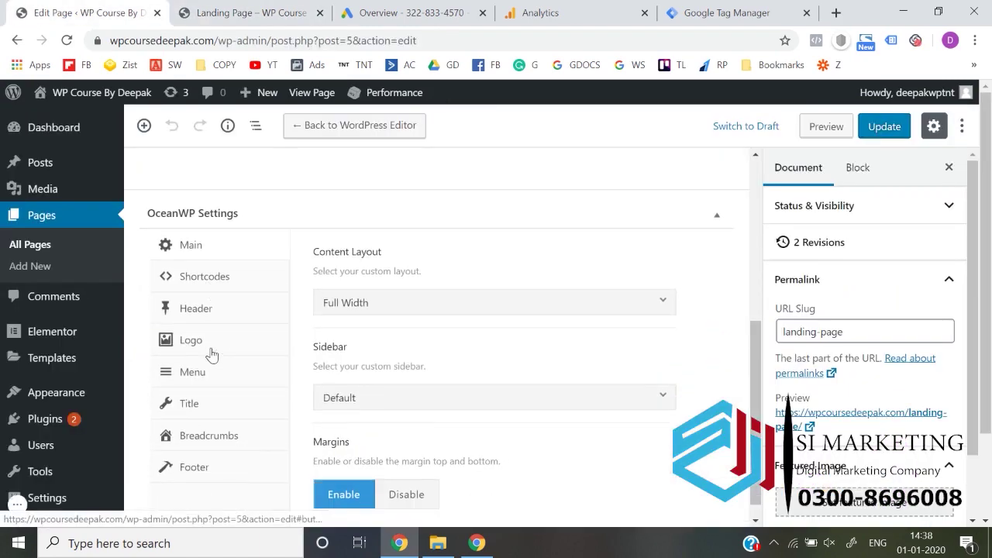
{"action": "left_click", "coordinate": [231, 312]}
{"action": "left_click", "coordinate": [466, 311]}
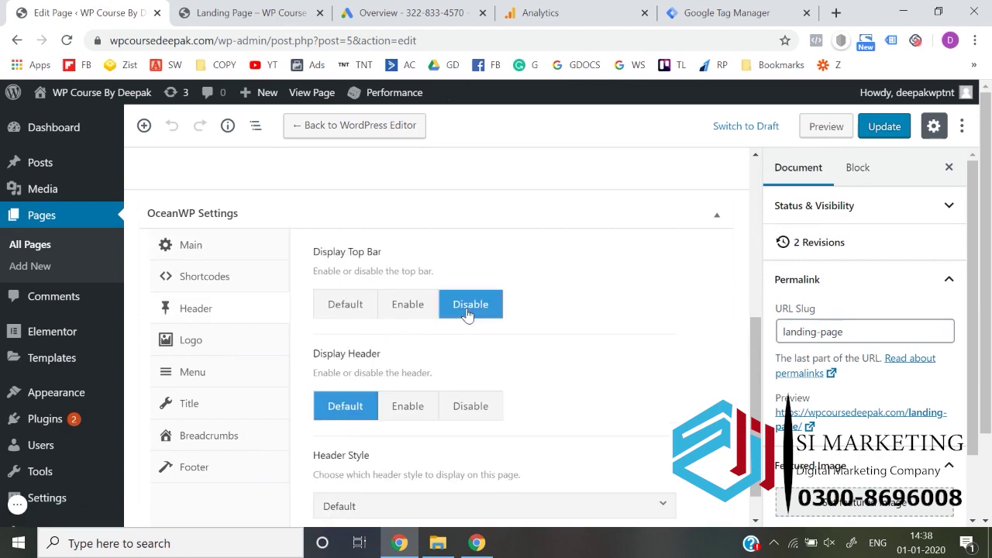
{"action": "left_click", "coordinate": [467, 405]}
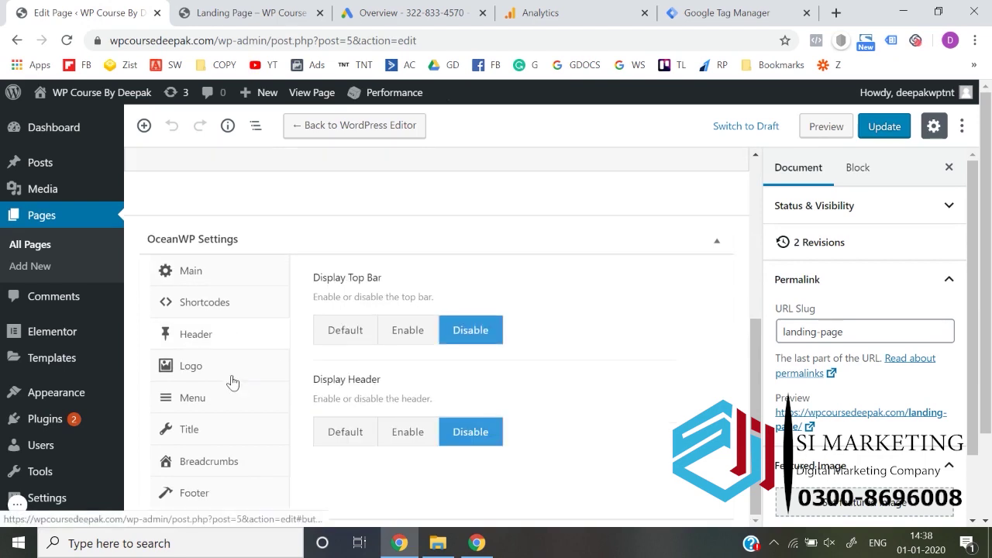
Step: Disable the page title display for the landing page and update the page
{"action": "left_click", "coordinate": [222, 431]}
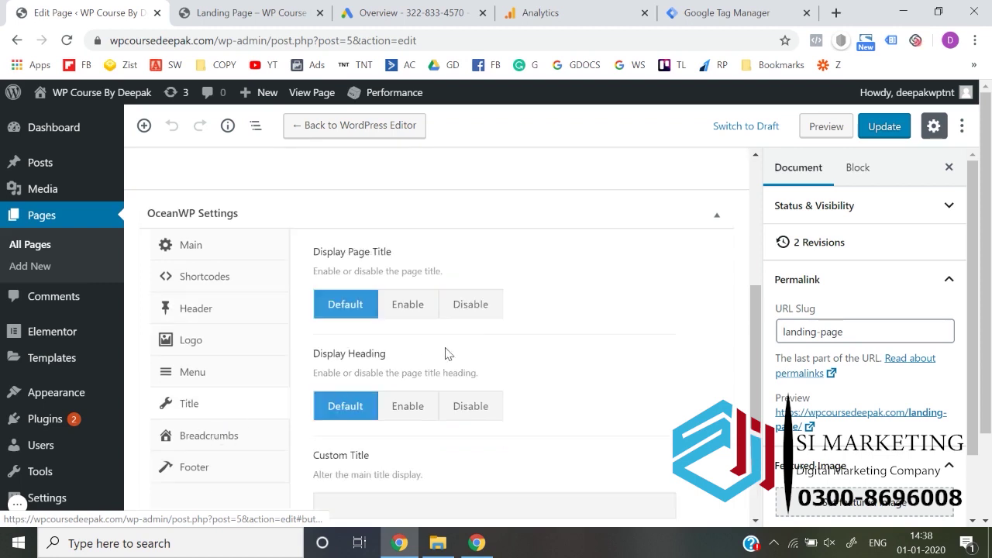
{"action": "left_click", "coordinate": [475, 327]}
{"action": "left_click", "coordinate": [884, 127]}
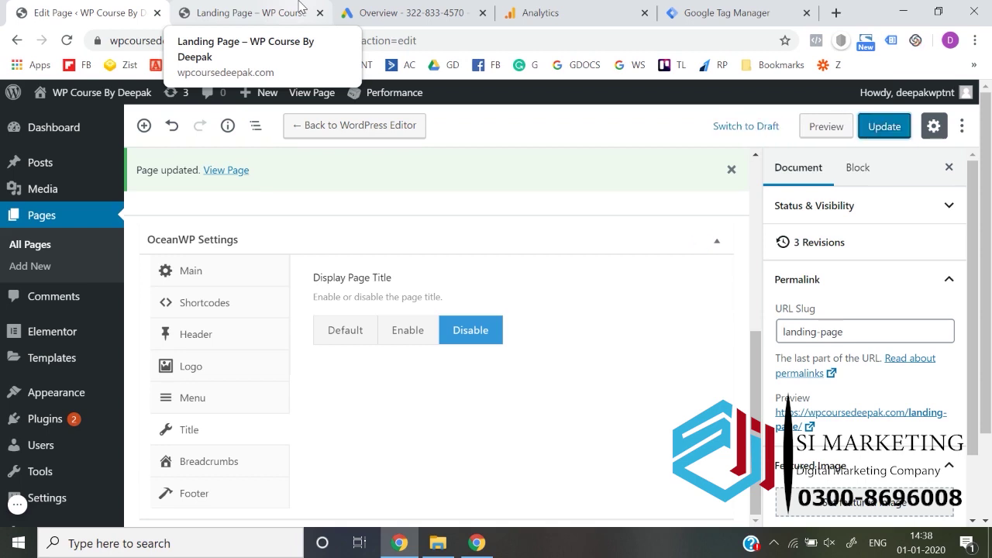
Step: Reload the live landing page and check how its upper sections look with the new settings
{"action": "left_click", "coordinate": [300, 6]}
{"action": "key", "text": "F5"}
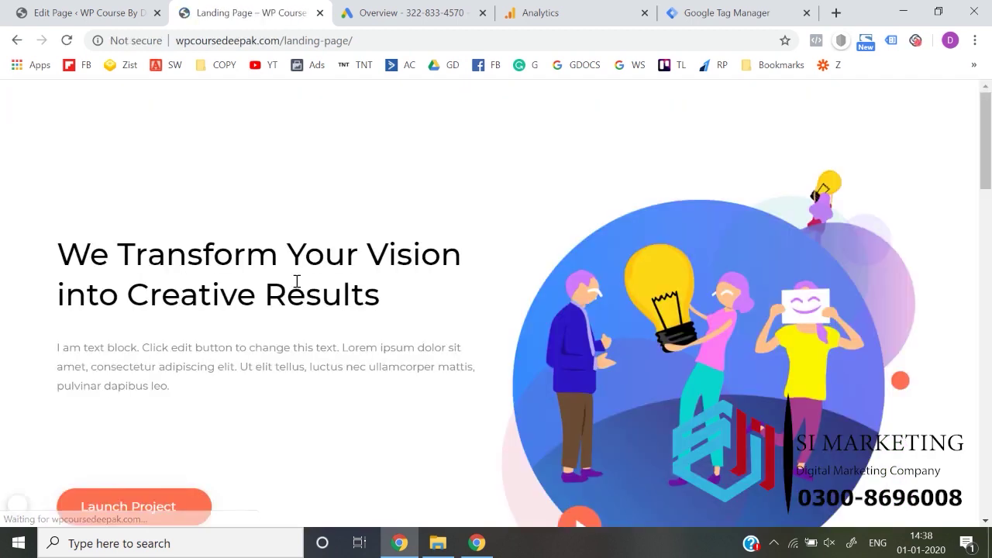
{"action": "scroll", "coordinate": [297, 282], "scroll_direction": "down", "scroll_amount": 15}
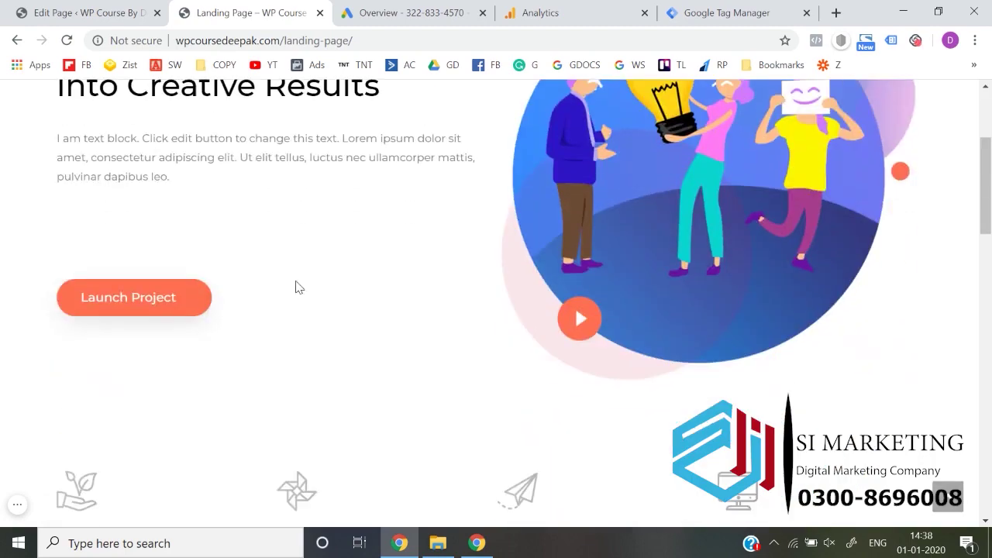
{"action": "scroll", "coordinate": [295, 287], "scroll_direction": "up", "scroll_amount": 15}
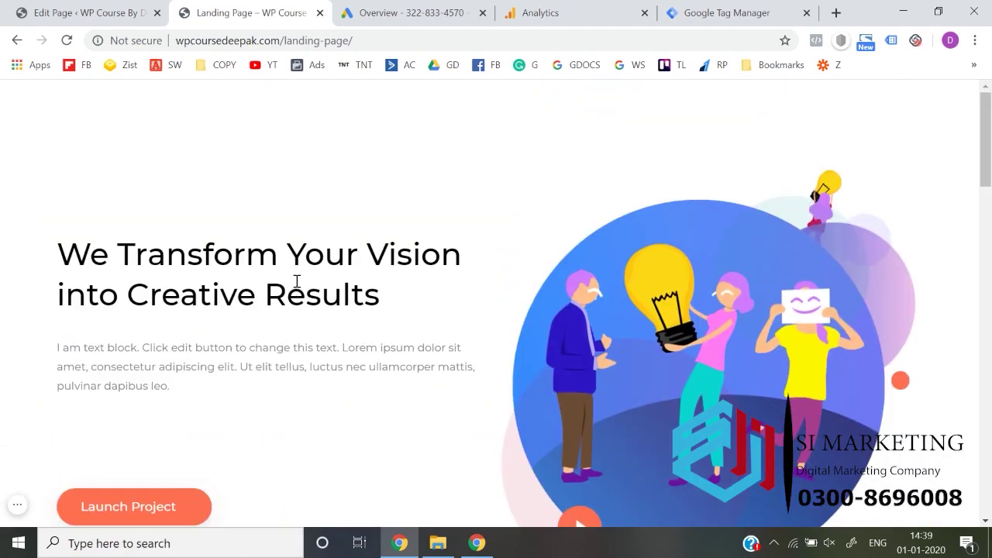
{"action": "left_click", "coordinate": [67, 39]}
Step: Return to the WordPress admin and open the list of all pages
{"action": "left_click", "coordinate": [75, 8]}
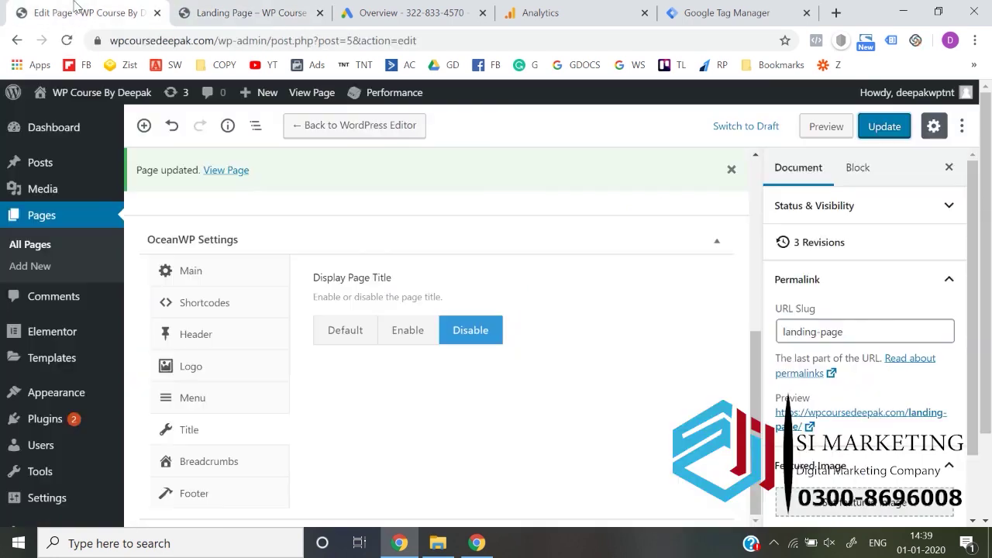
{"action": "left_click", "coordinate": [39, 246]}
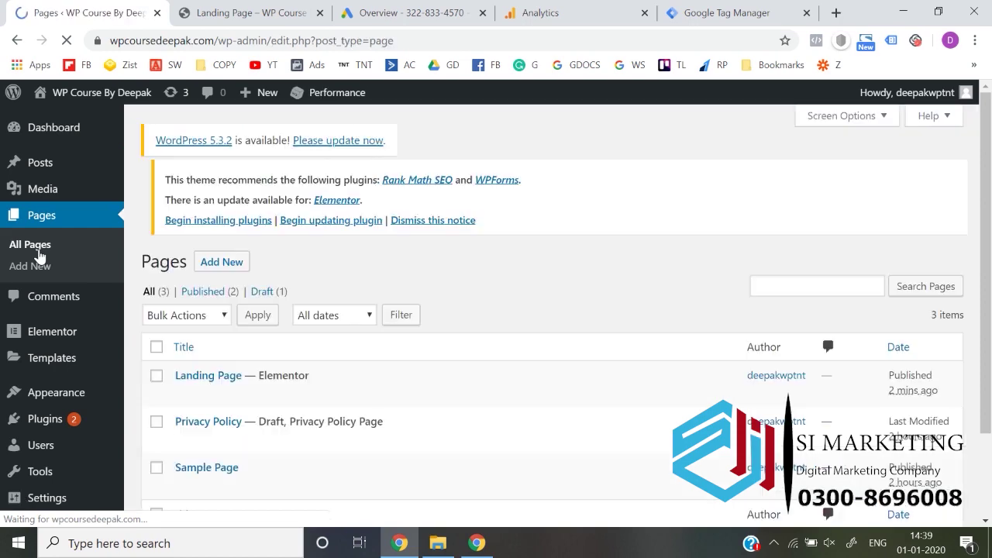
{"action": "scroll", "coordinate": [184, 314], "scroll_direction": "down", "scroll_amount": 3}
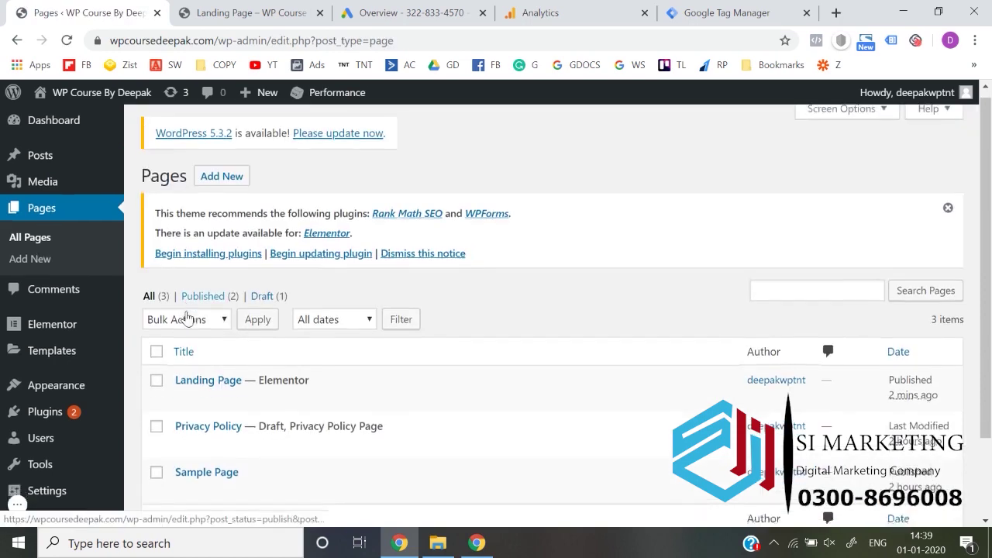
Step: Look over the live landing page down to the Themes and Users counters
{"action": "left_click", "coordinate": [264, 9]}
{"action": "scroll", "coordinate": [332, 344], "scroll_direction": "down", "scroll_amount": 8}
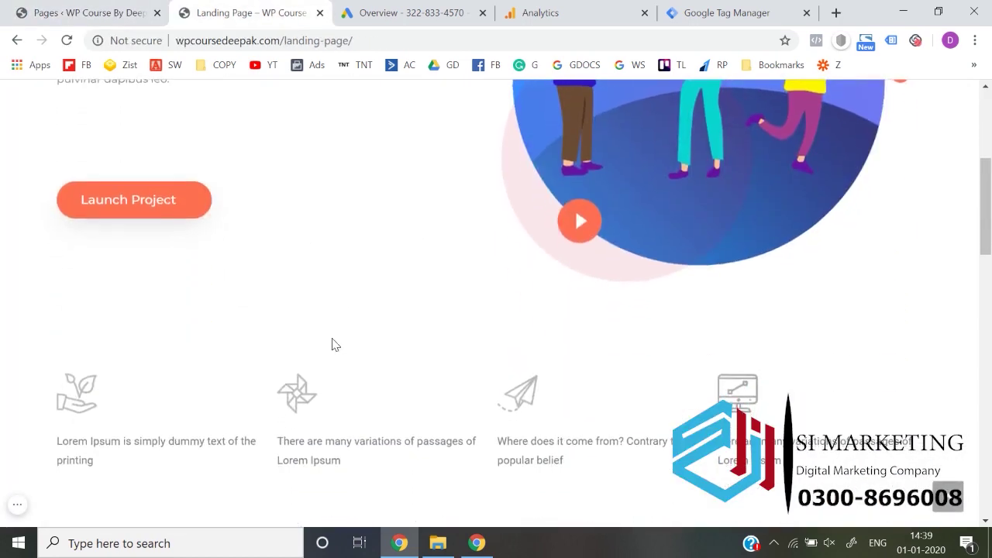
{"action": "scroll", "coordinate": [332, 343], "scroll_direction": "down", "scroll_amount": 8}
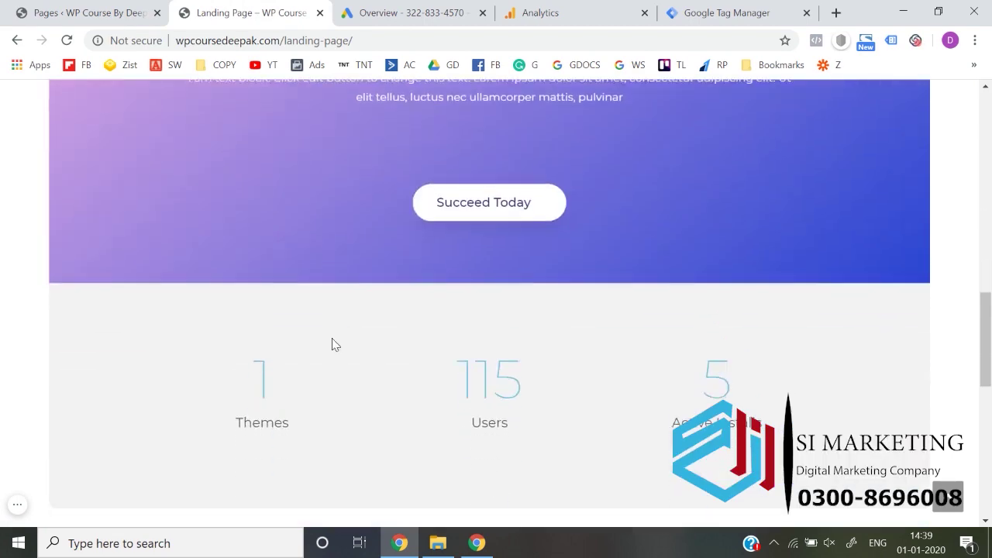
{"action": "scroll", "coordinate": [331, 339], "scroll_direction": "up", "scroll_amount": 8}
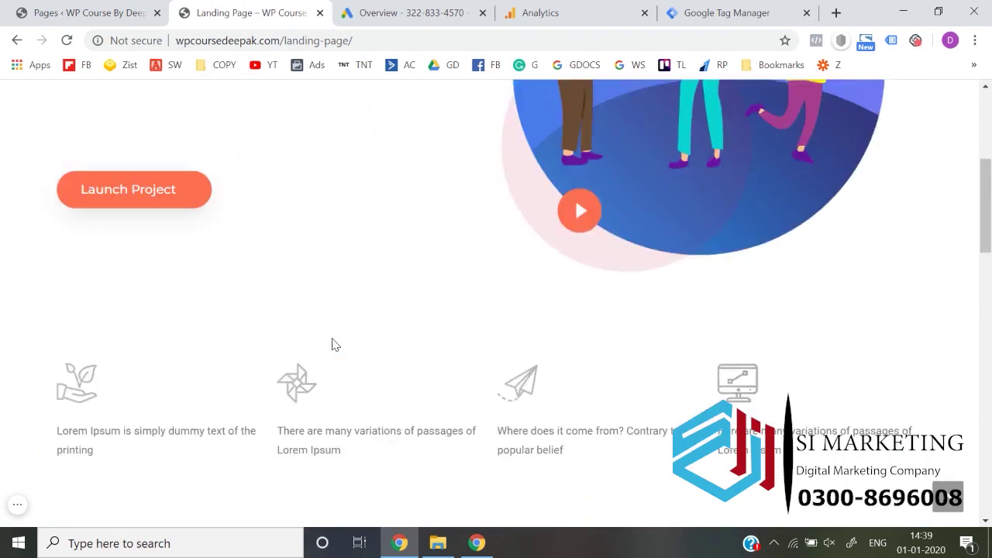
{"action": "scroll", "coordinate": [332, 345], "scroll_direction": "up", "scroll_amount": 5}
Step: Create a new page from the WordPress pages list and title it "Thank You Page"
{"action": "left_click", "coordinate": [117, 12]}
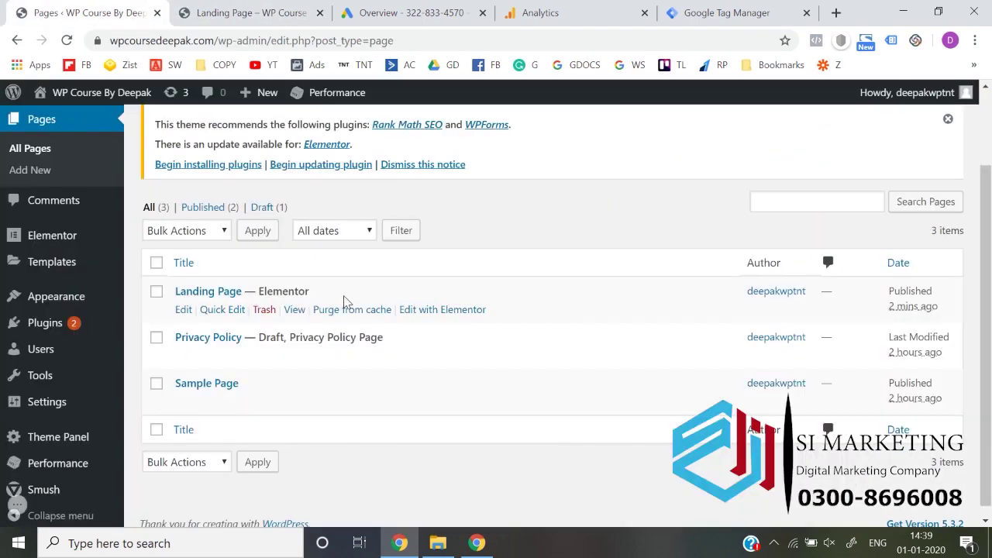
{"action": "scroll", "coordinate": [267, 215], "scroll_direction": "up", "scroll_amount": 2}
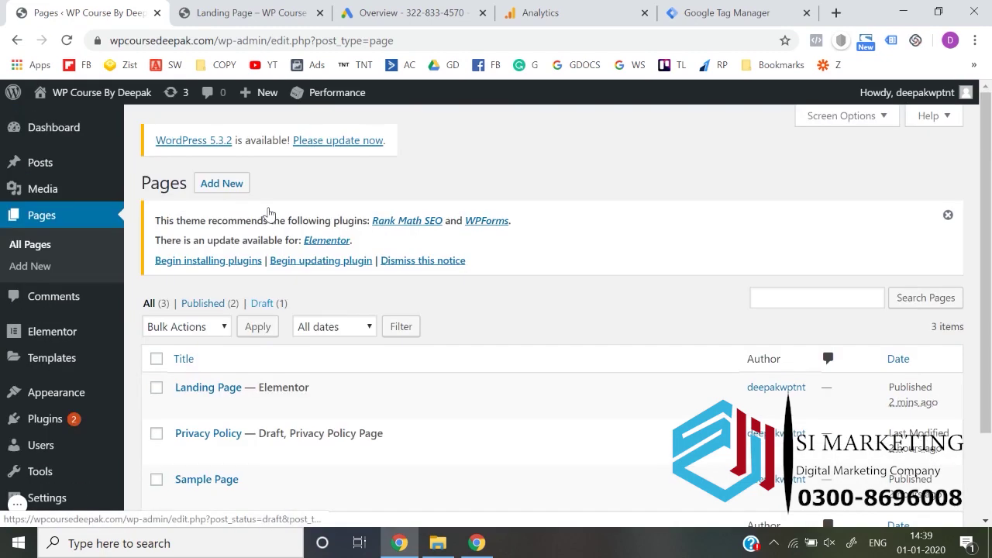
{"action": "left_click", "coordinate": [216, 192]}
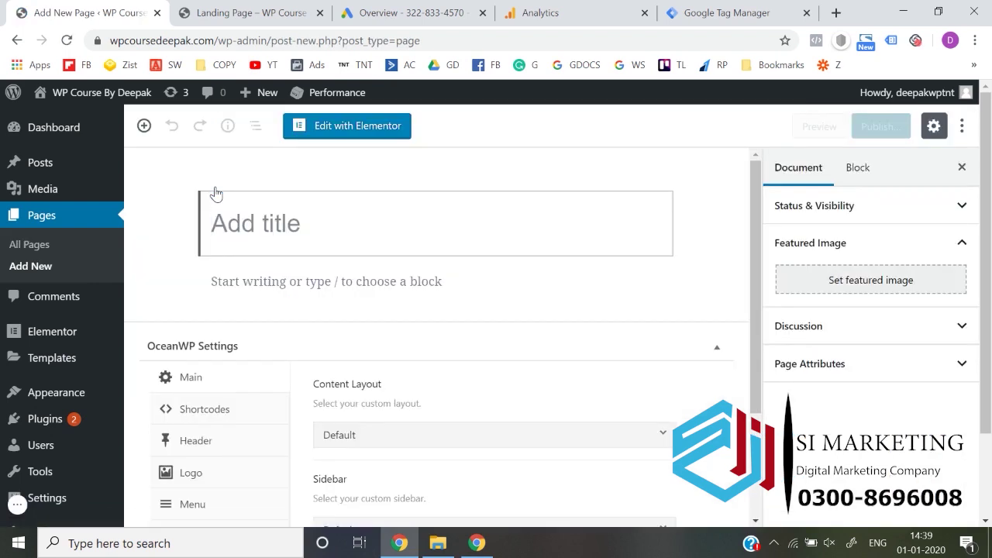
{"action": "left_click", "coordinate": [17, 41]}
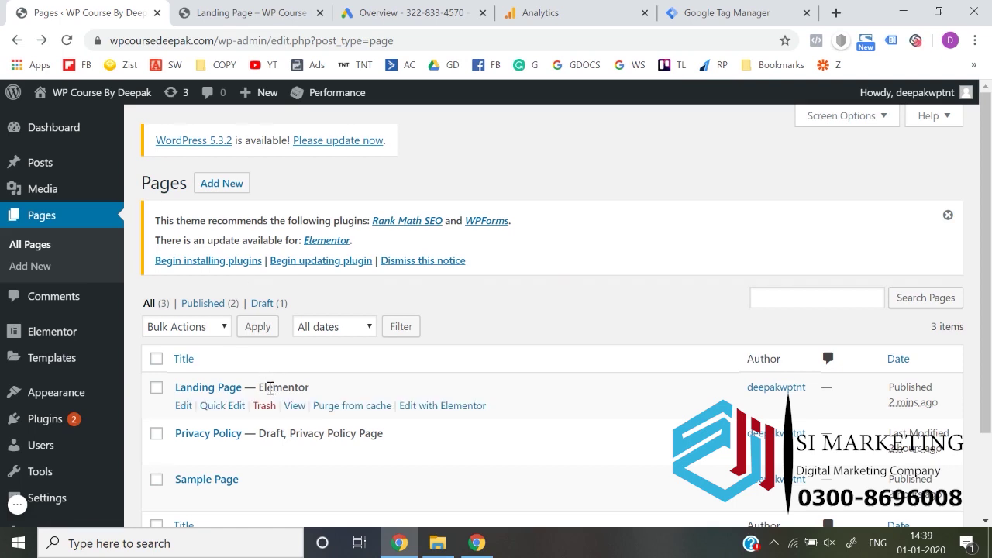
{"action": "left_click", "coordinate": [222, 190]}
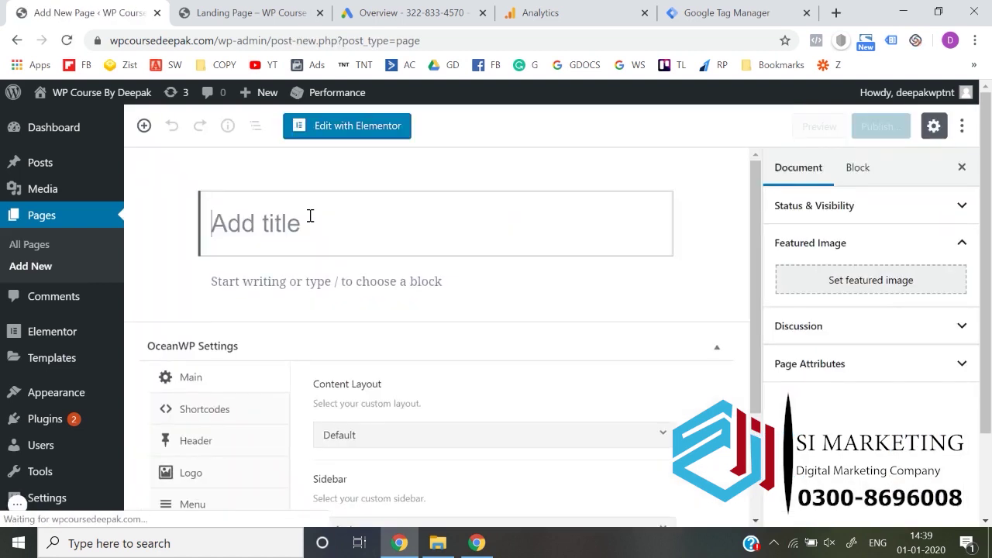
{"action": "type", "text": "Thank You Page"}
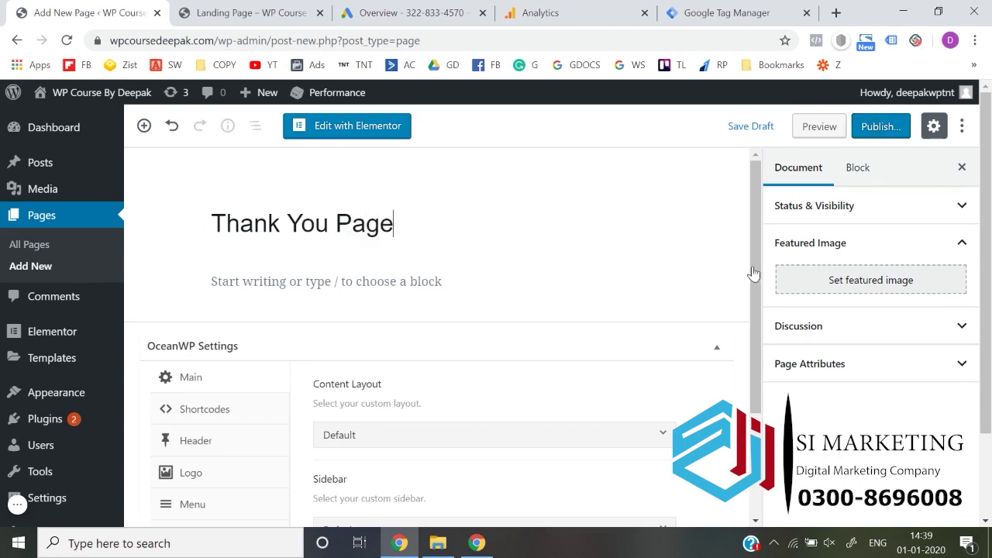
Step: Set the Thank You page's content layout to 100% Full Width in the OceanWP settings
{"action": "scroll", "coordinate": [564, 401], "scroll_direction": "down", "scroll_amount": 1}
{"action": "left_click", "coordinate": [528, 389]}
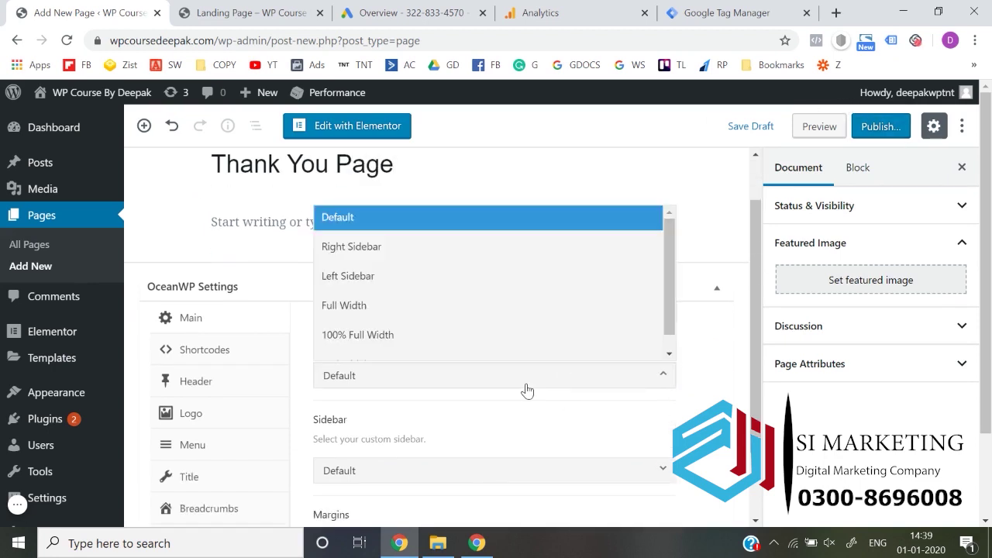
{"action": "left_click", "coordinate": [438, 336]}
{"action": "scroll", "coordinate": [439, 336], "scroll_direction": "down", "scroll_amount": 1}
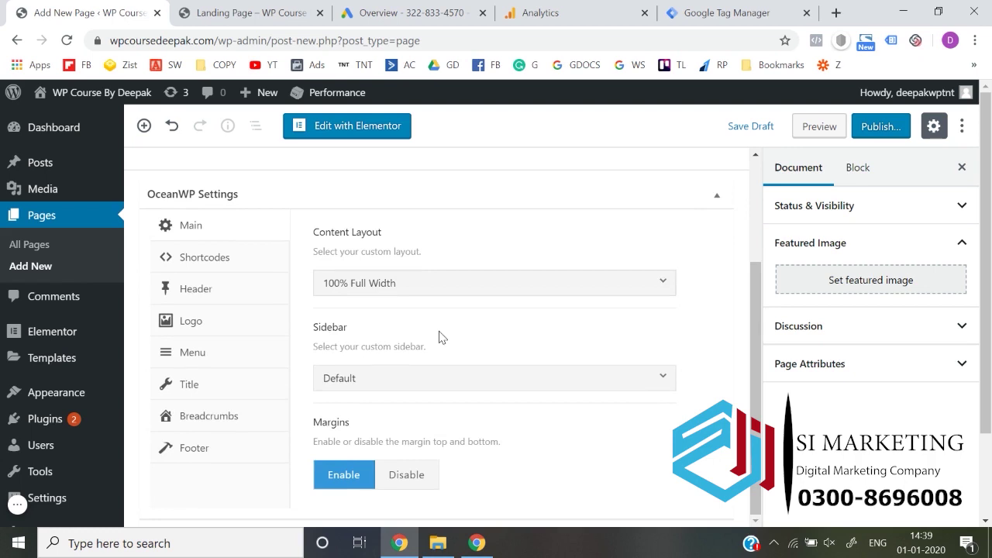
Step: Disable the page title, top bar and header for the Thank You page
{"action": "left_click", "coordinate": [203, 391]}
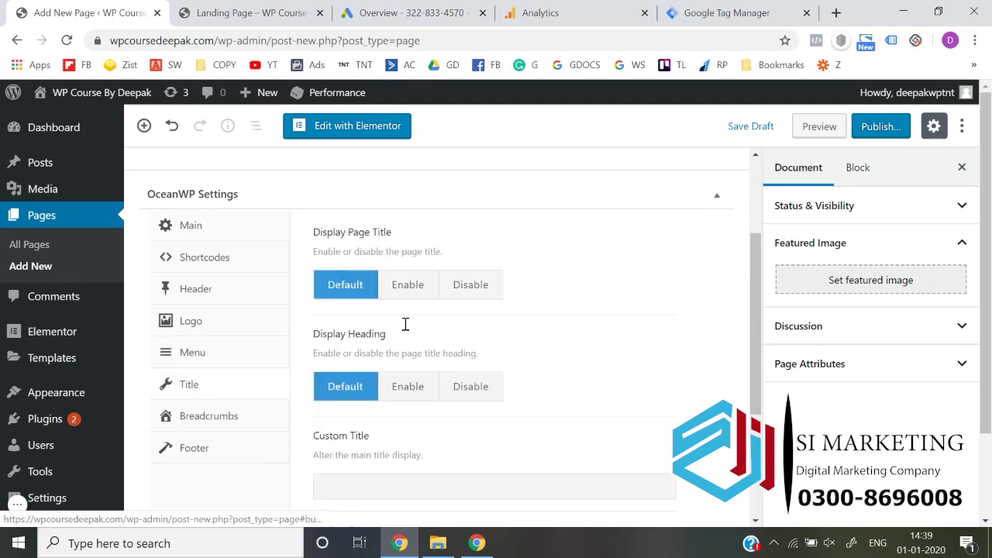
{"action": "left_click", "coordinate": [478, 297]}
{"action": "left_click", "coordinate": [200, 329]}
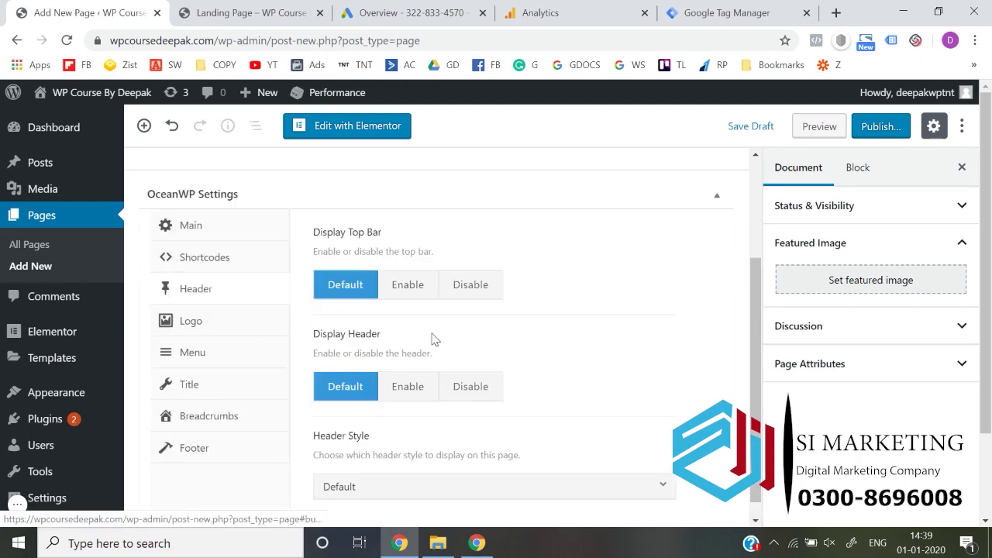
{"action": "left_click", "coordinate": [484, 296]}
{"action": "left_click", "coordinate": [482, 386]}
Step: Publish the Thank You page and open it for editing in Elementor
{"action": "scroll", "coordinate": [482, 386], "scroll_direction": "up", "scroll_amount": 2}
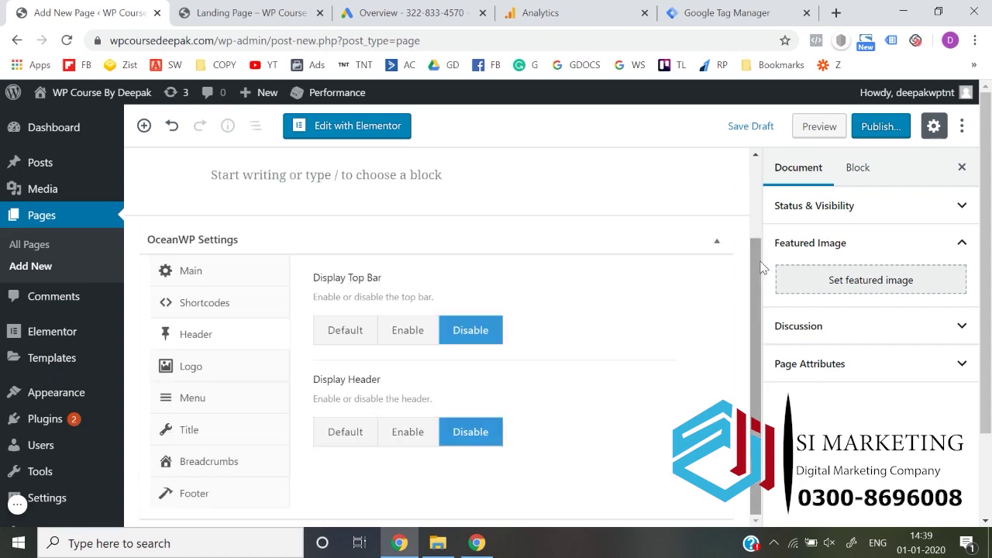
{"action": "left_click", "coordinate": [893, 128]}
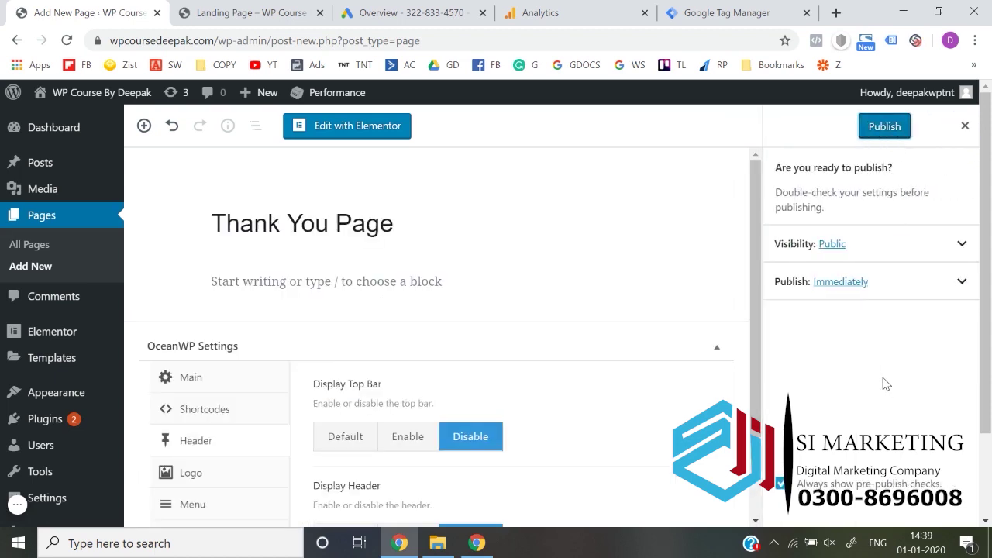
{"action": "left_click", "coordinate": [881, 133]}
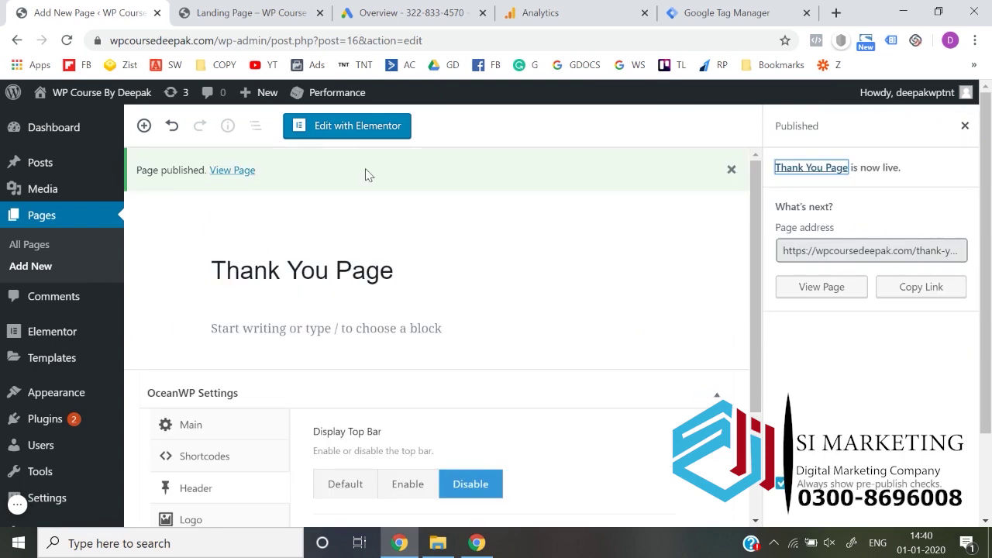
{"action": "left_click", "coordinate": [342, 129]}
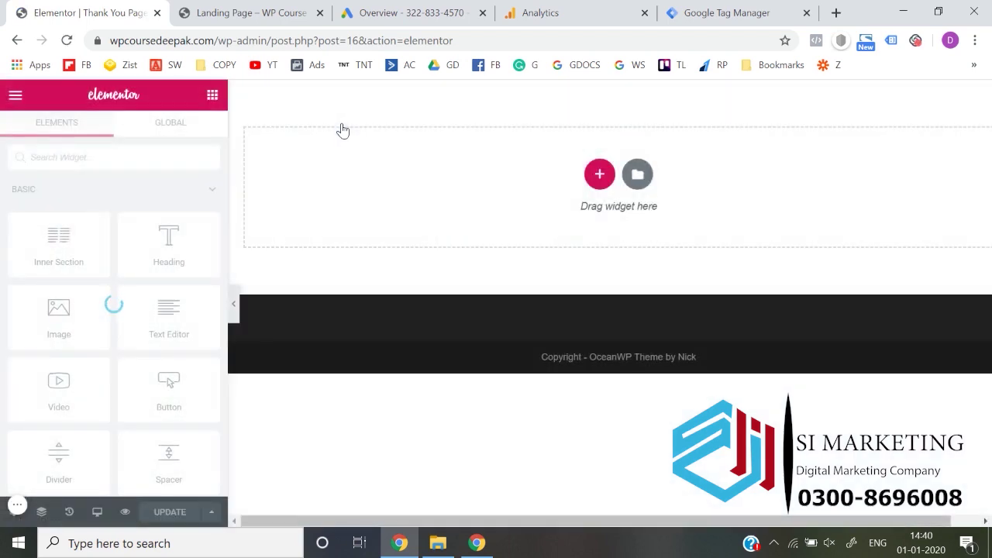
Step: Open the Elementor template library, check the saved templates and switch to the page templates
{"action": "left_click", "coordinate": [641, 180]}
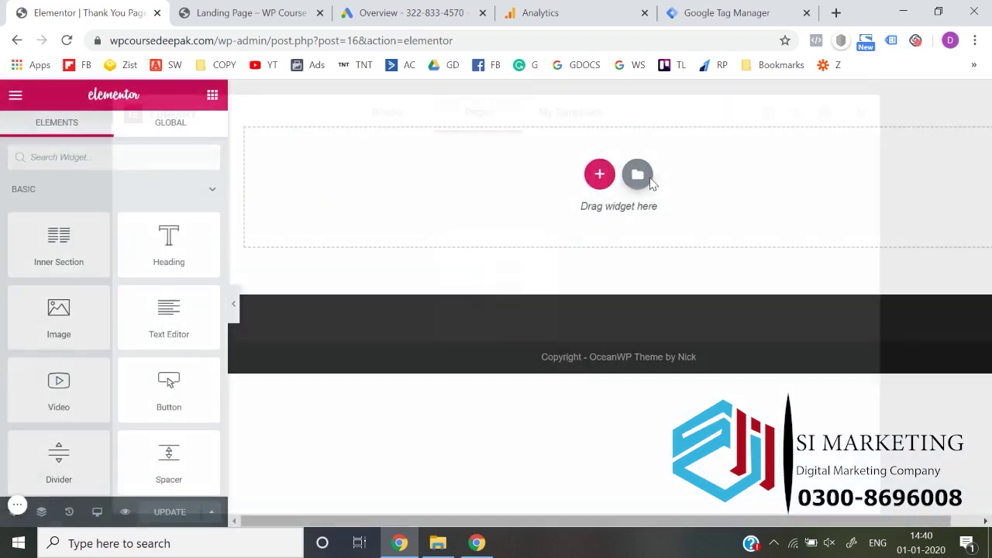
{"action": "left_click", "coordinate": [549, 124]}
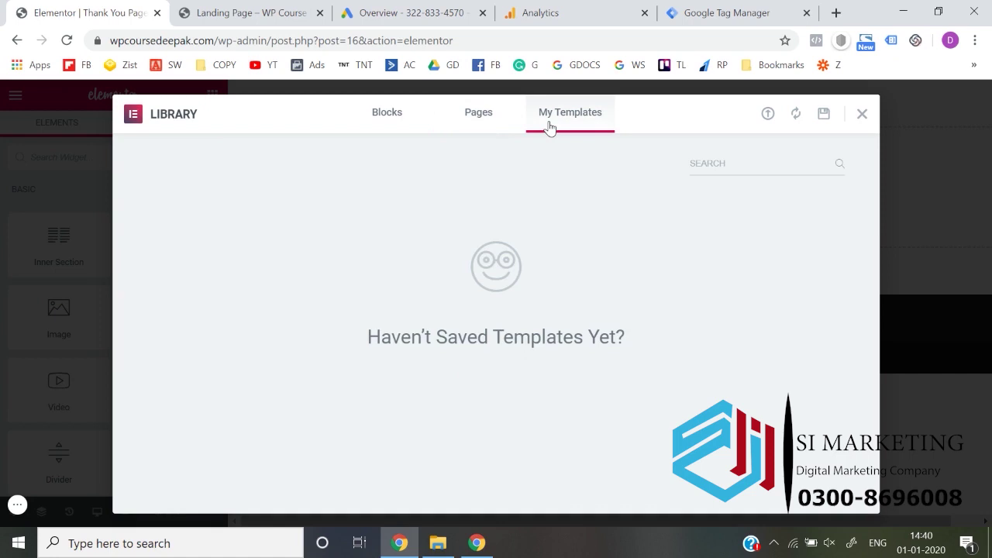
{"action": "left_click", "coordinate": [468, 124]}
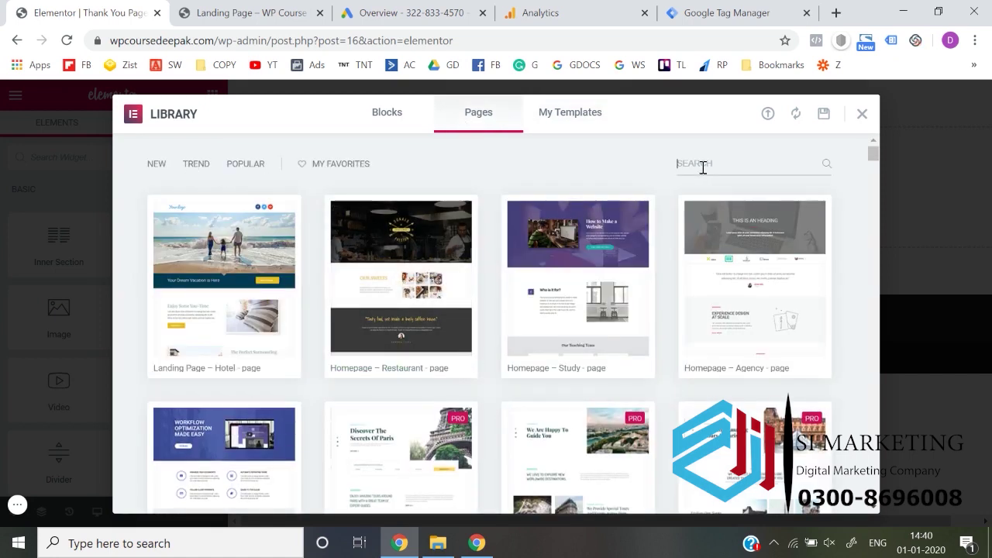
Step: Look through the page templates for a suitable thank-you design and close the template library
{"action": "type", "text": "the"}
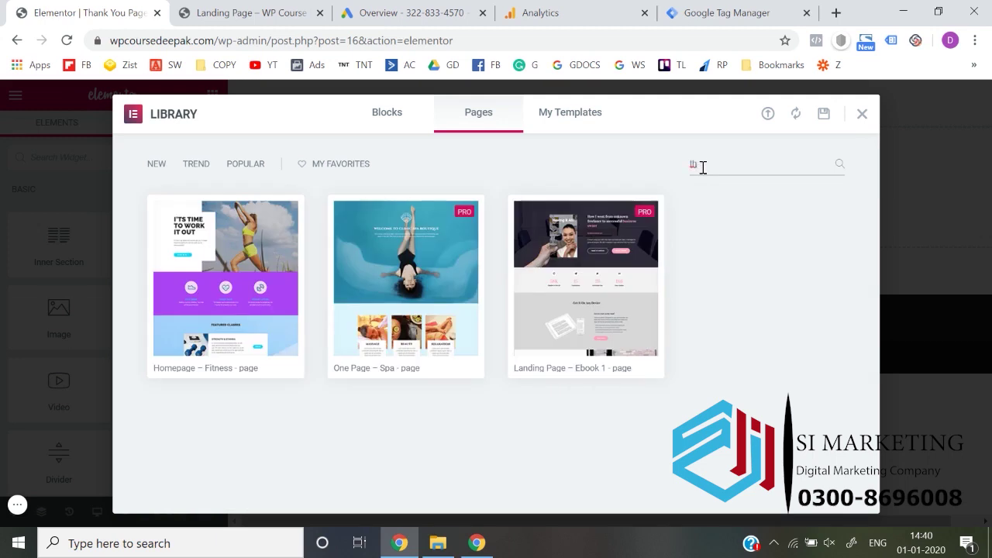
{"action": "key", "text": "BackSpace"}
{"action": "key", "text": "BackSpace"}
{"action": "key", "text": "BackSpace"}
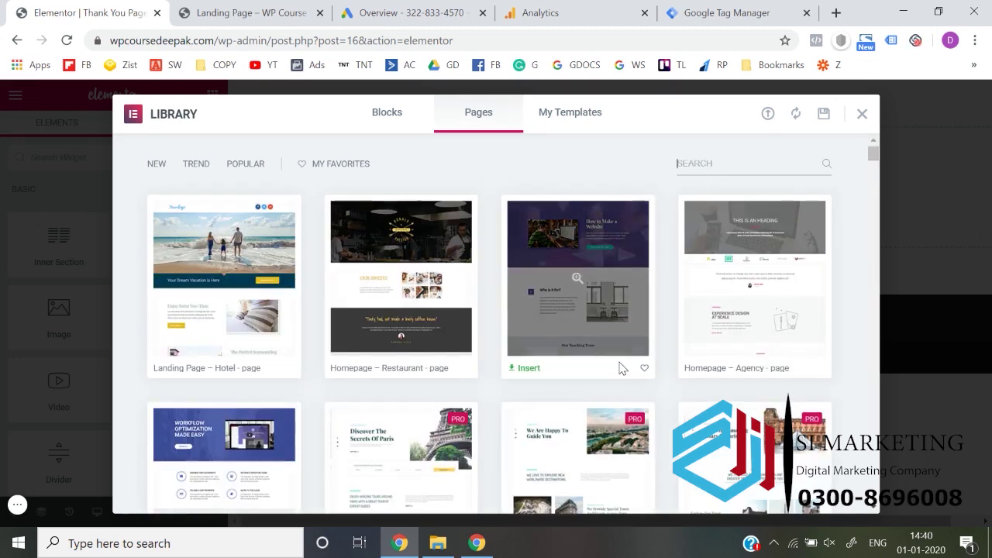
{"action": "scroll", "coordinate": [622, 368], "scroll_direction": "down", "scroll_amount": 3}
{"action": "scroll", "coordinate": [620, 369], "scroll_direction": "down", "scroll_amount": 5}
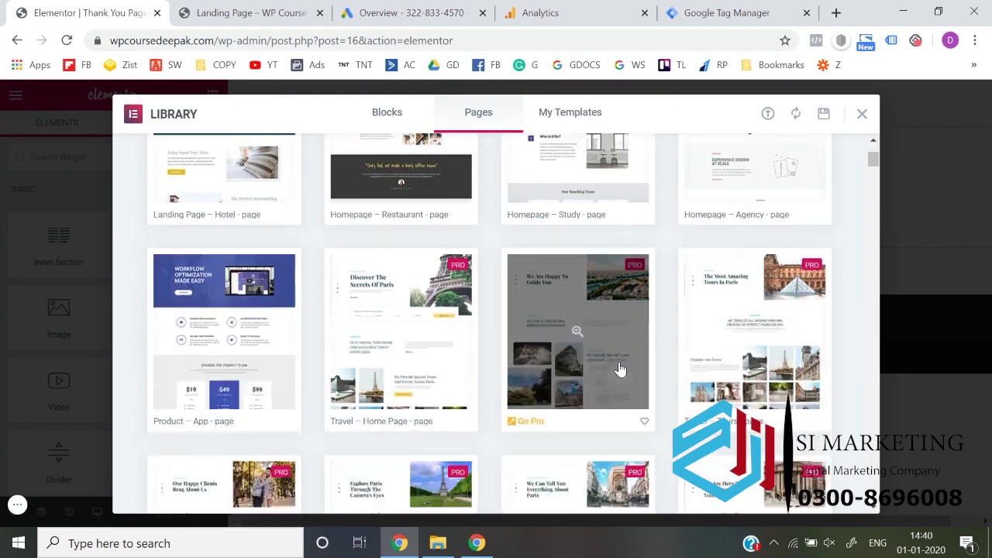
{"action": "scroll", "coordinate": [620, 368], "scroll_direction": "down", "scroll_amount": 3}
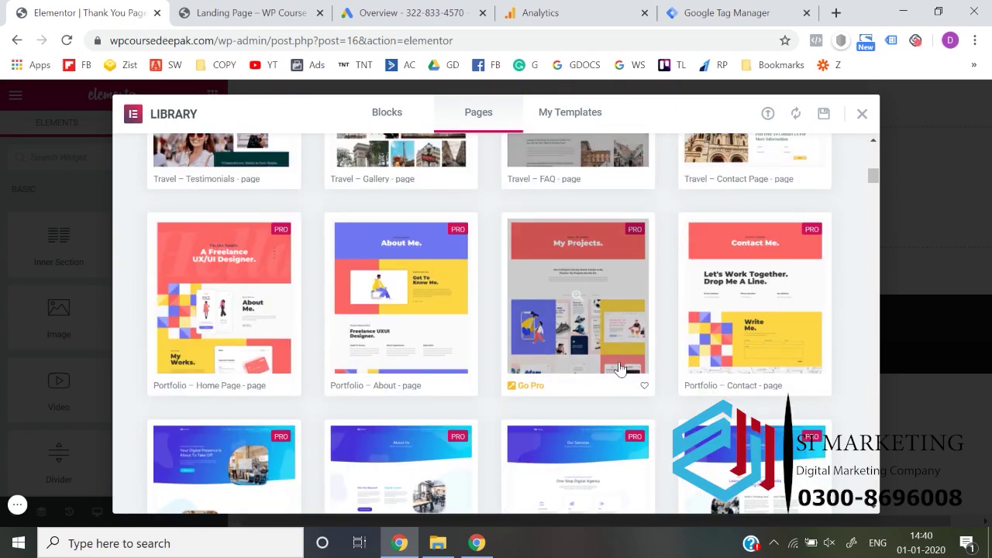
{"action": "scroll", "coordinate": [620, 368], "scroll_direction": "down", "scroll_amount": 7}
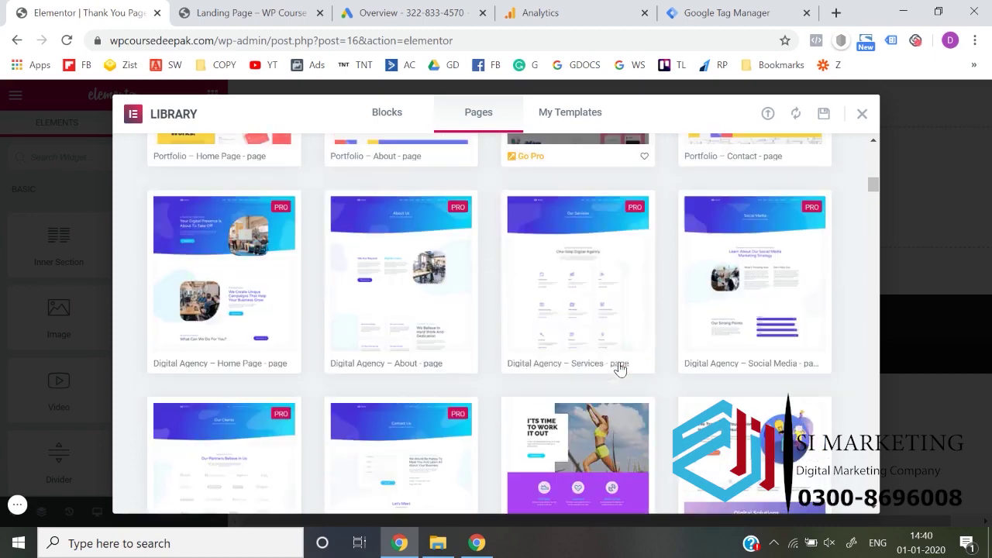
{"action": "scroll", "coordinate": [620, 368], "scroll_direction": "down", "scroll_amount": 8}
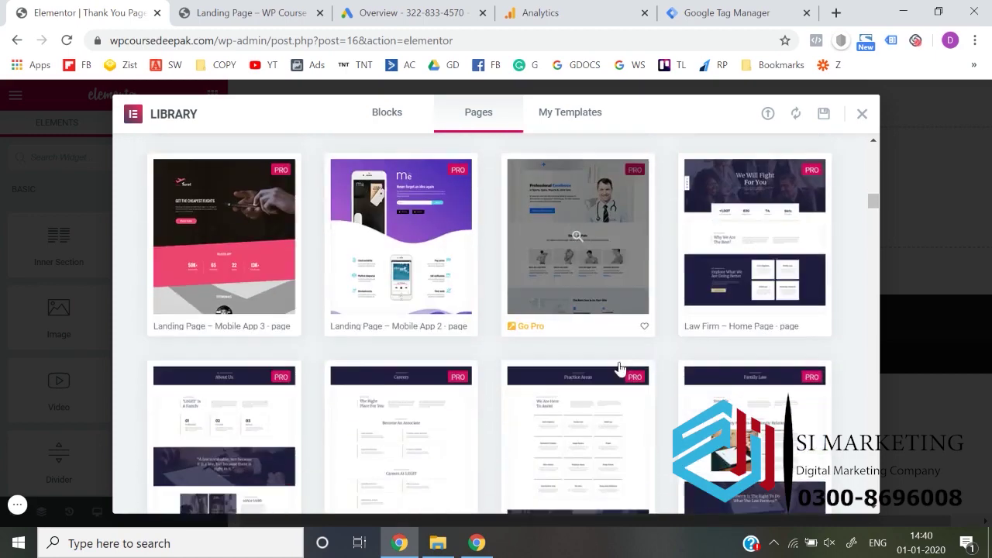
{"action": "scroll", "coordinate": [620, 369], "scroll_direction": "down", "scroll_amount": 6}
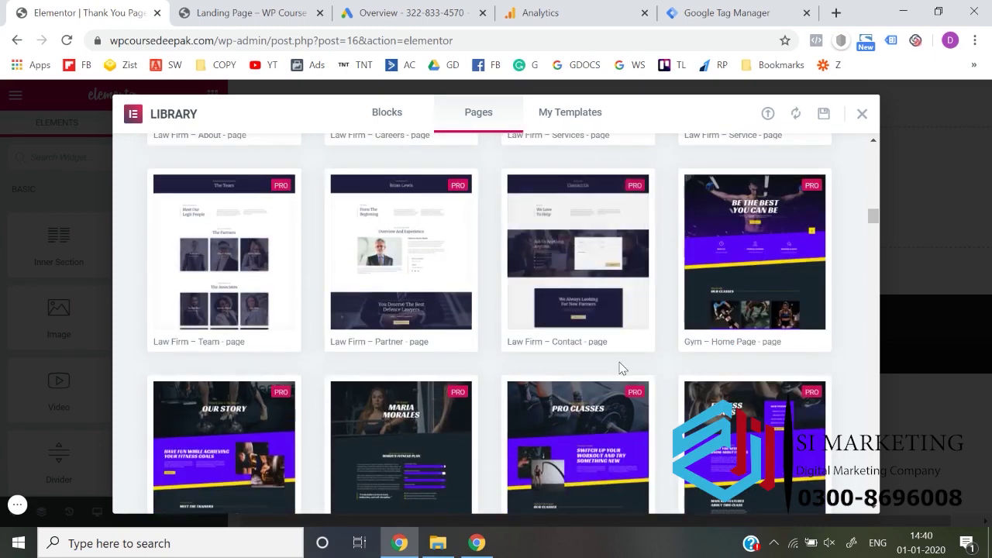
{"action": "scroll", "coordinate": [620, 369], "scroll_direction": "down", "scroll_amount": 3}
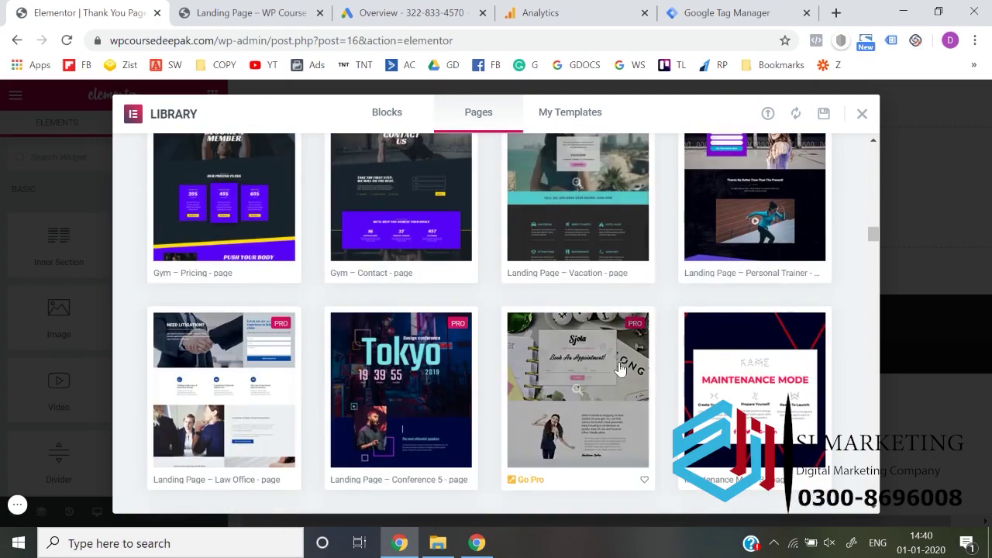
{"action": "left_click", "coordinate": [863, 115]}
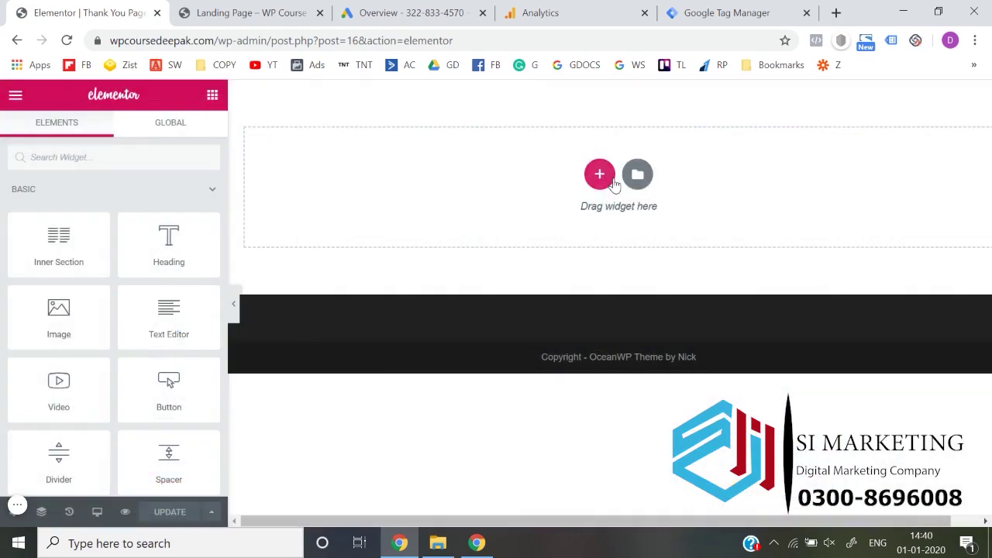
Step: Add a single-column section to the empty page and place a Heading widget in it
{"action": "left_click", "coordinate": [611, 182]}
{"action": "left_click", "coordinate": [382, 236]}
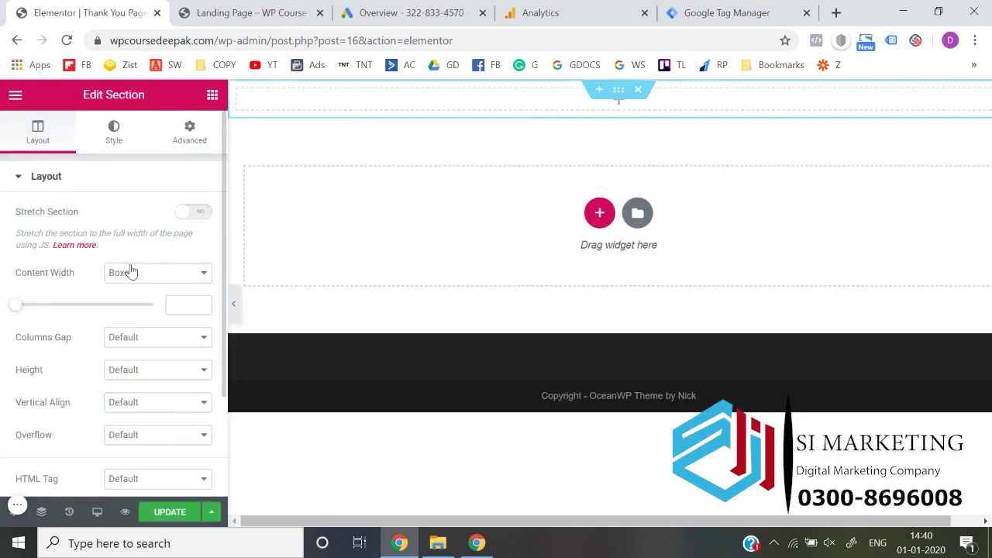
{"action": "left_click", "coordinate": [213, 95]}
{"action": "left_click_drag", "start_coordinate": [174, 228], "coordinate": [576, 101]}
Step: Set the heading's title to "Thank you for Showing interest in working with us. Our team will get back to you at the earliest."
{"action": "triple_click", "coordinate": [85, 225]}
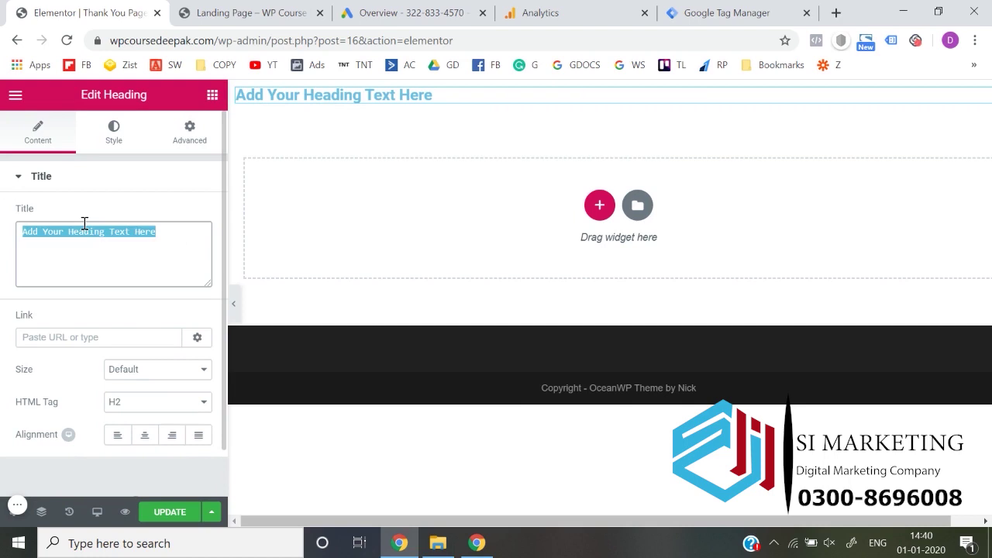
{"action": "type", "text": "Thank y"}
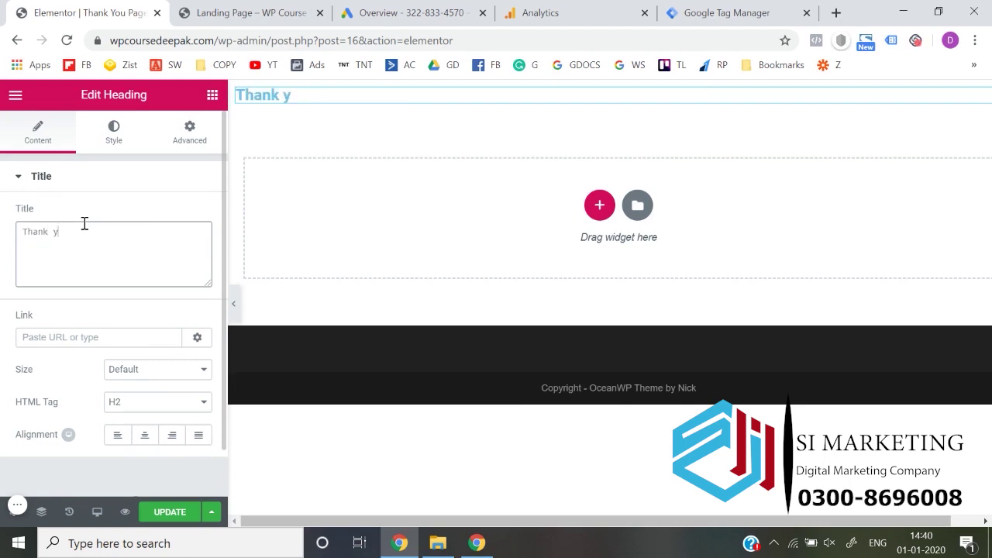
{"action": "type", "text": "ou for Sho"}
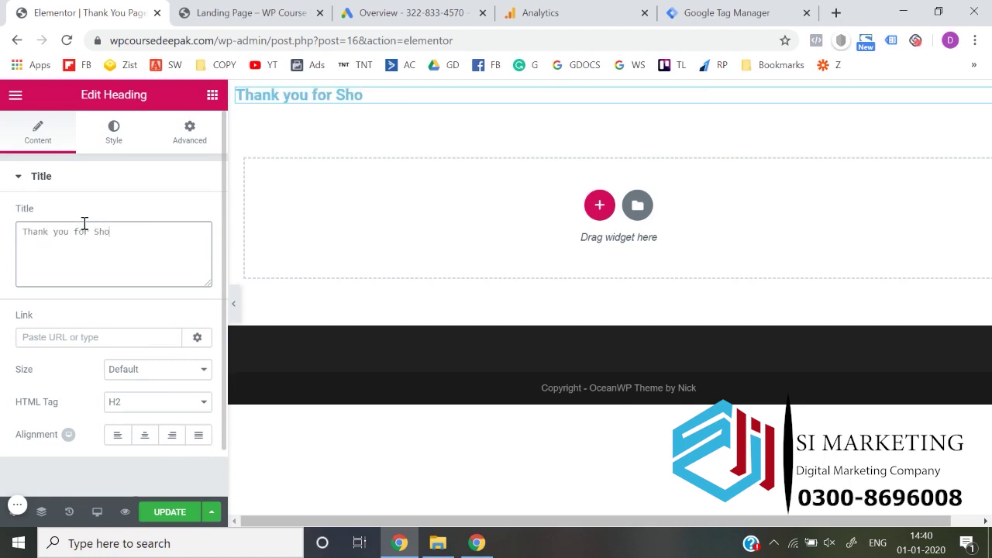
{"action": "type", "text": "wing inter"}
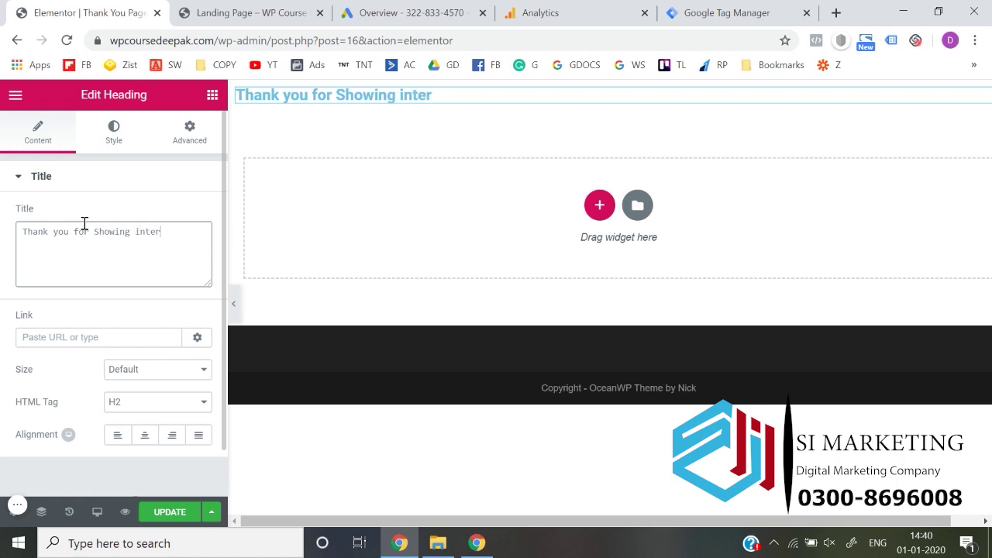
{"action": "type", "text": "est in worki"}
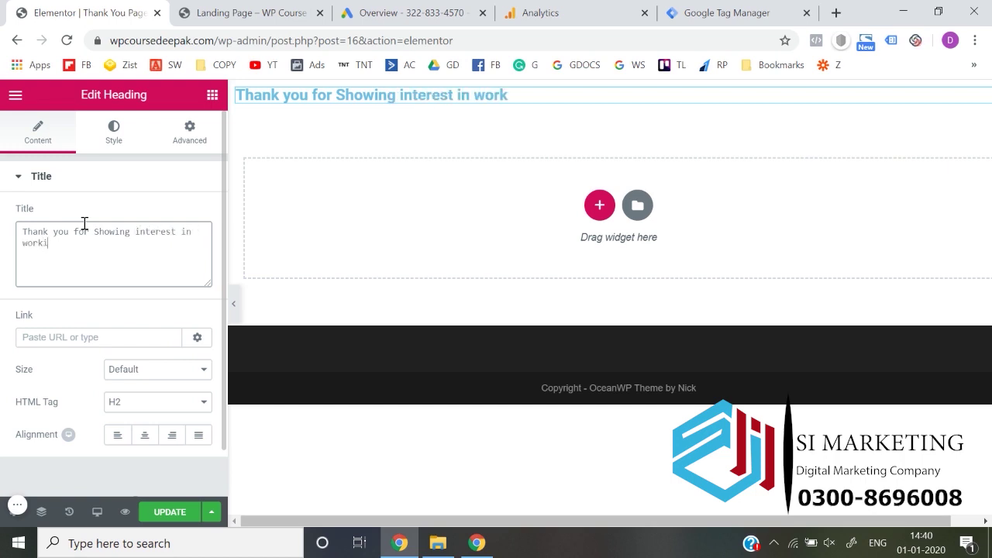
{"action": "type", "text": "ng with u"}
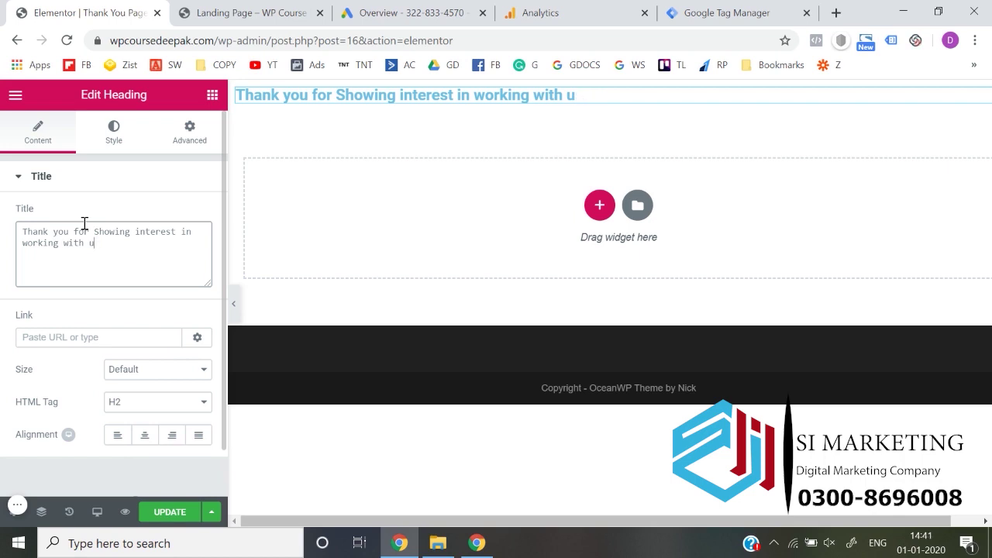
{"action": "type", "text": "s. Our team will get"}
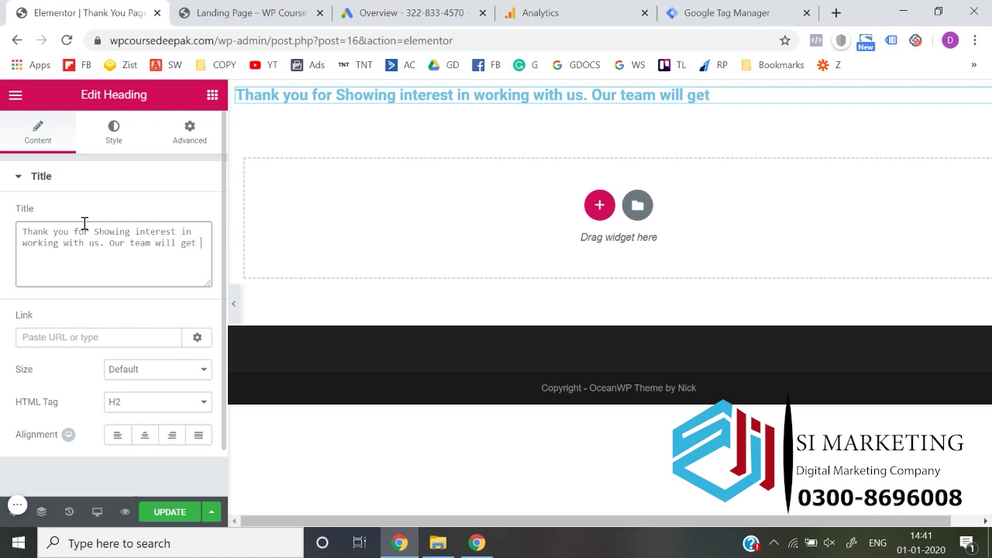
{"action": "type", "text": " back to you"}
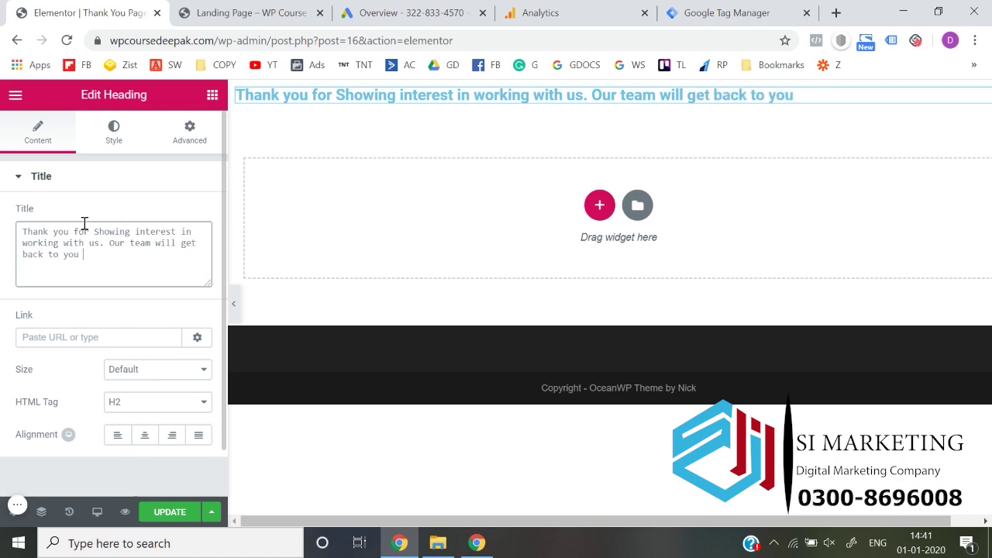
{"action": "type", "text": " at the earliest."}
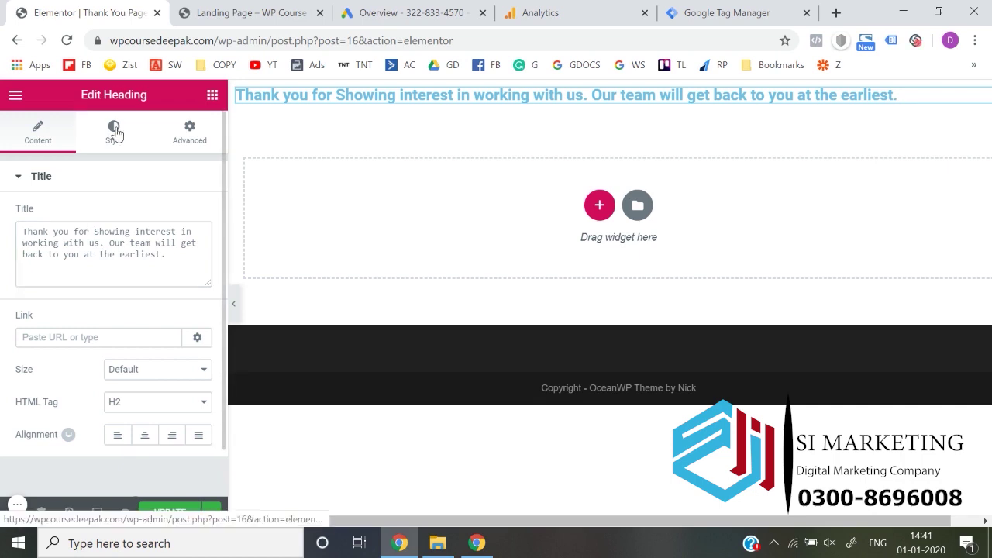
{"action": "left_click", "coordinate": [115, 132]}
Step: Insert a new single-column section above the thank-you heading
{"action": "left_click", "coordinate": [213, 96]}
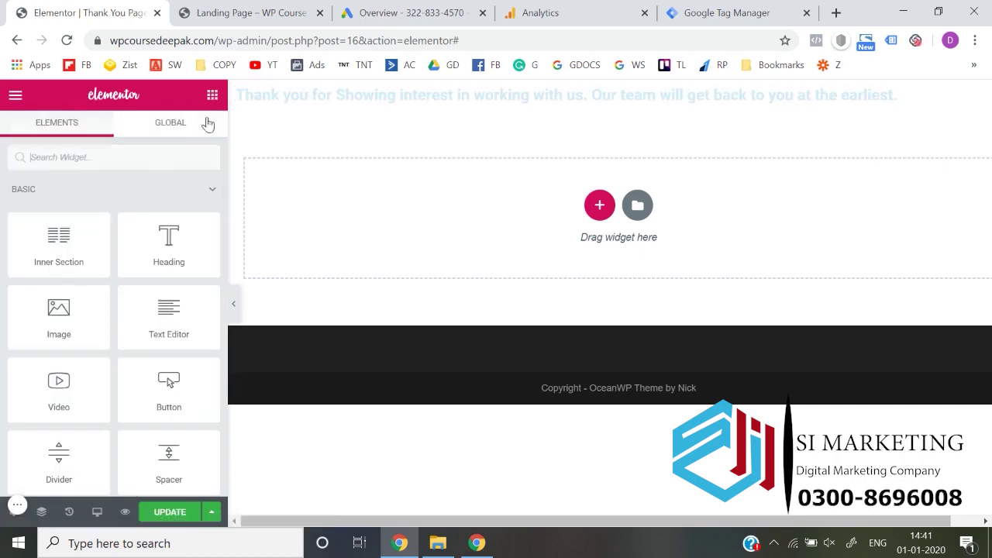
{"action": "left_click", "coordinate": [599, 93]}
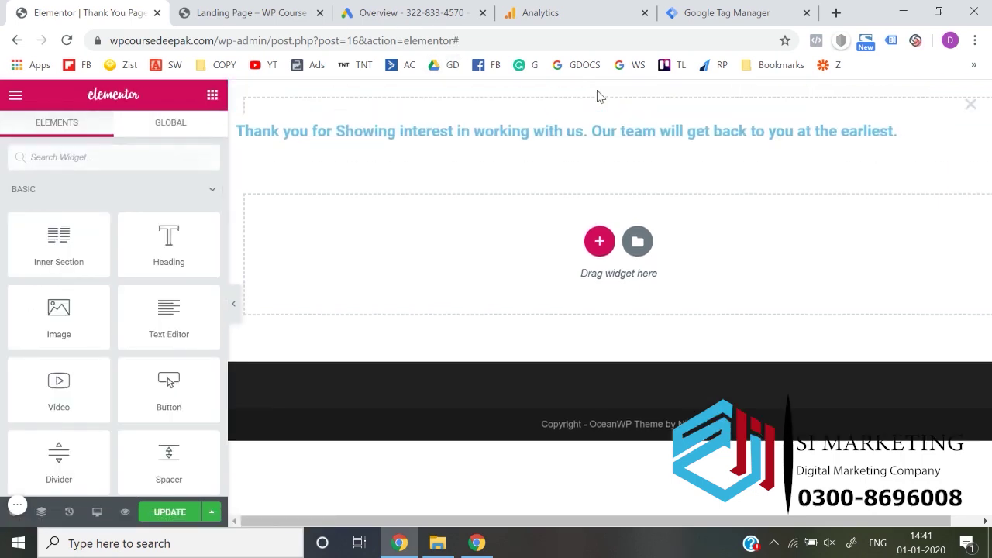
{"action": "left_click", "coordinate": [599, 142]}
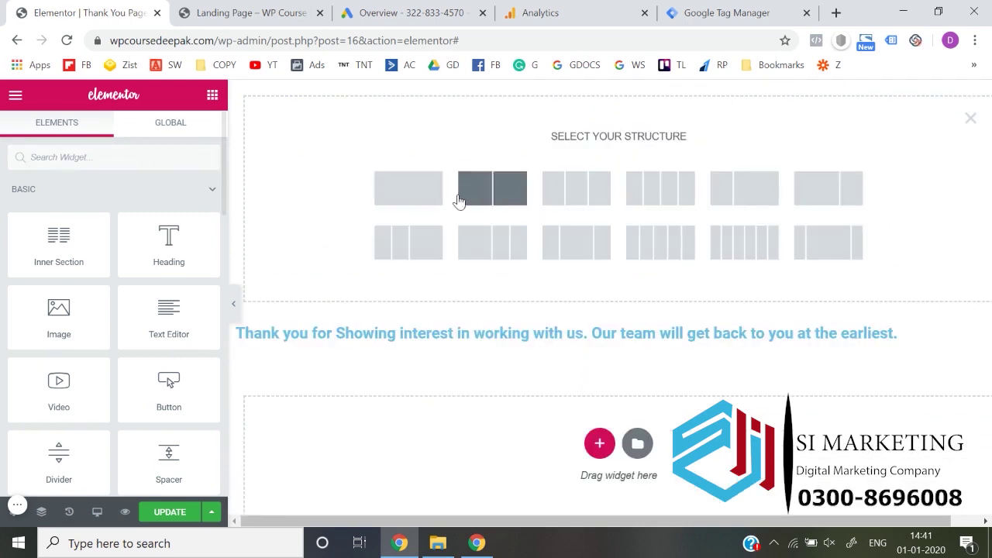
{"action": "left_click", "coordinate": [387, 199]}
Step: Place a Spacer widget in the empty section above the heading and set its space to 76
{"action": "left_click", "coordinate": [211, 97]}
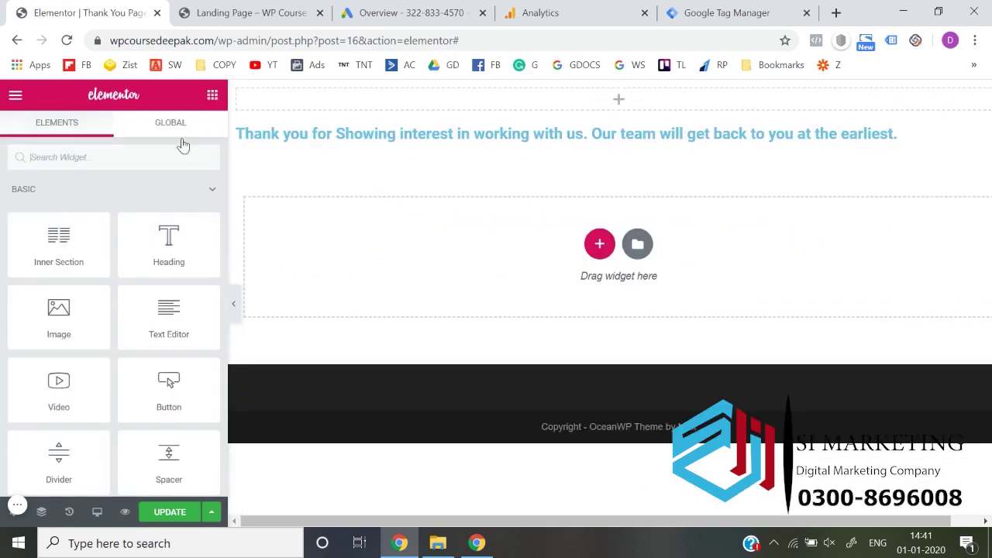
{"action": "left_click", "coordinate": [171, 155]}
{"action": "type", "text": "spa"}
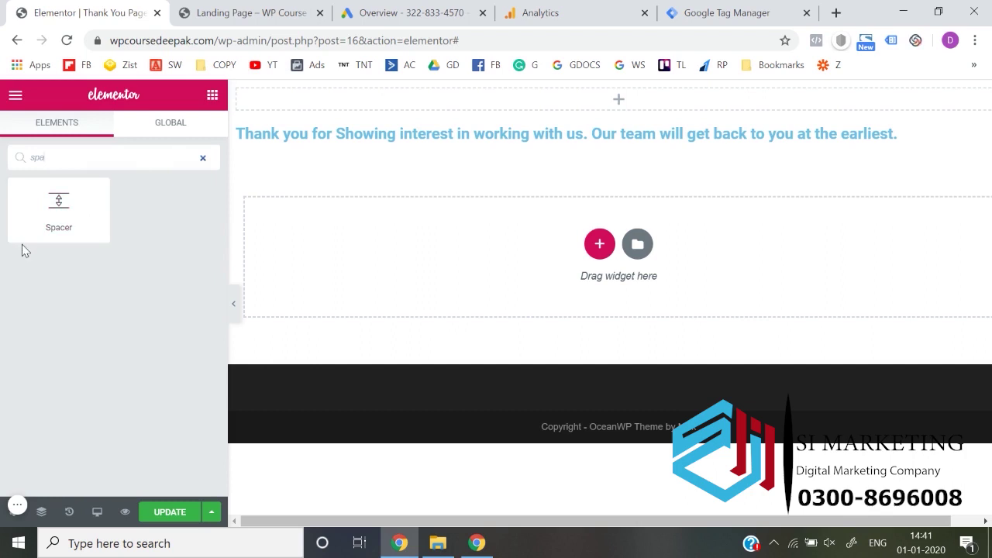
{"action": "left_click_drag", "start_coordinate": [22, 242], "coordinate": [519, 111]}
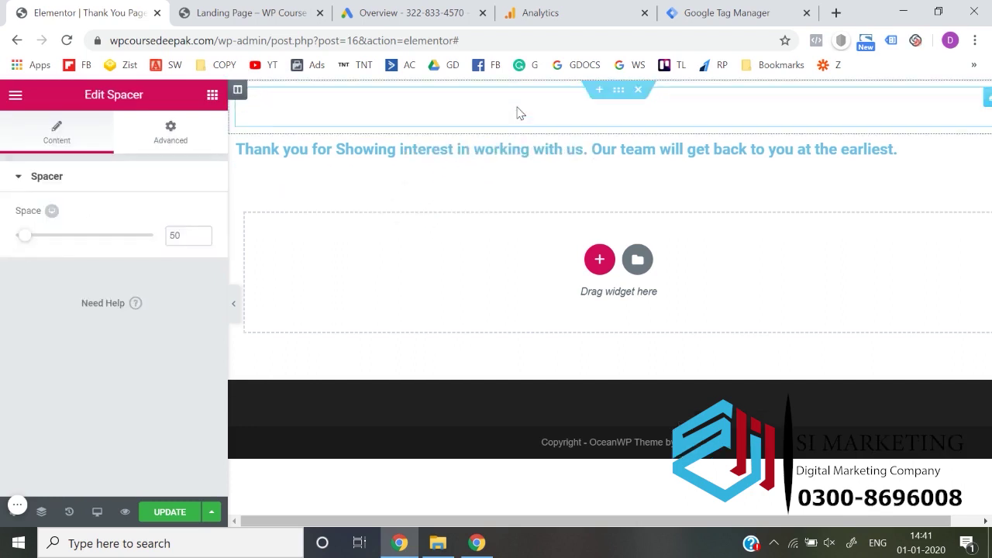
{"action": "left_click", "coordinate": [41, 243]}
{"action": "left_click_drag", "start_coordinate": [31, 243], "coordinate": [28, 242]}
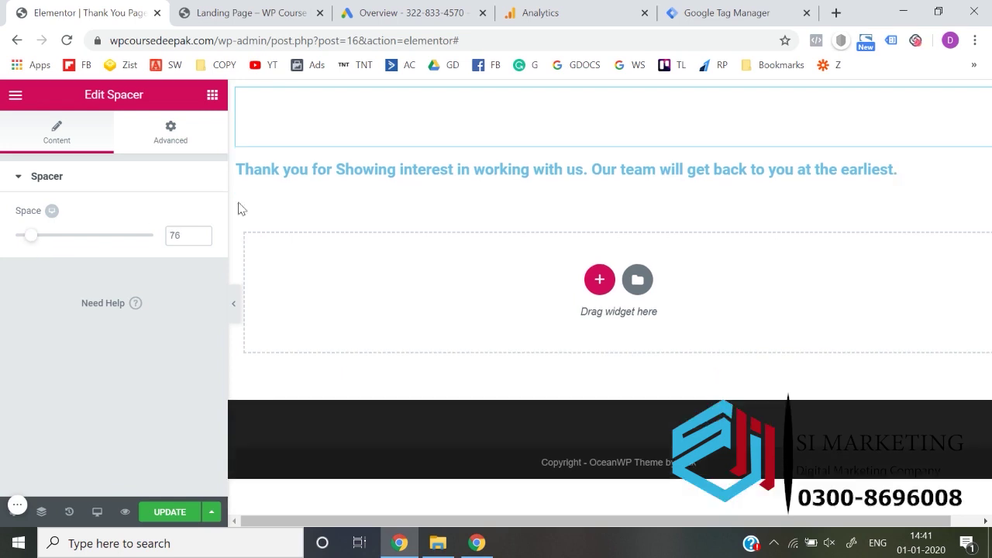
Step: Set the boxed content width of the thank-you heading's section to 900
{"action": "left_click", "coordinate": [321, 170]}
{"action": "mouse_move", "coordinate": [381, 173]}
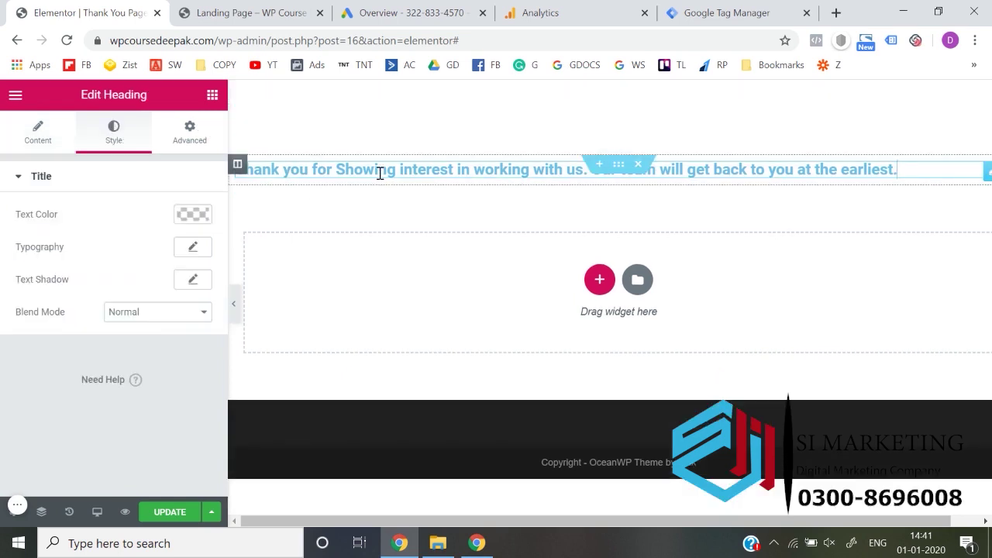
{"action": "left_click", "coordinate": [575, 190]}
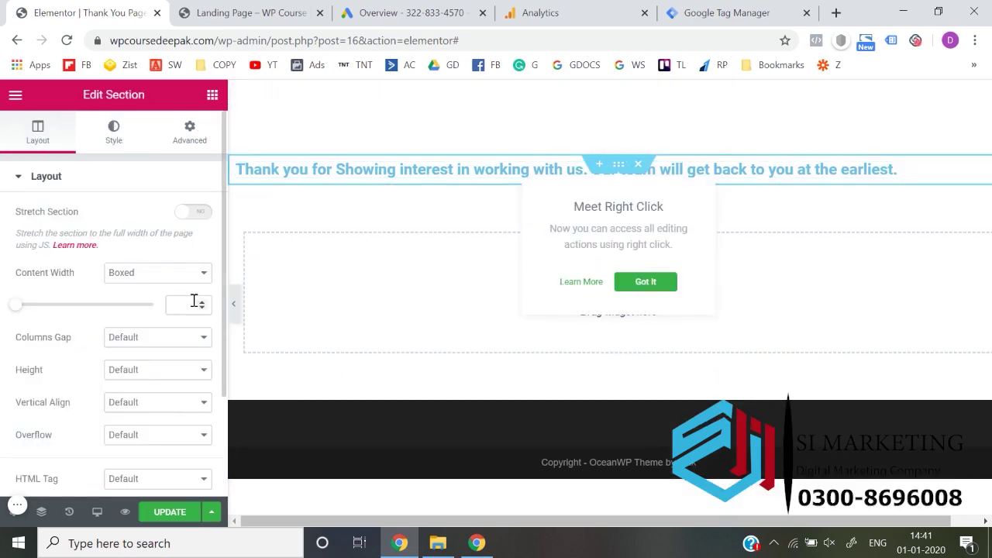
{"action": "left_click", "coordinate": [194, 302]}
{"action": "type", "text": "900"}
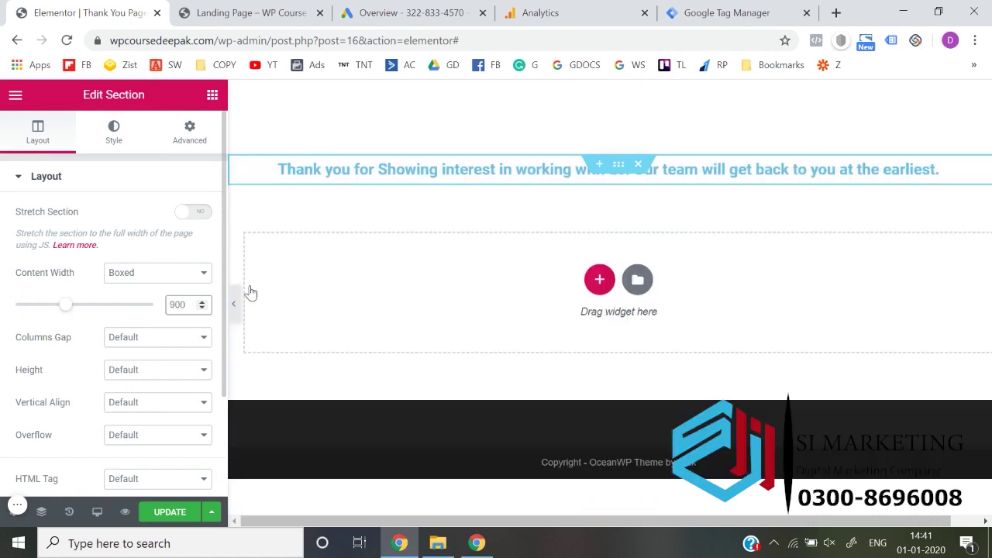
Step: Change the thank-you heading's typography to the Barlow font family at a size of 34 px
{"action": "left_click", "coordinate": [350, 175]}
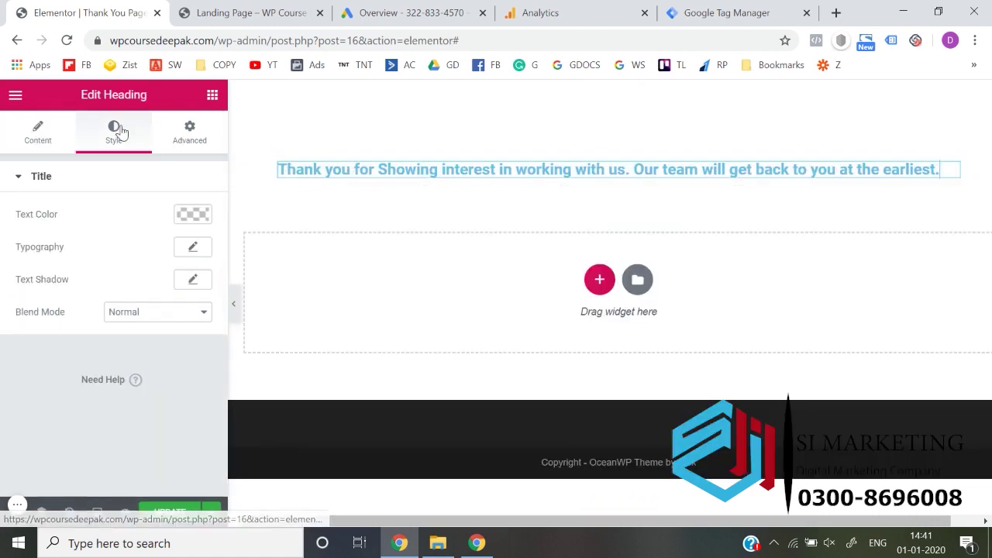
{"action": "left_click", "coordinate": [192, 248]}
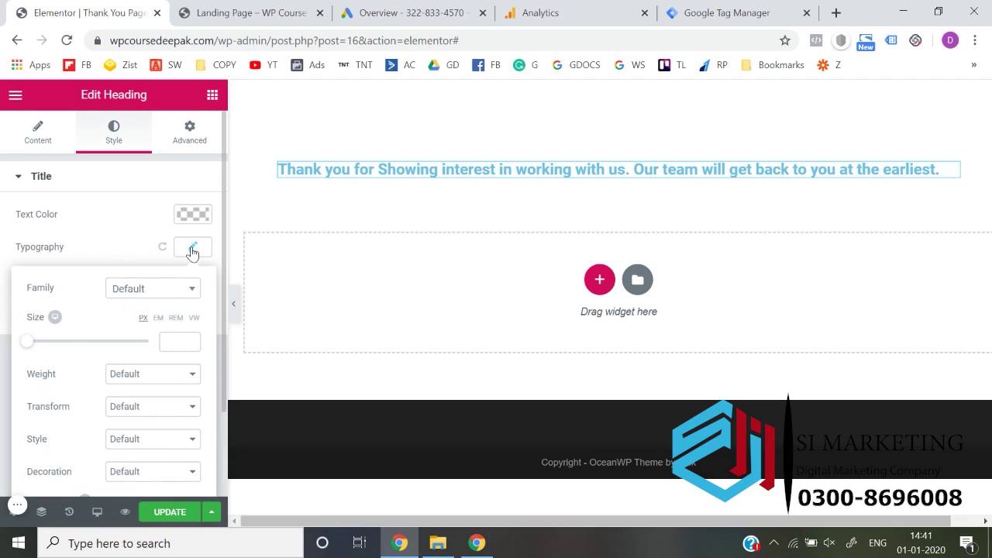
{"action": "left_click", "coordinate": [171, 288]}
{"action": "type", "text": "ar"}
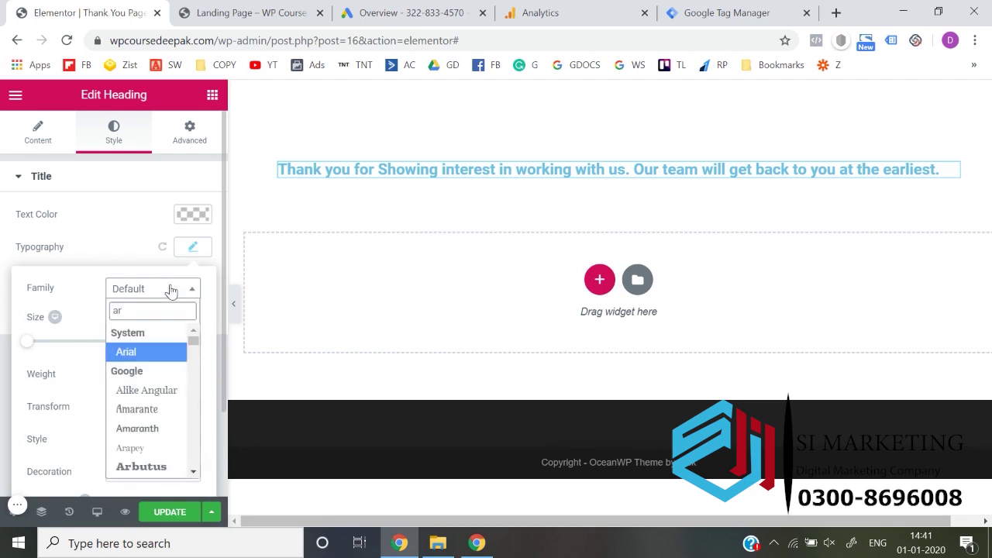
{"action": "key", "text": "BackSpace"}
{"action": "key", "text": "BackSpace"}
{"action": "type", "text": "bar"}
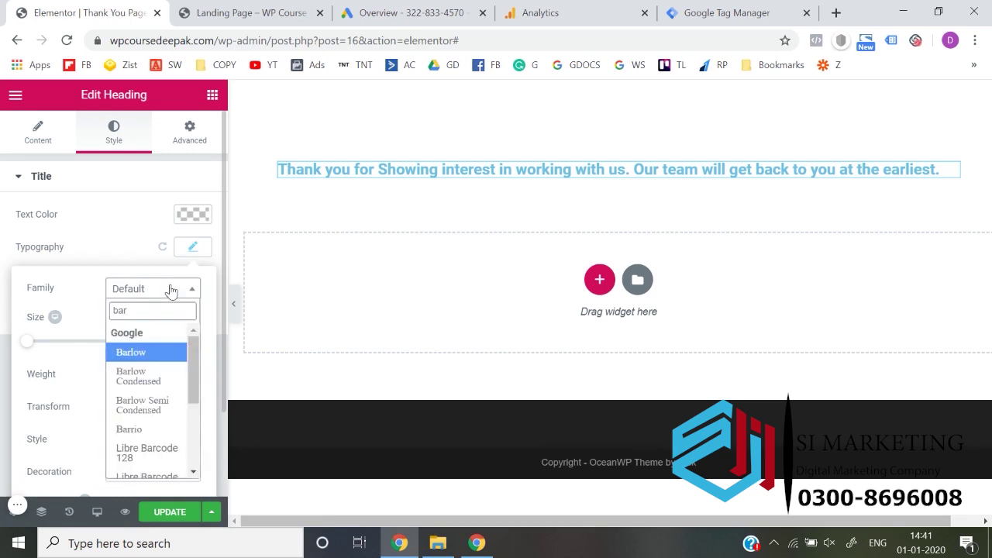
{"action": "left_click", "coordinate": [159, 358]}
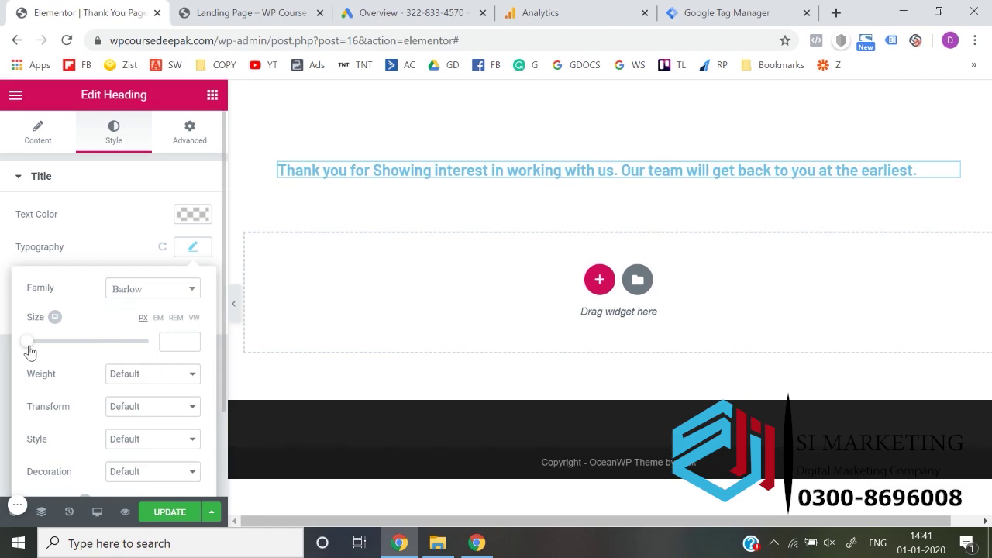
{"action": "left_click_drag", "start_coordinate": [26, 348], "coordinate": [48, 349]}
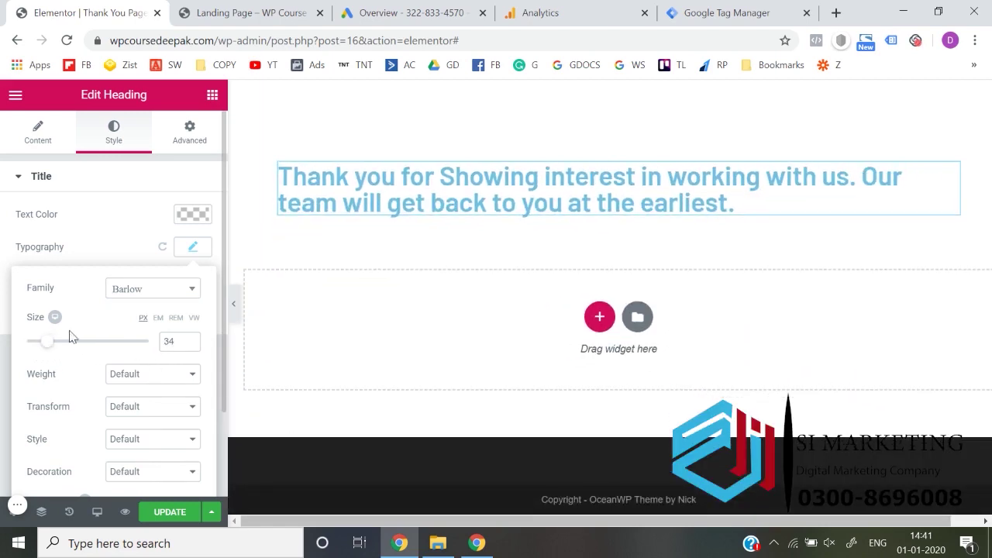
Step: Center the thank-you heading and set its text color to black
{"action": "left_click", "coordinate": [36, 138]}
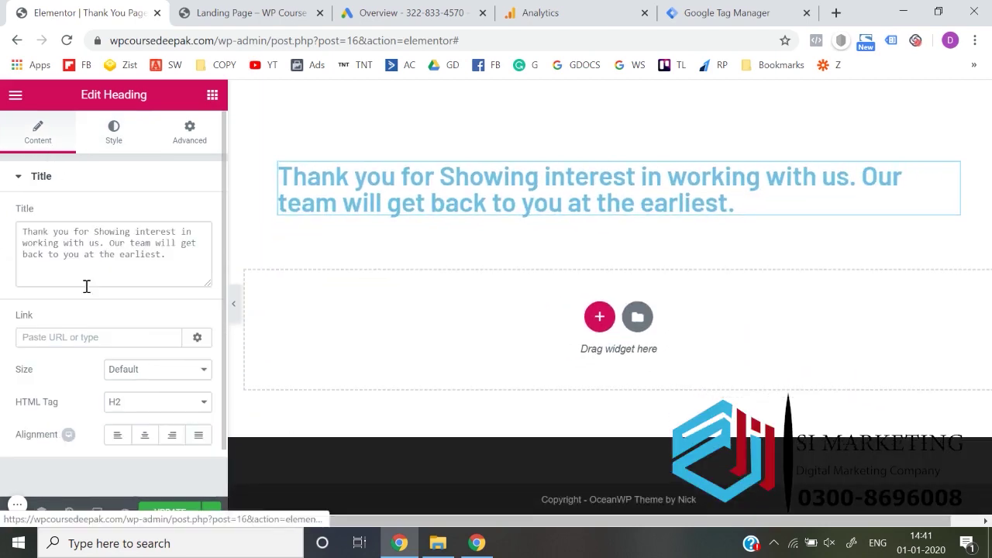
{"action": "left_click", "coordinate": [147, 436]}
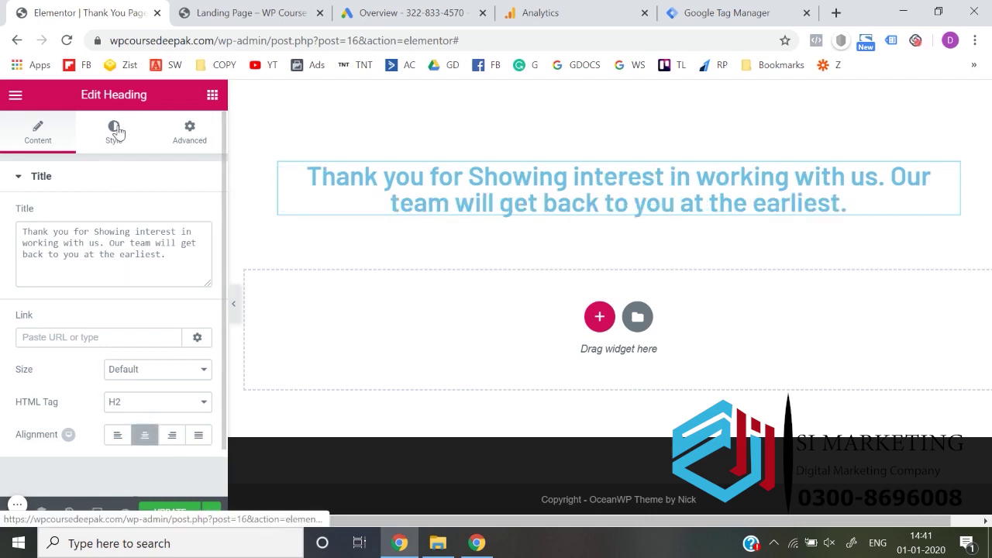
{"action": "left_click", "coordinate": [114, 132]}
{"action": "left_click", "coordinate": [194, 217]}
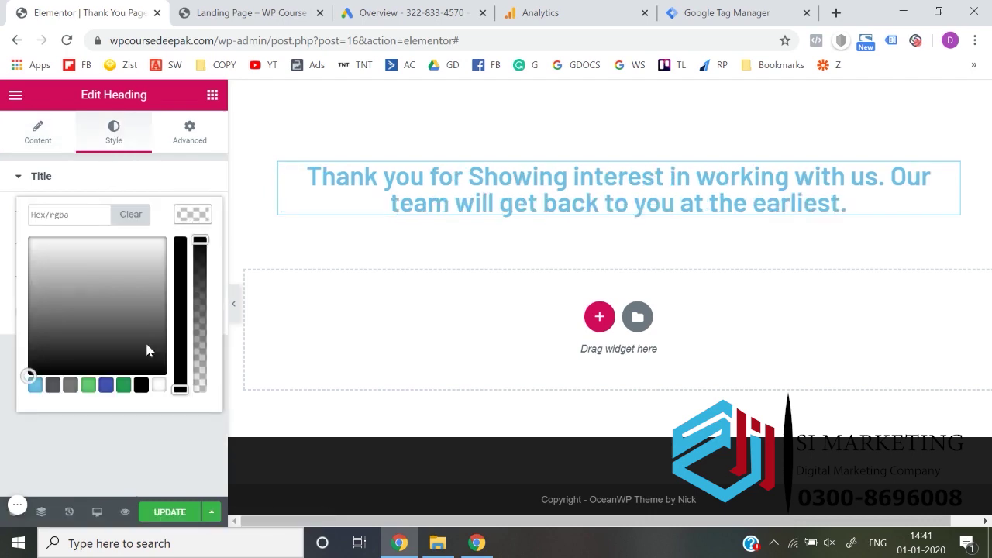
{"action": "left_click", "coordinate": [141, 385]}
{"action": "left_click", "coordinate": [147, 420]}
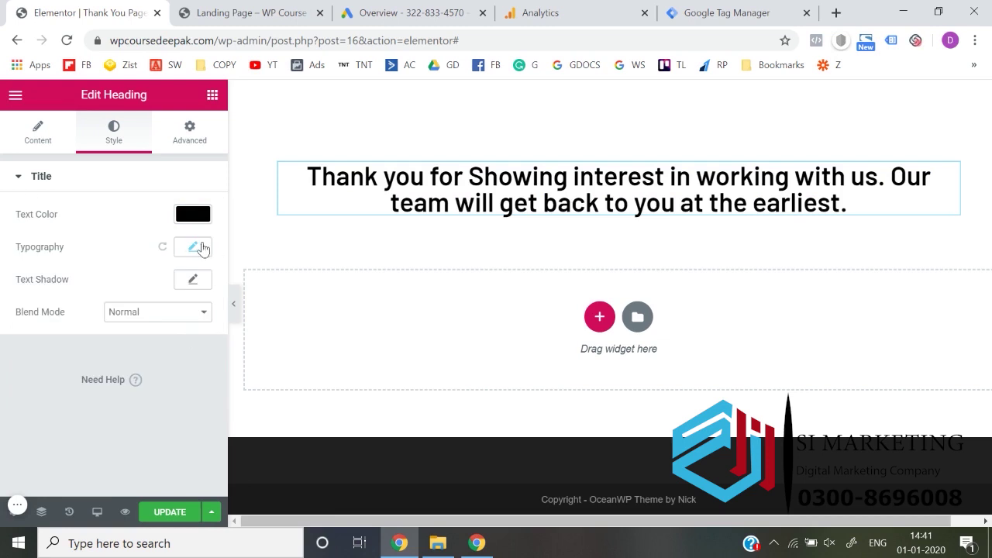
Step: Set the line height in the thank-you heading's typography to 1.2 em
{"action": "left_click", "coordinate": [197, 248]}
{"action": "scroll", "coordinate": [195, 372], "scroll_direction": "down", "scroll_amount": 2}
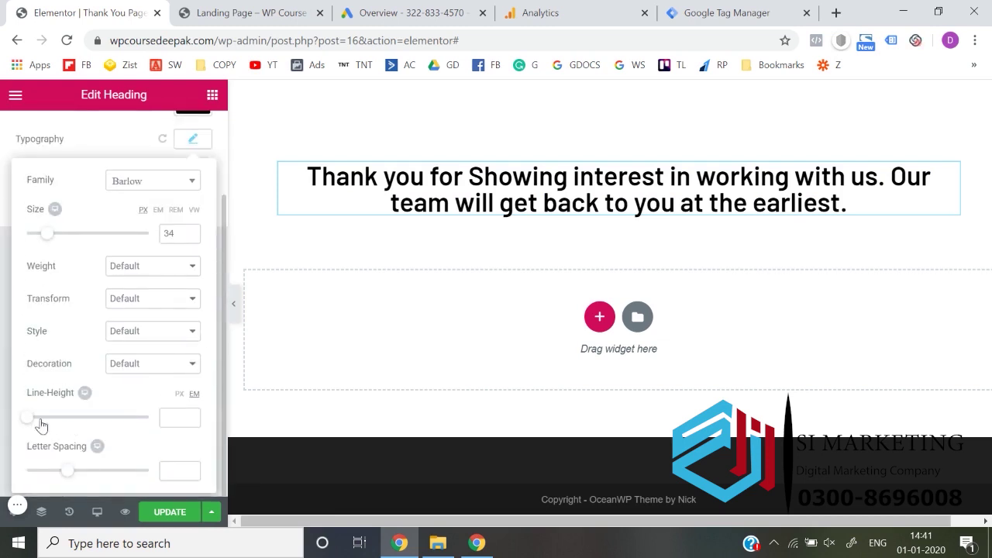
{"action": "left_click_drag", "start_coordinate": [28, 423], "coordinate": [42, 425]}
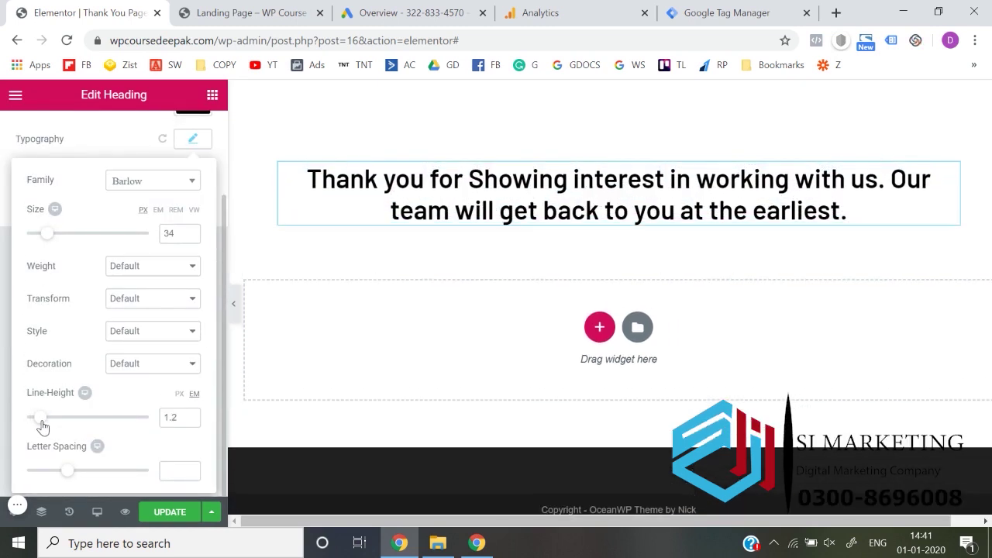
{"action": "left_click", "coordinate": [2, 442]}
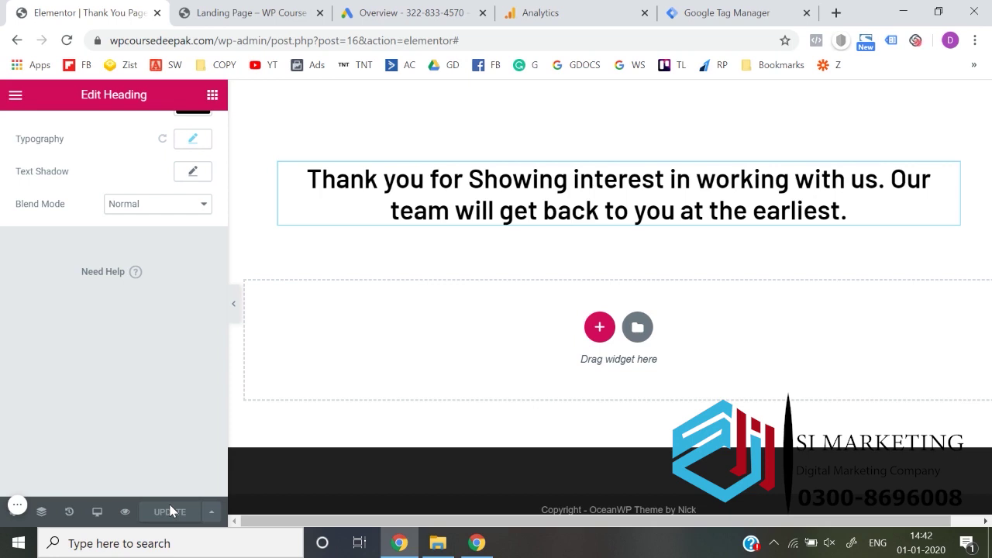
Step: Exit Elementor to the WordPress page editor and update the Thank You page
{"action": "left_click", "coordinate": [15, 95]}
{"action": "left_click", "coordinate": [121, 444]}
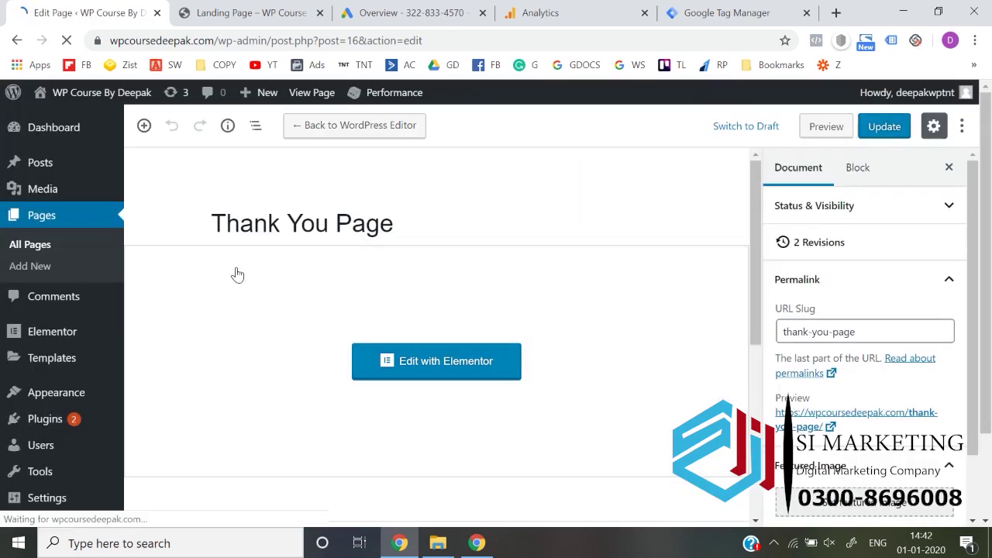
{"action": "left_click", "coordinate": [887, 129]}
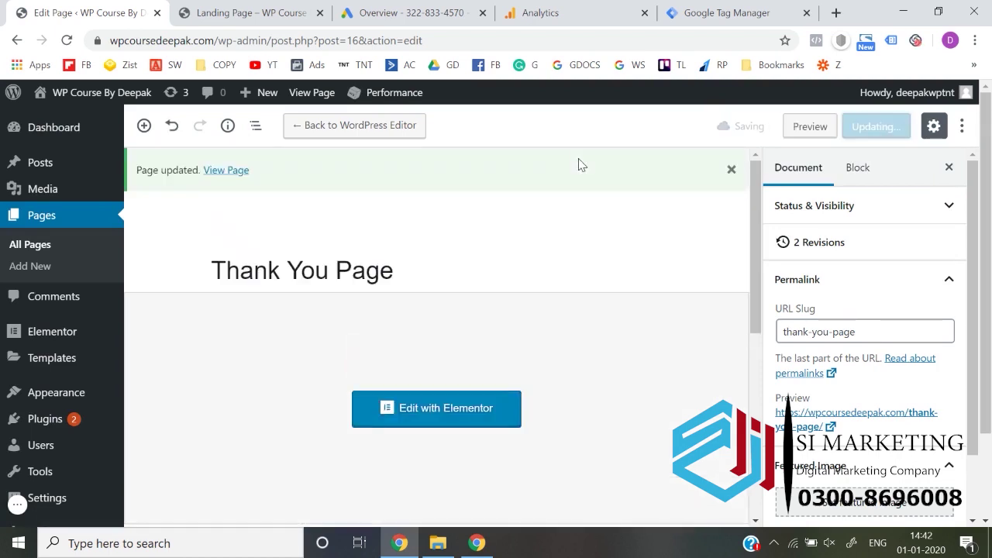
Step: Open the live Thank You page from its permalink and move the Landing Page browser tab ahead of it
{"action": "left_click", "coordinate": [824, 424]}
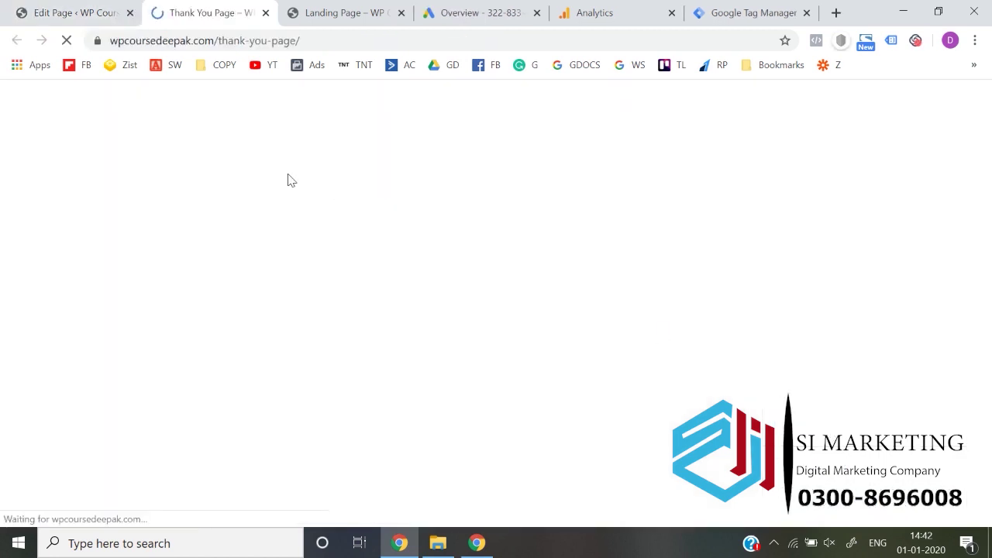
{"action": "left_click", "coordinate": [328, 12]}
{"action": "left_click", "coordinate": [206, 12]}
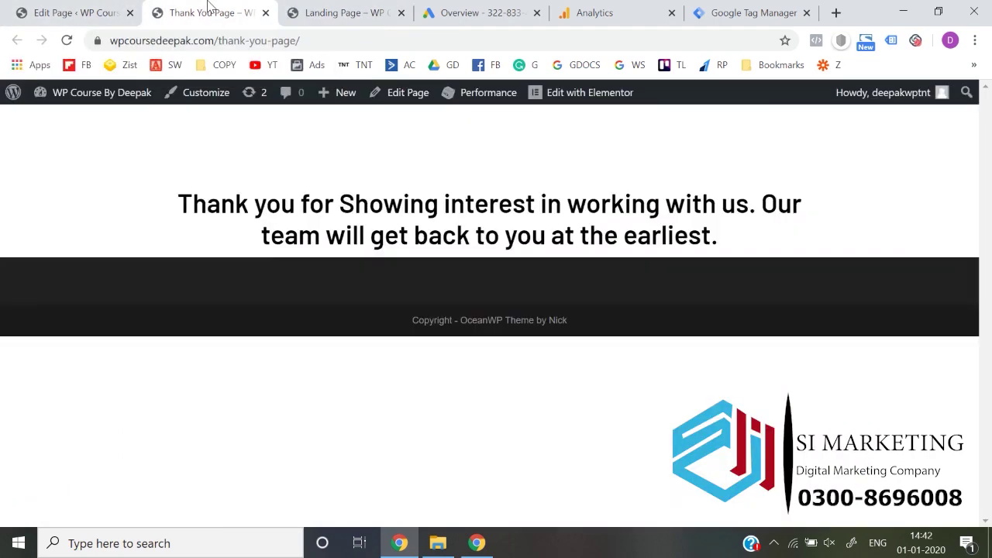
{"action": "left_click", "coordinate": [312, 8]}
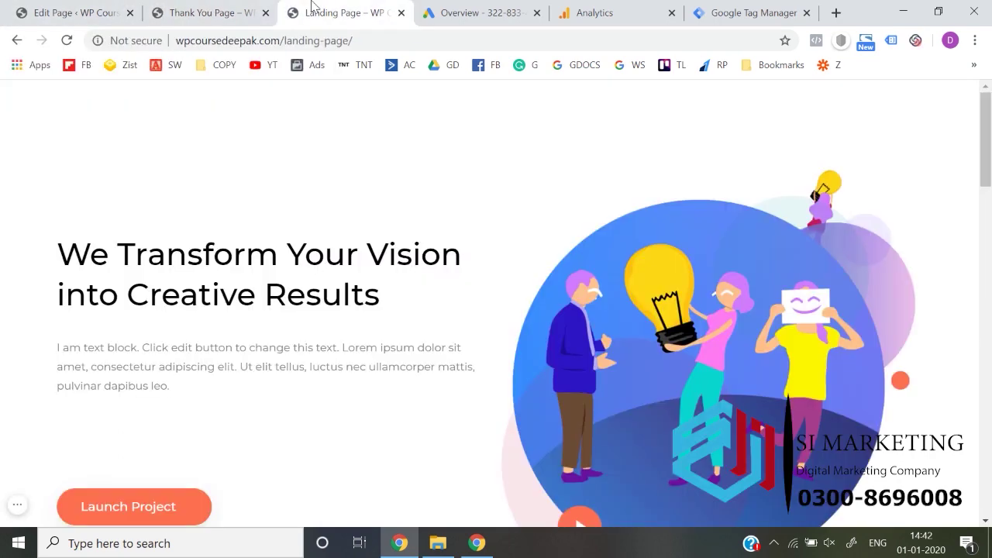
{"action": "left_click_drag", "start_coordinate": [311, 7], "coordinate": [210, 7]}
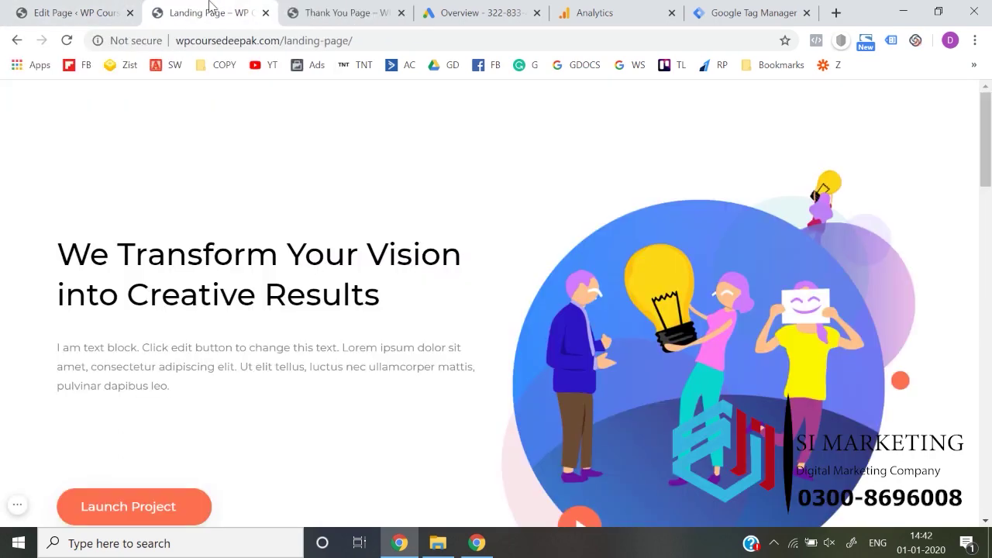
Step: Switch to Google Tag Manager and start creating a new account
{"action": "left_click", "coordinate": [456, 7]}
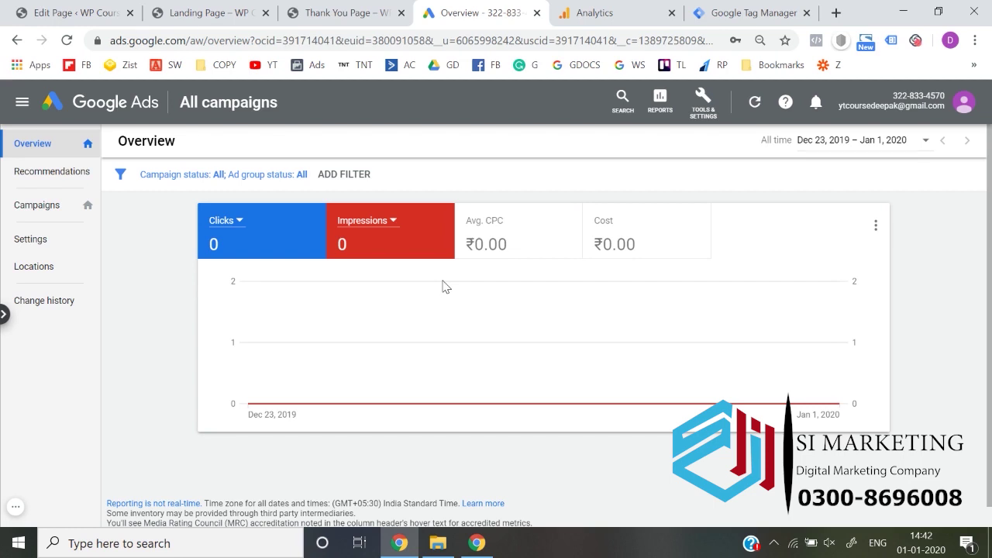
{"action": "left_click", "coordinate": [758, 10]}
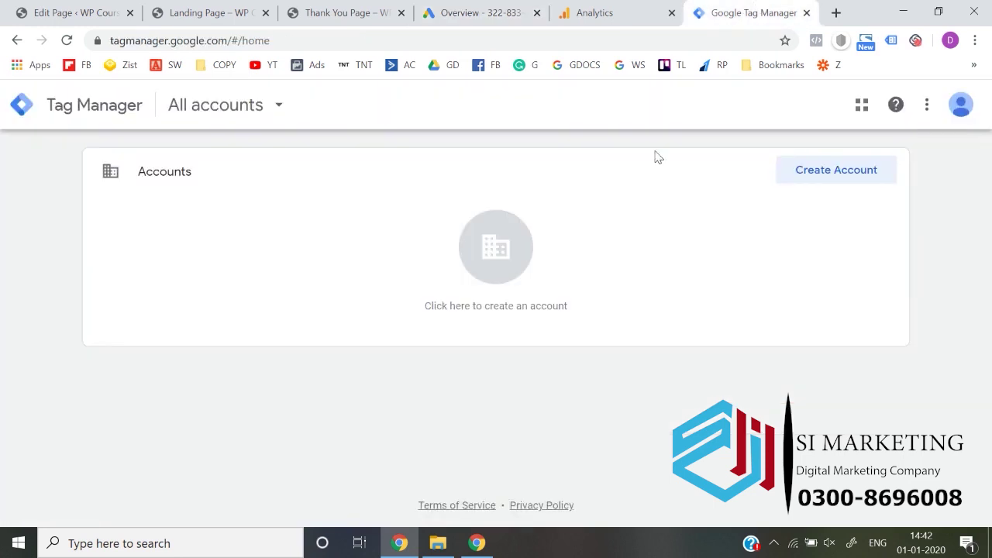
{"action": "left_click", "coordinate": [816, 180]}
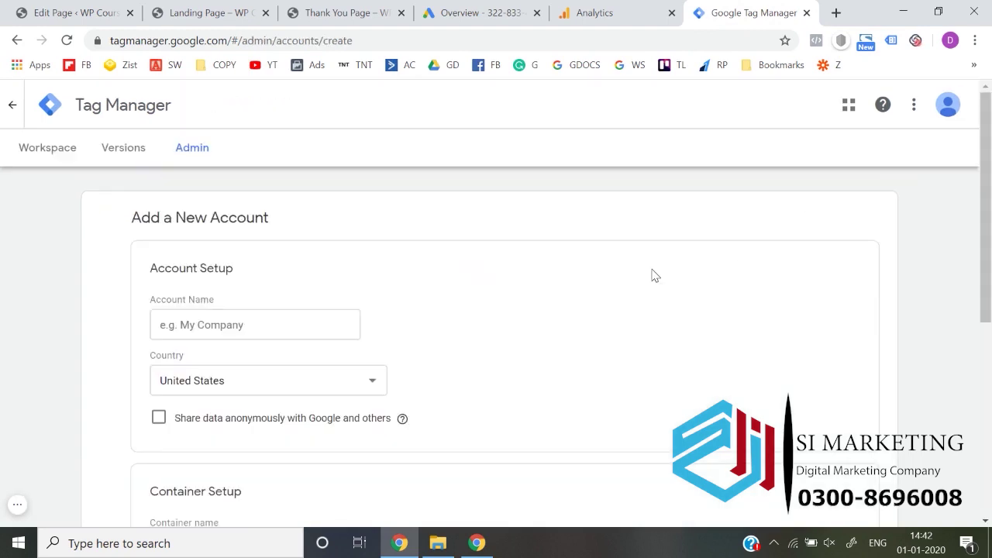
Step: Name the new account Wp Course and set its country to India
{"action": "left_click", "coordinate": [231, 319]}
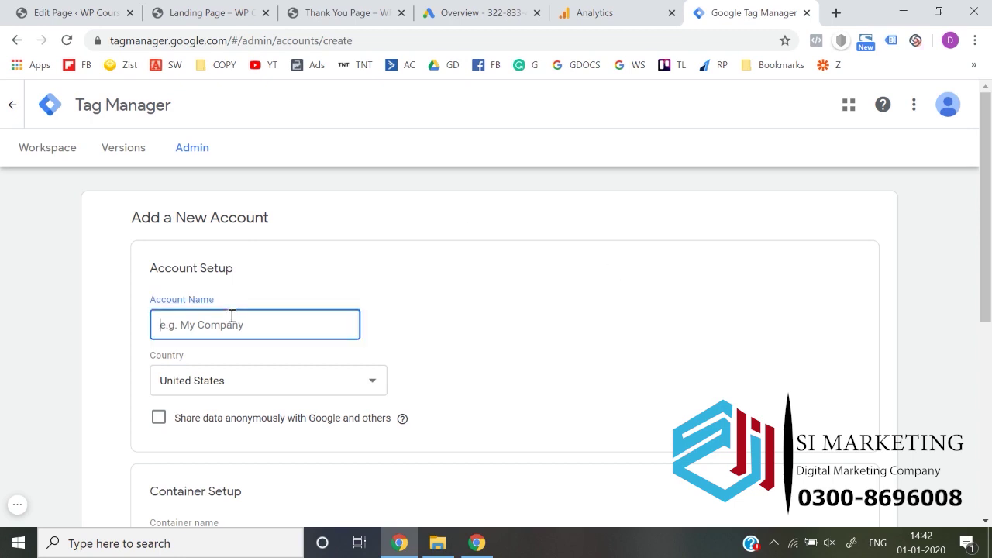
{"action": "type", "text": "W"}
{"action": "key", "text": "Down"}
{"action": "key", "text": "Tab"}
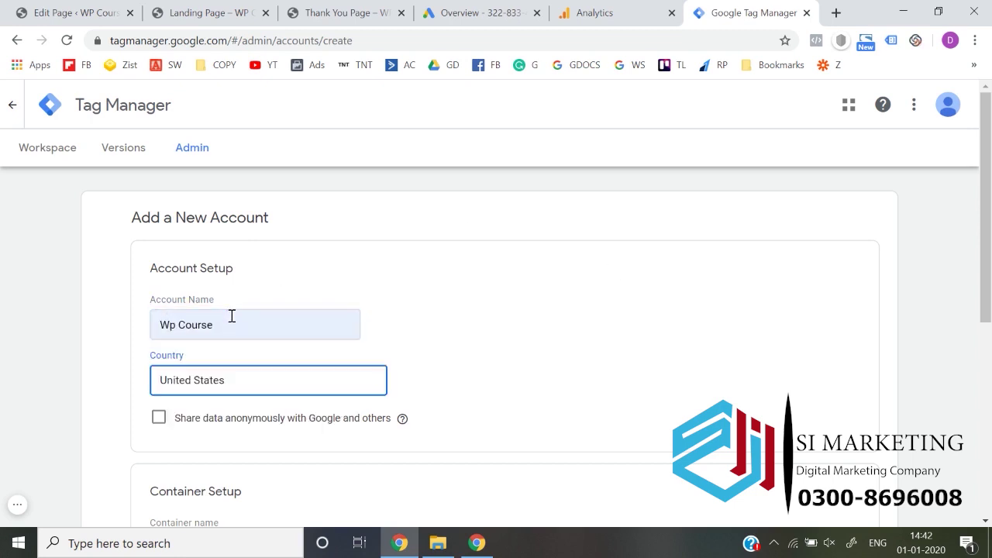
{"action": "scroll", "coordinate": [231, 315], "scroll_direction": "down", "scroll_amount": 1}
{"action": "left_click", "coordinate": [228, 312]}
{"action": "type", "text": "india"}
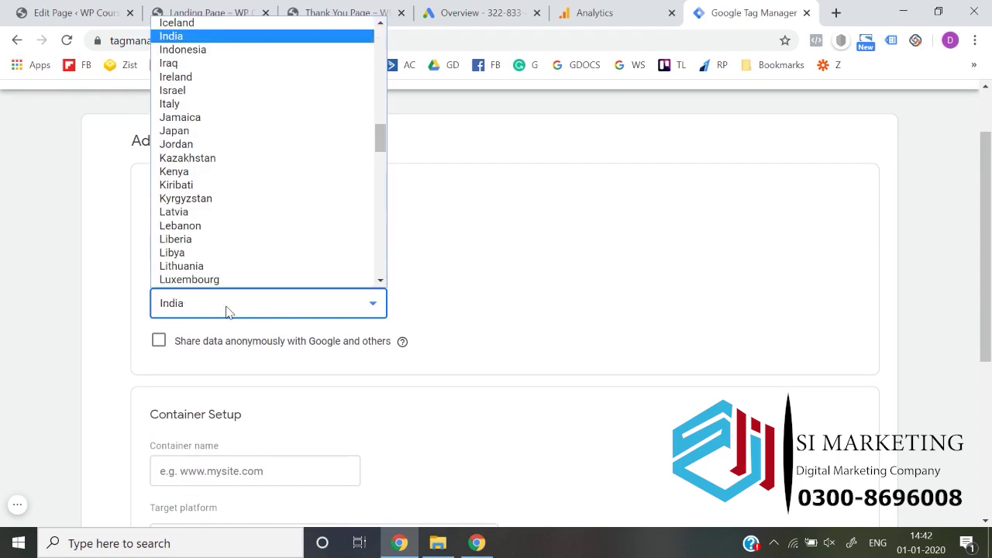
{"action": "key", "text": "Return"}
Step: Copy the site's domain from the landing page address and set the container name to wpcoursedeepak.com, without the protocol or slashes
{"action": "scroll", "coordinate": [227, 313], "scroll_direction": "down", "scroll_amount": 2}
{"action": "left_click", "coordinate": [217, 314]}
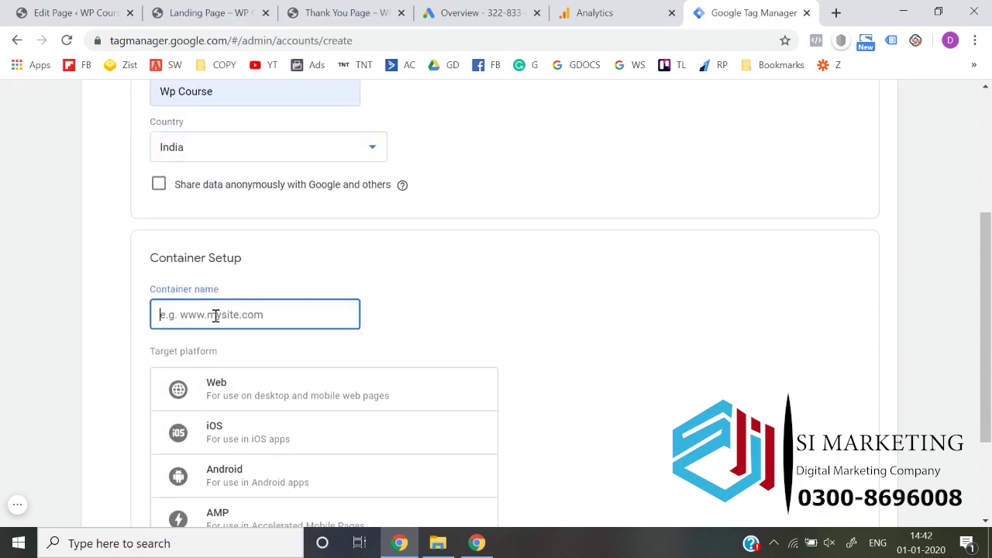
{"action": "left_click", "coordinate": [190, 7]}
{"action": "left_click_drag", "start_coordinate": [177, 41], "coordinate": [282, 41]}
{"action": "key", "text": "ctrl+c"}
{"action": "left_click", "coordinate": [347, 13]}
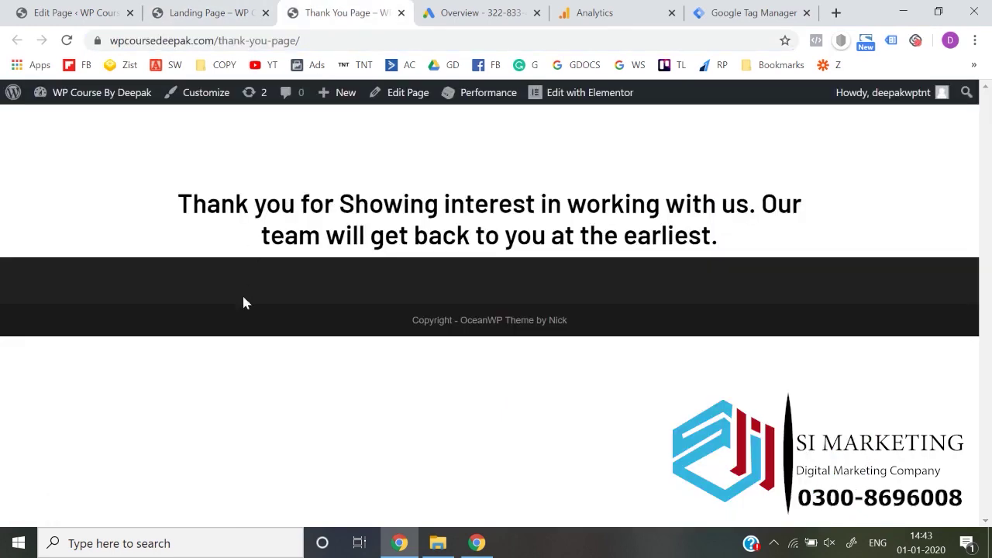
{"action": "left_click", "coordinate": [477, 13]}
{"action": "left_click", "coordinate": [666, 6]}
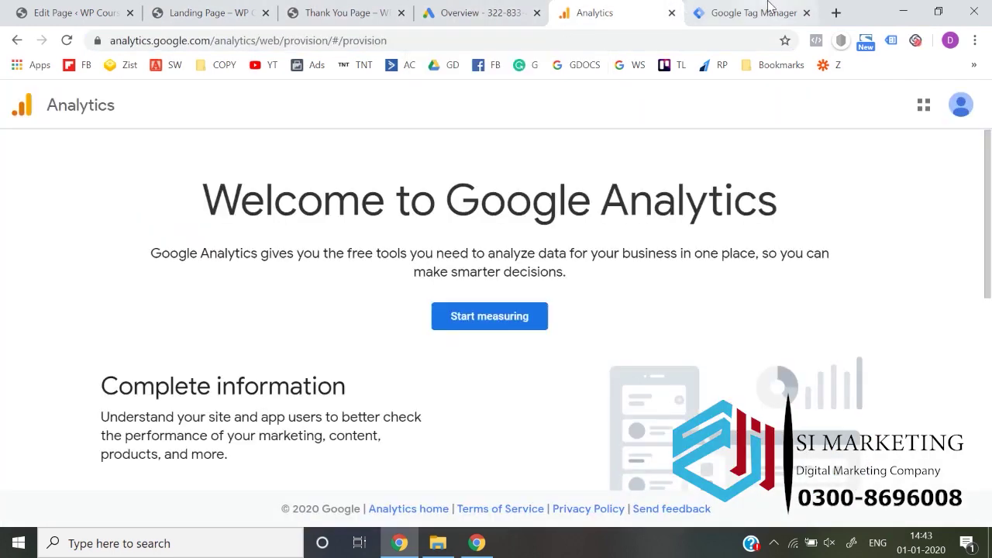
{"action": "left_click", "coordinate": [721, 11]}
{"action": "key", "text": "ctrl+v"}
{"action": "scroll", "coordinate": [296, 327], "scroll_direction": "down", "scroll_amount": 1}
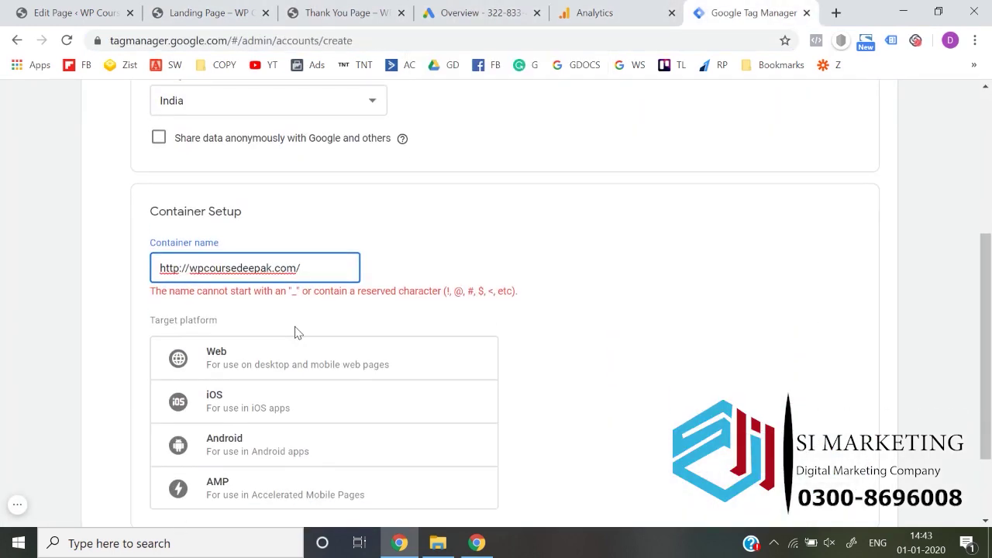
{"action": "key", "text": "BackSpace"}
{"action": "key", "text": "BackSpace"}
Step: Create the account with Web as the container's target platform, accepting the Terms of Service and the GDPR Data Processing Terms
{"action": "left_click", "coordinate": [246, 365]}
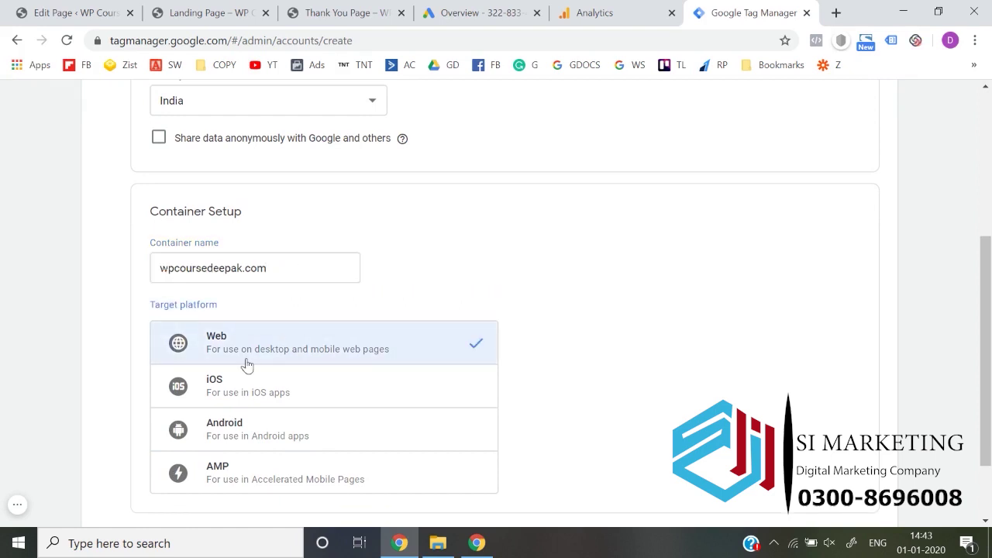
{"action": "scroll", "coordinate": [515, 317], "scroll_direction": "down", "scroll_amount": 1}
{"action": "left_click", "coordinate": [181, 455]}
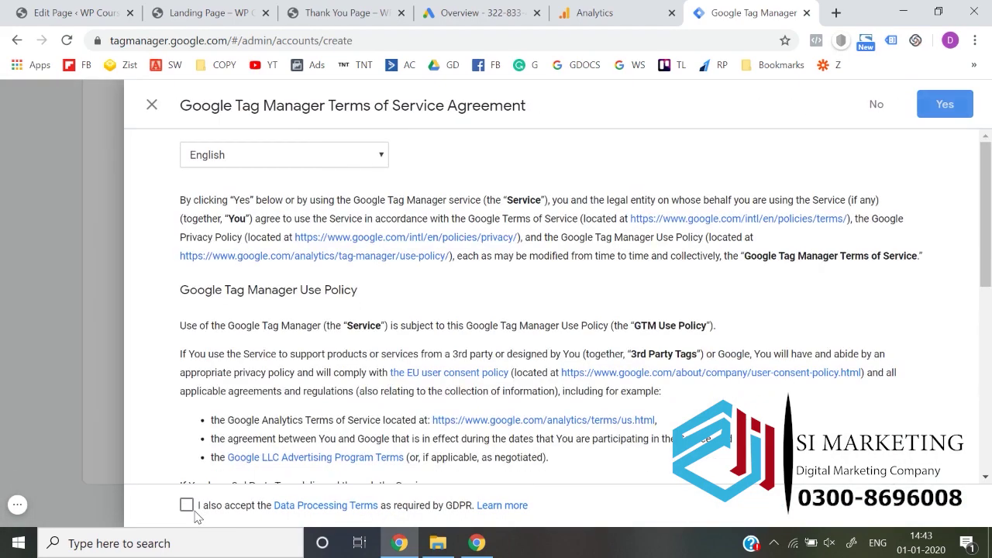
{"action": "left_click", "coordinate": [187, 506]}
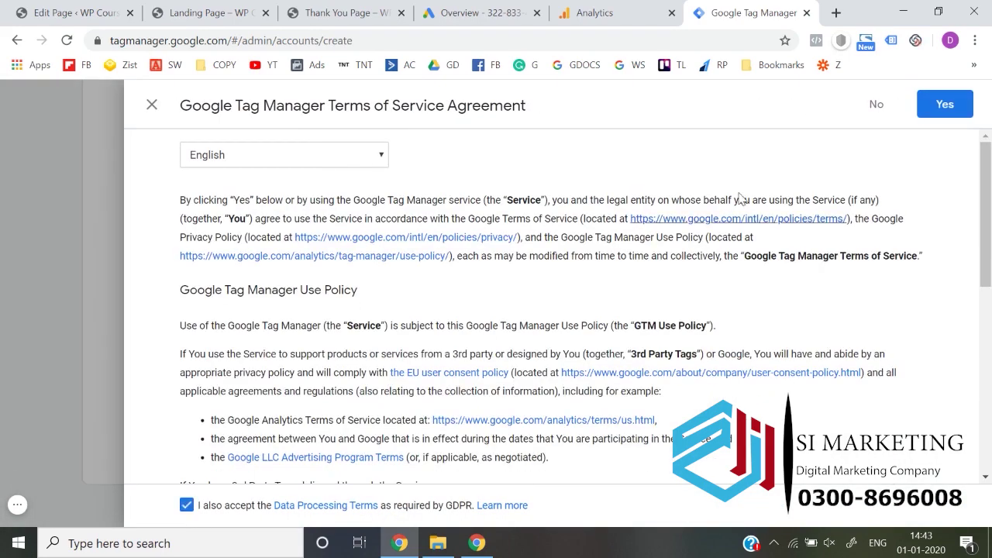
{"action": "left_click", "coordinate": [937, 114]}
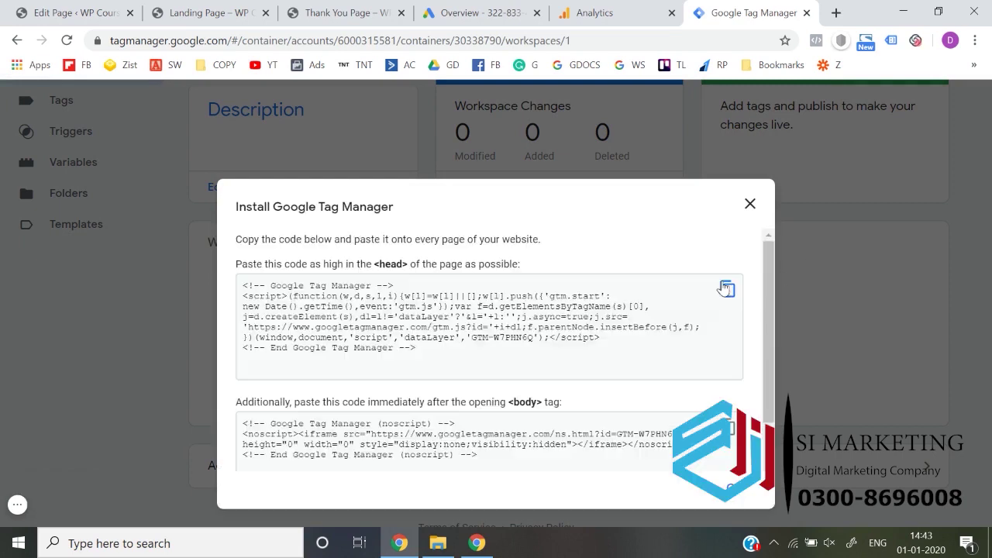
Step: Review the Google Tag Manager installation code snippets and close them to return to the container's workspace overview
{"action": "scroll", "coordinate": [558, 295], "scroll_direction": "down", "scroll_amount": 1}
{"action": "scroll", "coordinate": [535, 308], "scroll_direction": "up", "scroll_amount": 1}
{"action": "left_click", "coordinate": [750, 204]}
{"action": "scroll", "coordinate": [659, 225], "scroll_direction": "up", "scroll_amount": 3}
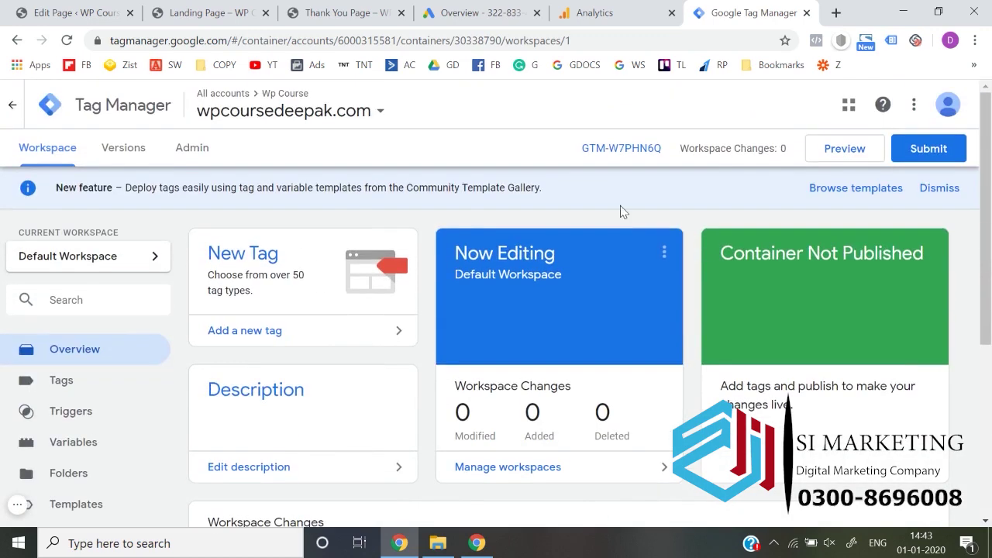
Step: Switch back to the WordPress admin and search the plugins available to add for google tag manager
{"action": "left_click", "coordinate": [77, 13]}
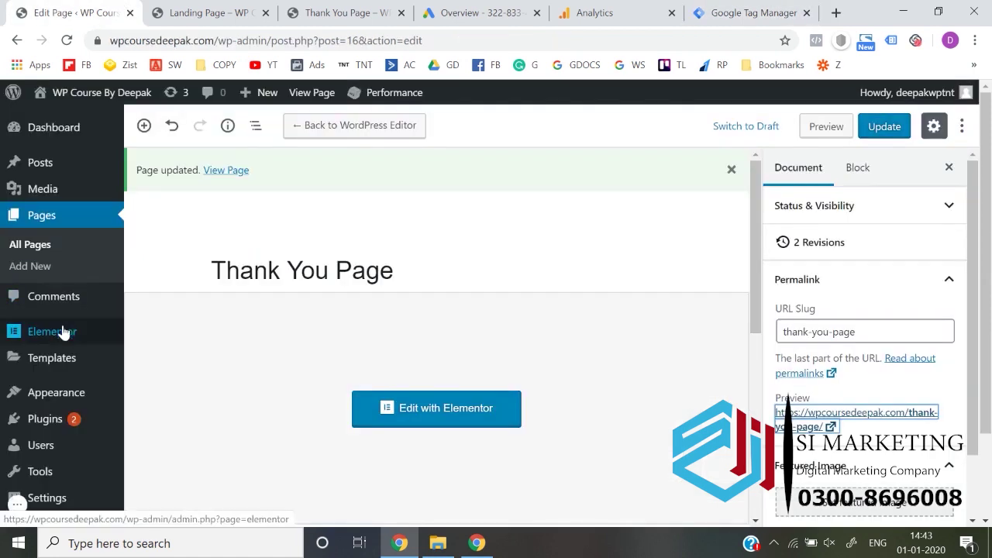
{"action": "mouse_move", "coordinate": [56, 422]}
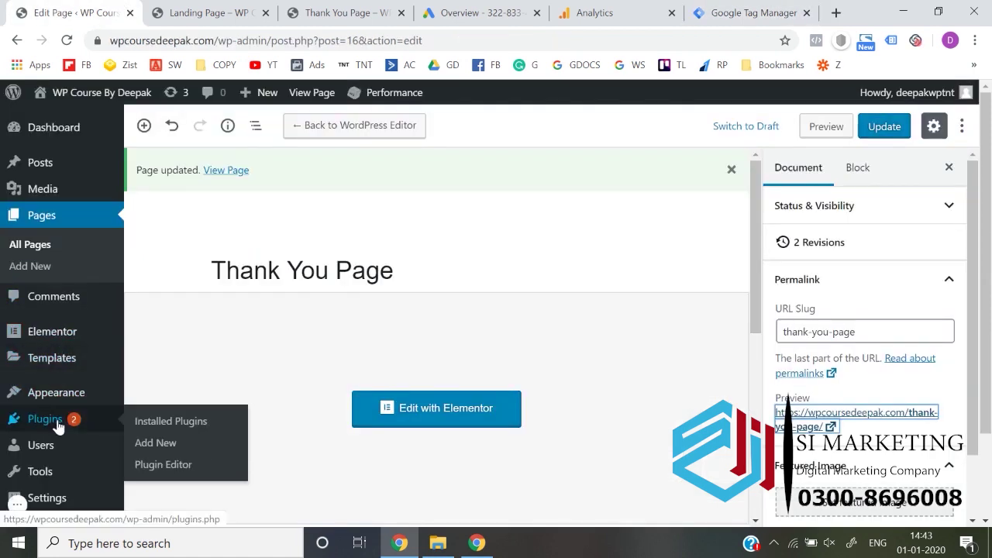
{"action": "left_click", "coordinate": [163, 445]}
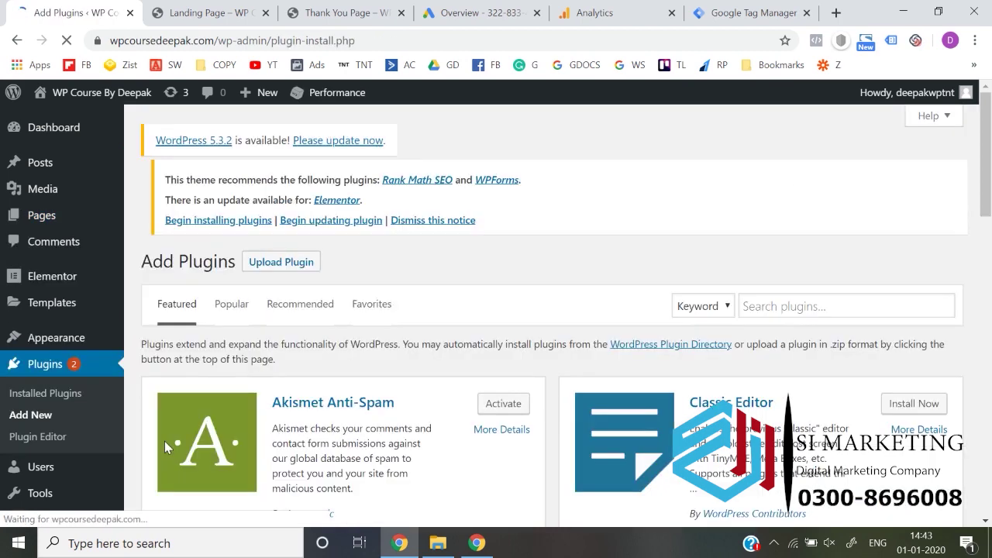
{"action": "left_click", "coordinate": [757, 318]}
{"action": "type", "text": "go"}
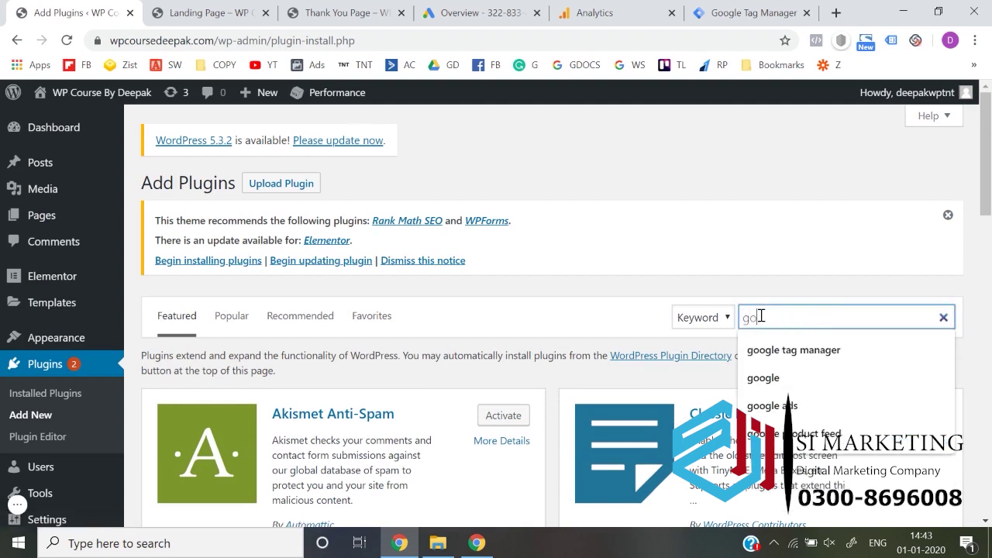
{"action": "type", "text": "ogle"}
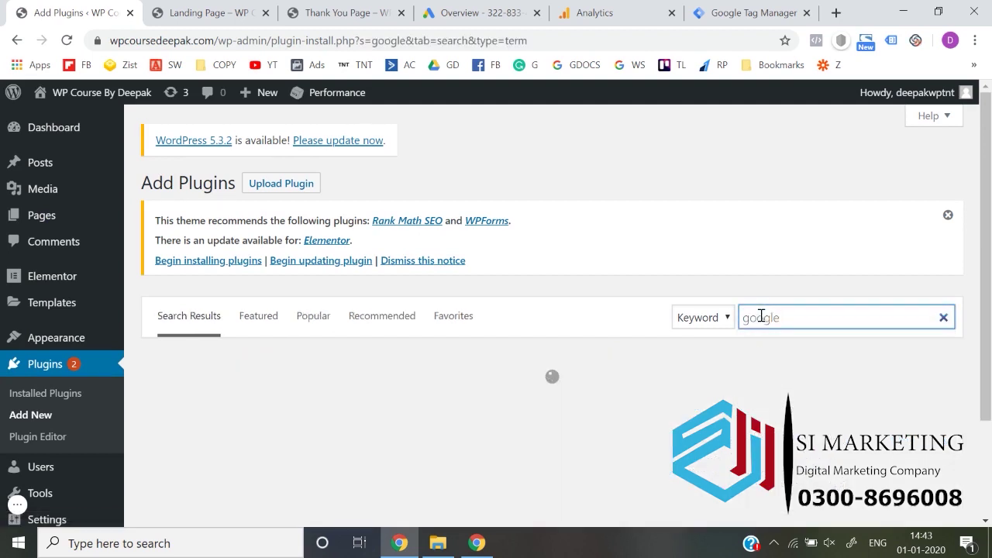
{"action": "type", "text": " tag manager"}
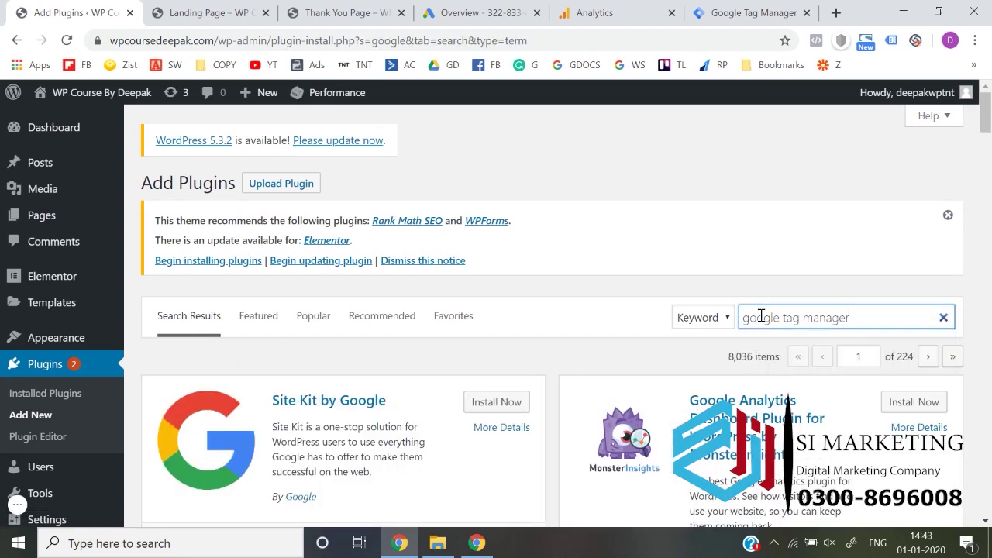
{"action": "scroll", "coordinate": [620, 224], "scroll_direction": "down", "scroll_amount": 1}
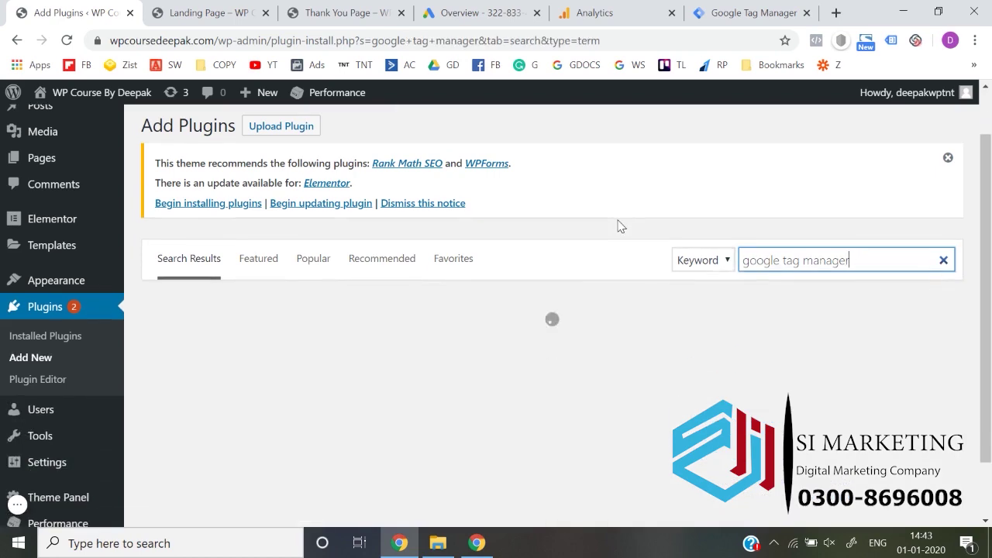
Step: Install the Google Tag Manager for WordPress plugin, and copy the container ID from the Tag Manager workspace
{"action": "scroll", "coordinate": [487, 341], "scroll_direction": "down", "scroll_amount": 1}
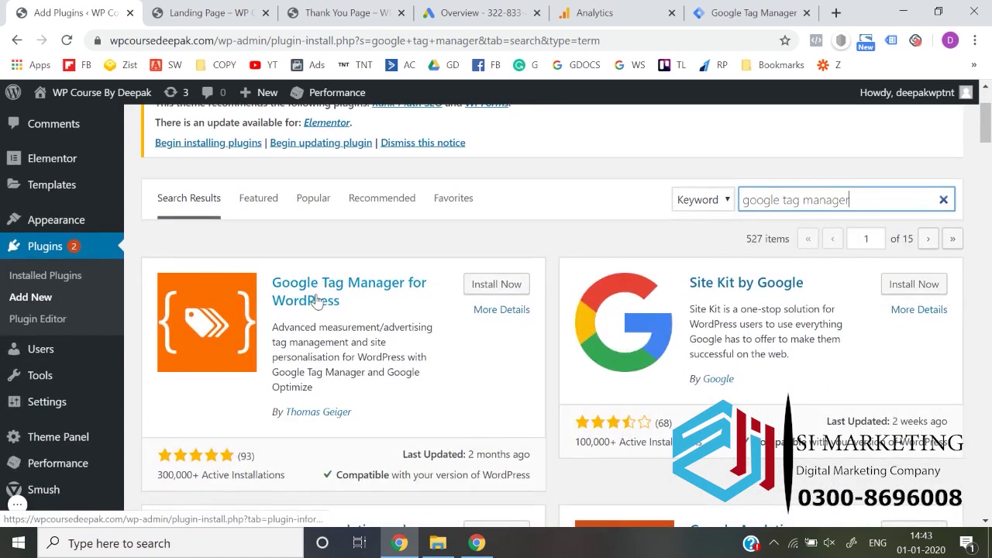
{"action": "left_click", "coordinate": [496, 285]}
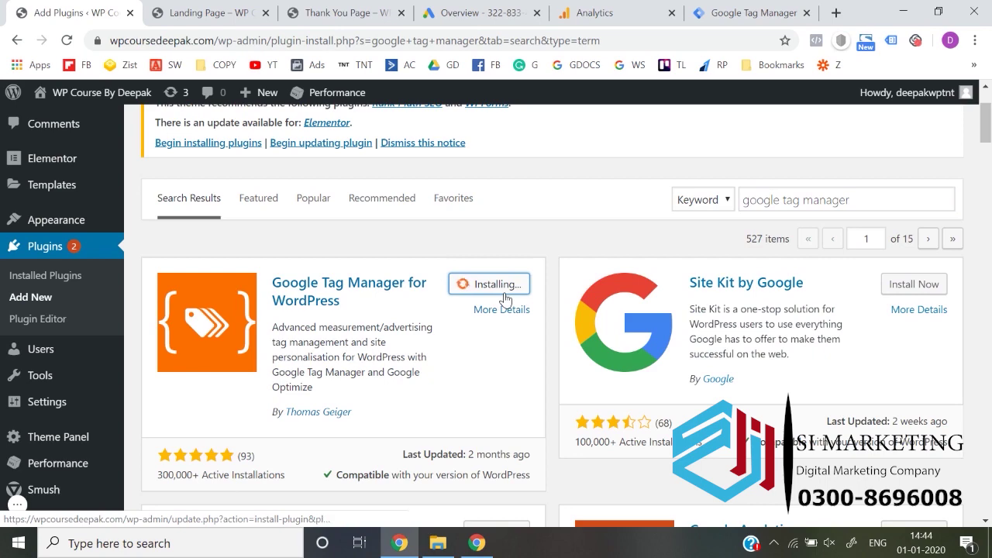
{"action": "left_click", "coordinate": [764, 6]}
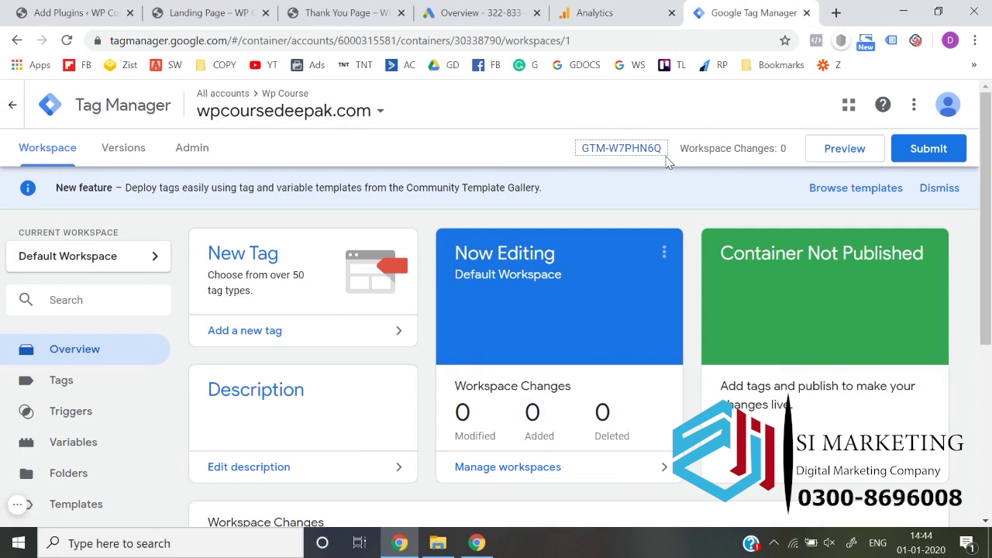
{"action": "left_click_drag", "start_coordinate": [670, 161], "coordinate": [589, 167]}
{"action": "left_click", "coordinate": [624, 160]}
{"action": "left_click_drag", "start_coordinate": [664, 161], "coordinate": [576, 165]}
{"action": "key", "text": "ctrl+c"}
Step: Activate the Google Tag Manager for WordPress plugin and open its settings from the installed plugins list
{"action": "left_click", "coordinate": [73, 12]}
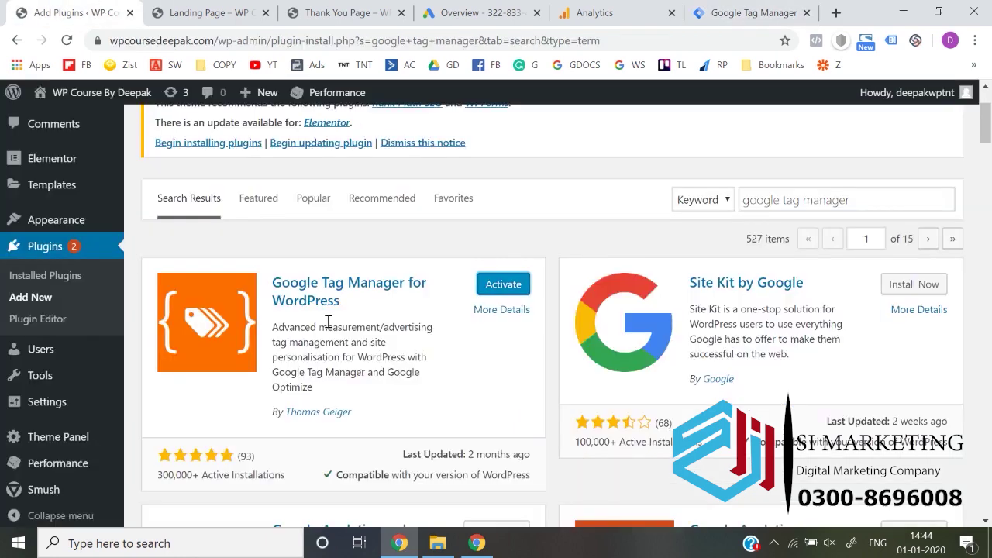
{"action": "left_click", "coordinate": [505, 287]}
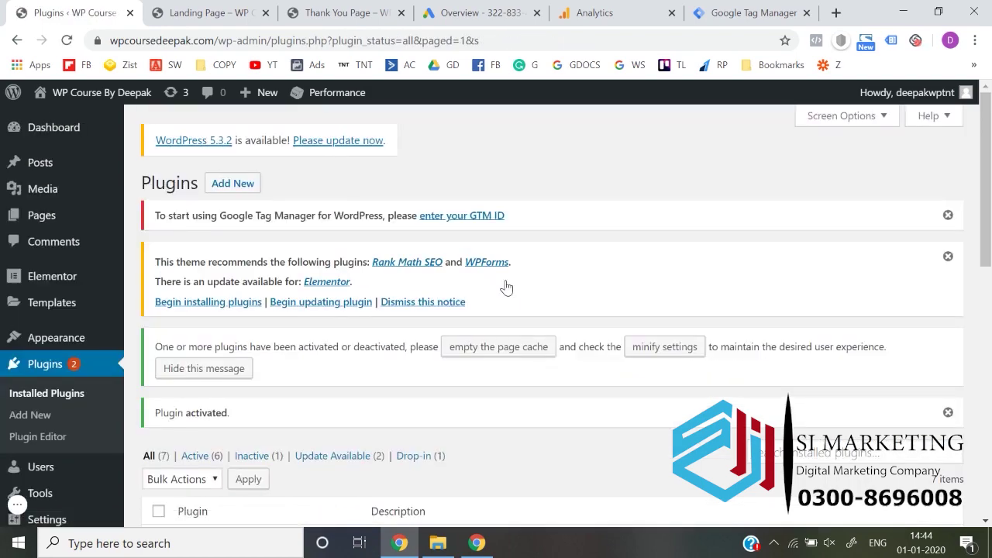
{"action": "scroll", "coordinate": [506, 287], "scroll_direction": "down", "scroll_amount": 3}
{"action": "scroll", "coordinate": [266, 421], "scroll_direction": "down", "scroll_amount": 3}
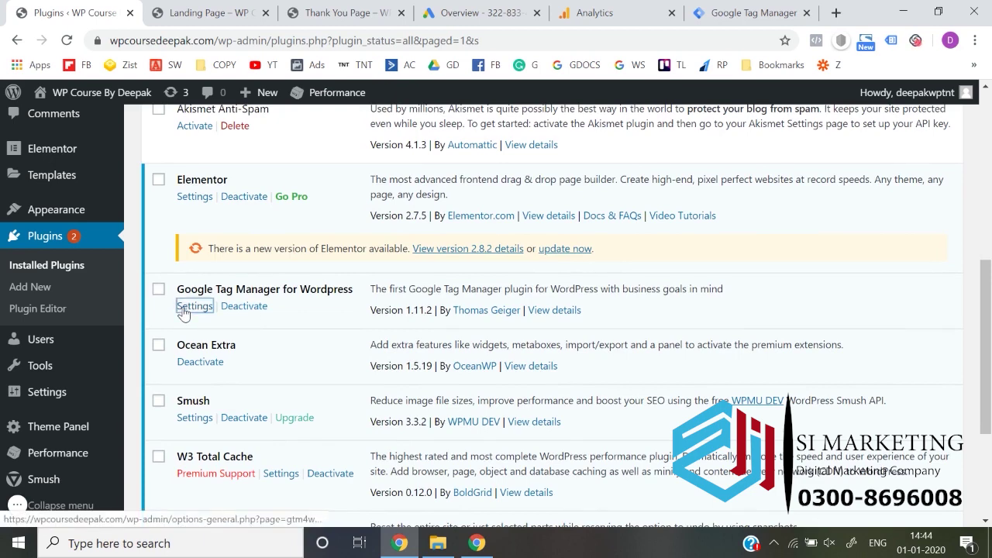
{"action": "left_click", "coordinate": [184, 307]}
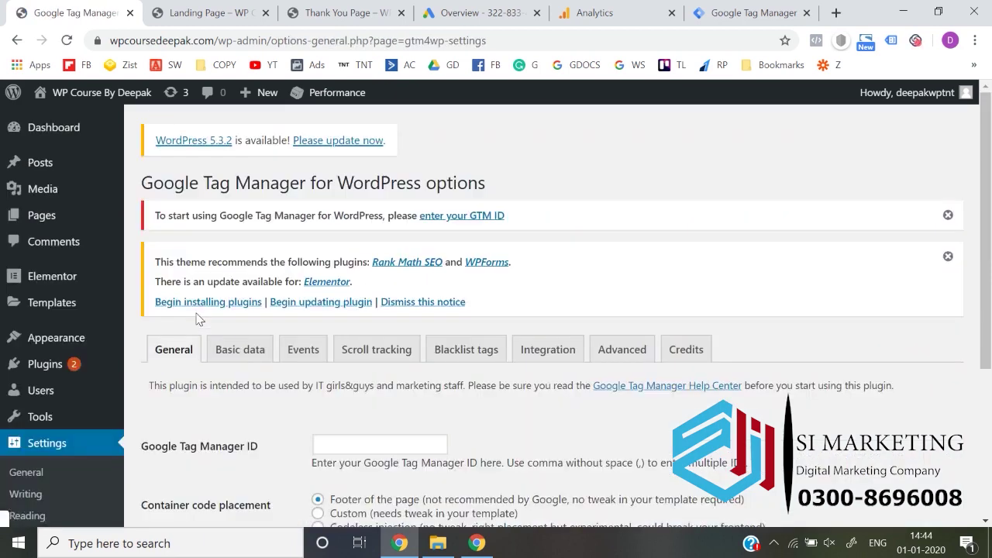
Step: Enter the copied container ID as the Google Tag Manager ID, set container code placement to Codeless injection, and save the changes
{"action": "scroll", "coordinate": [198, 319], "scroll_direction": "down", "scroll_amount": 2}
{"action": "left_click", "coordinate": [359, 340]}
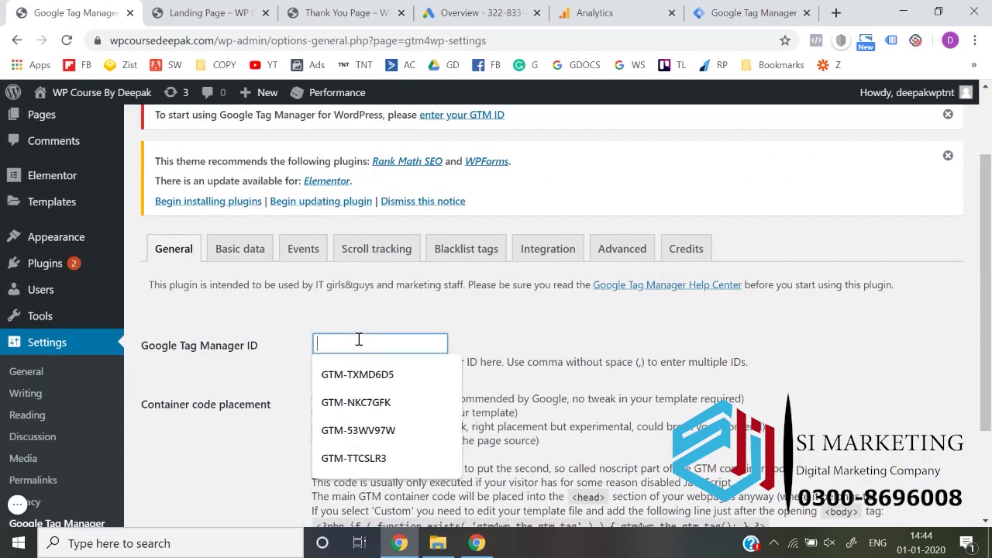
{"action": "key", "text": "ctrl+v"}
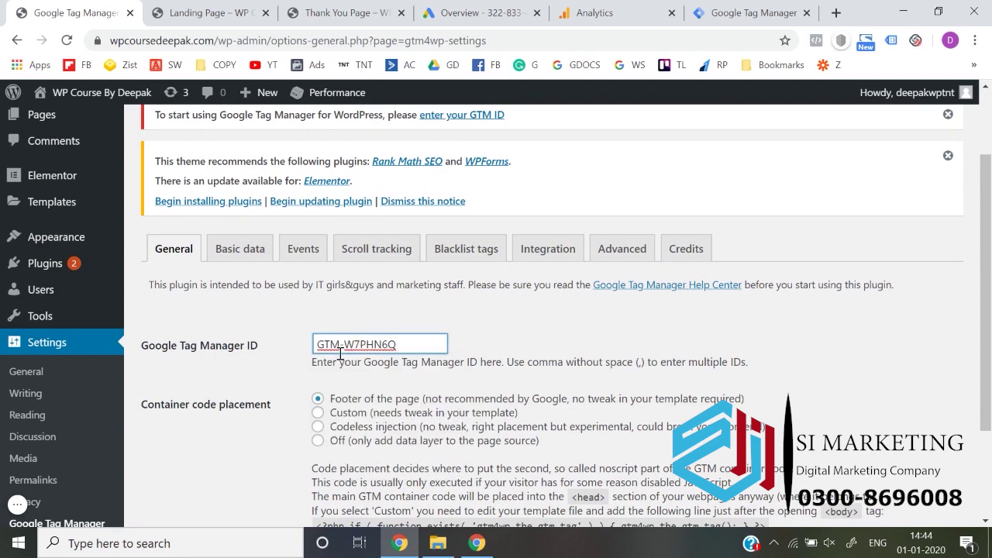
{"action": "left_click", "coordinate": [318, 428]}
{"action": "scroll", "coordinate": [318, 427], "scroll_direction": "down", "scroll_amount": 2}
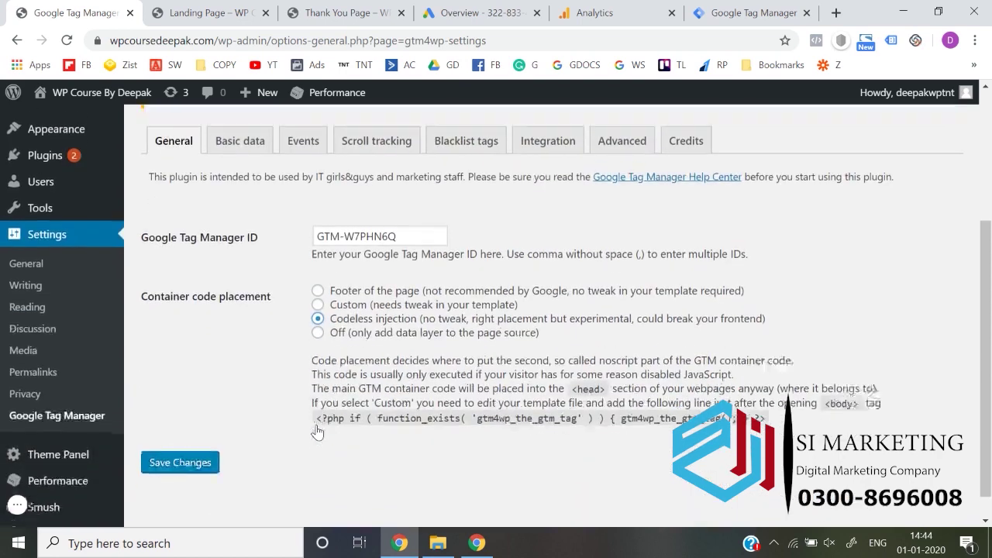
{"action": "left_click", "coordinate": [203, 454]}
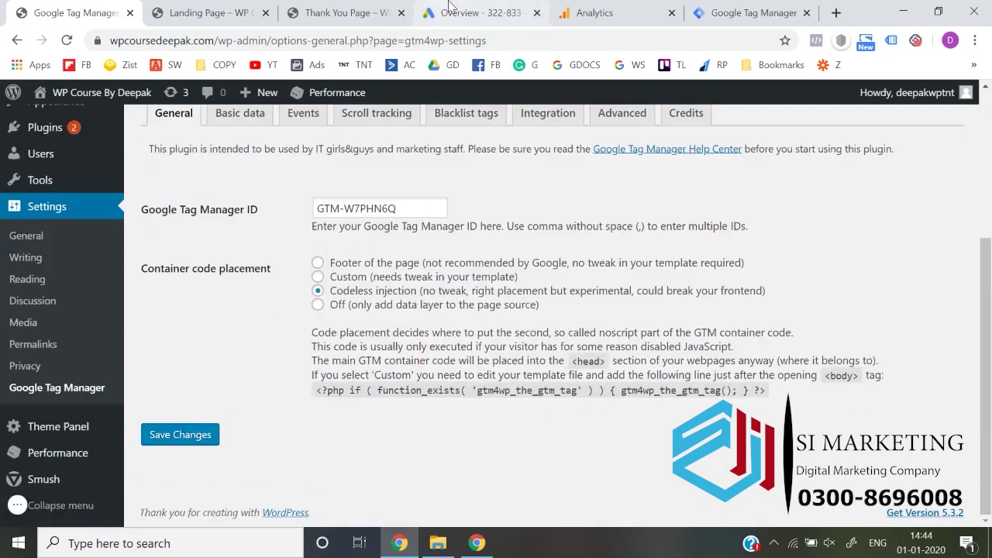
Step: Switch to Tag Manager and publish the wpcoursedeepak.com container without a version name or description
{"action": "left_click", "coordinate": [721, 13]}
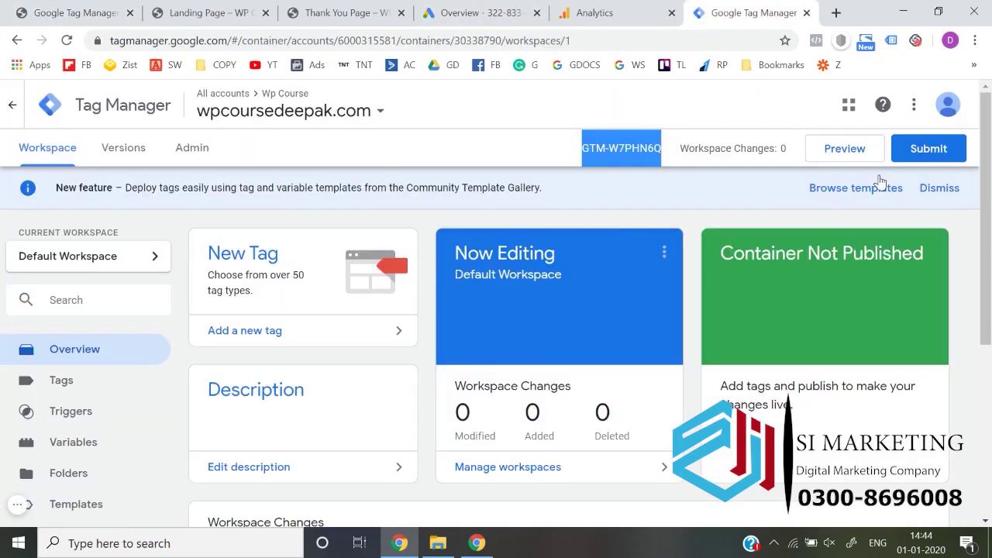
{"action": "left_click", "coordinate": [928, 155]}
{"action": "left_click", "coordinate": [932, 103]}
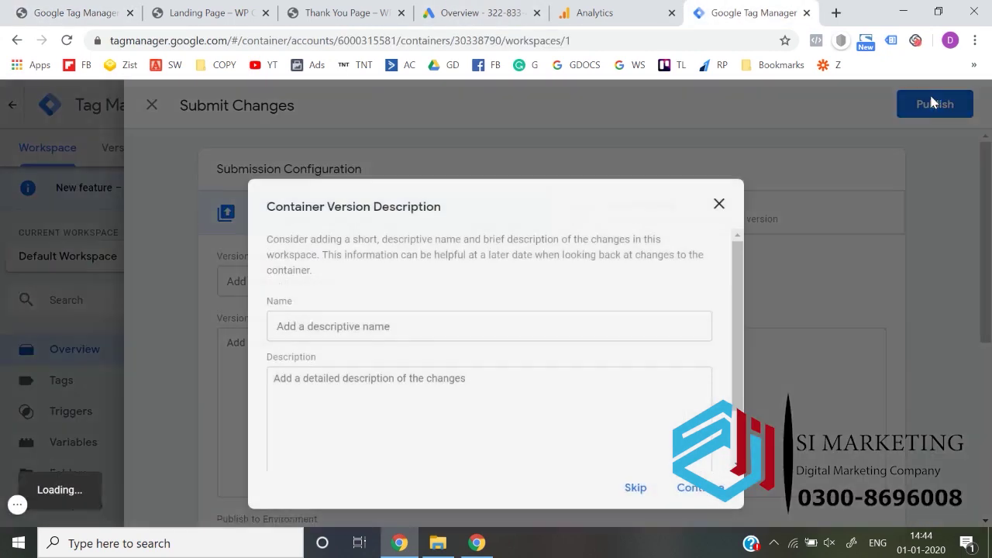
{"action": "left_click", "coordinate": [681, 491]}
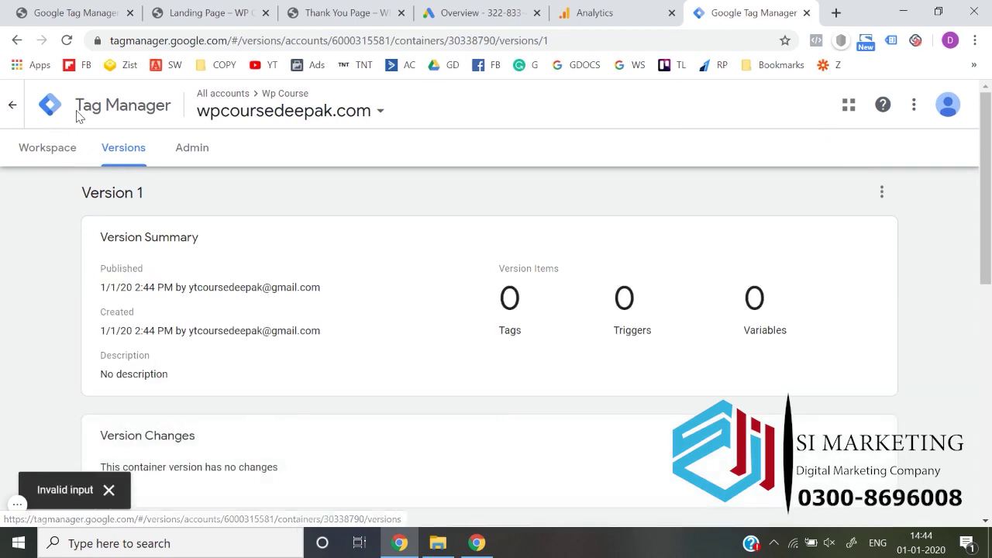
Step: Turn on preview mode for the container's Default Workspace and reload the site's landing page
{"action": "left_click", "coordinate": [56, 150]}
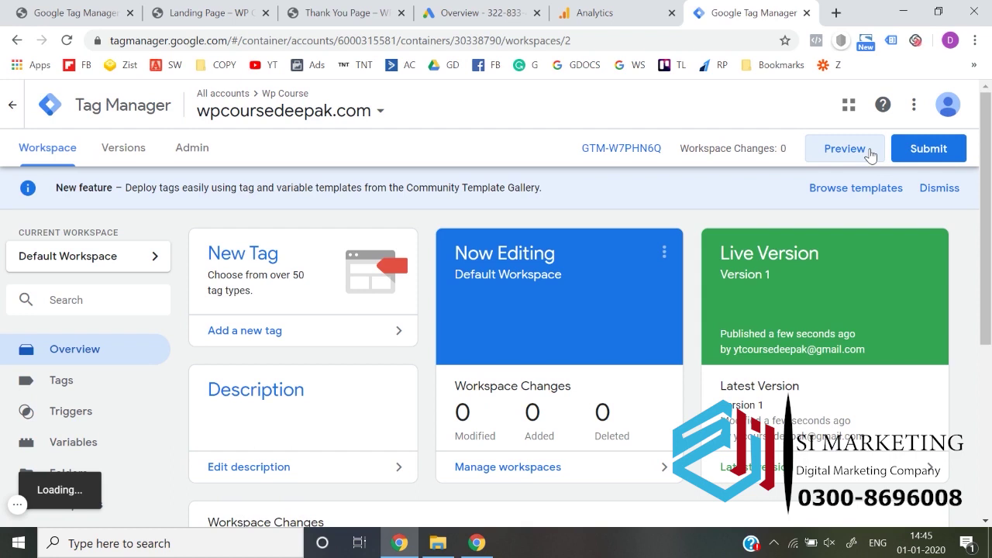
{"action": "left_click", "coordinate": [870, 154]}
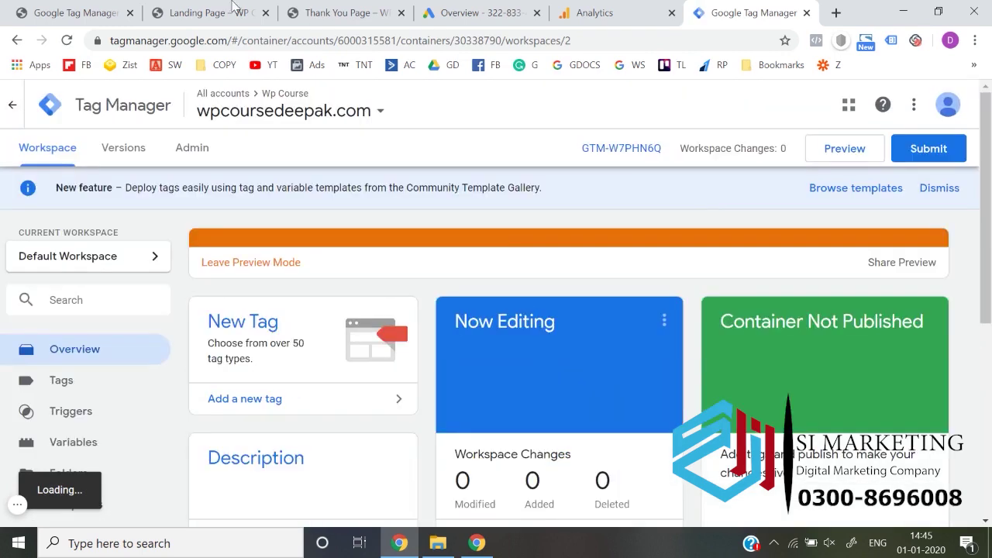
{"action": "left_click", "coordinate": [210, 8]}
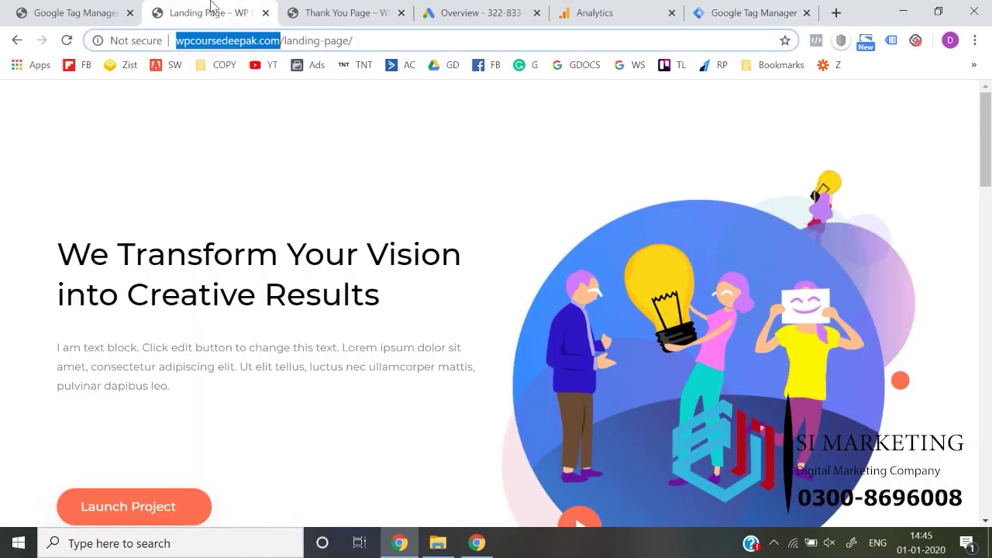
{"action": "key", "text": "F5"}
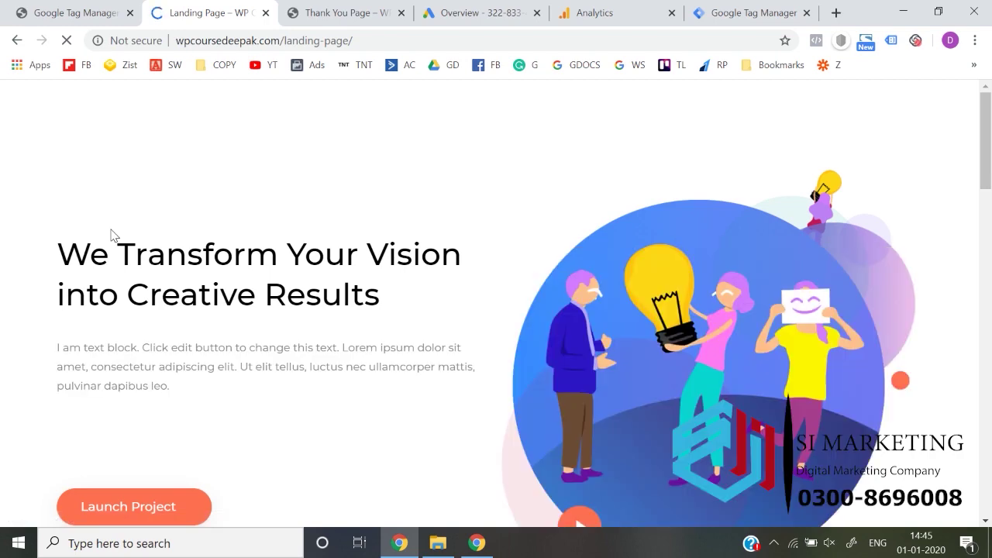
Step: Look through the landing page down to its footer for the Tag Manager debug pane, and check the workspace's preview status
{"action": "scroll", "coordinate": [111, 235], "scroll_direction": "down", "scroll_amount": 2}
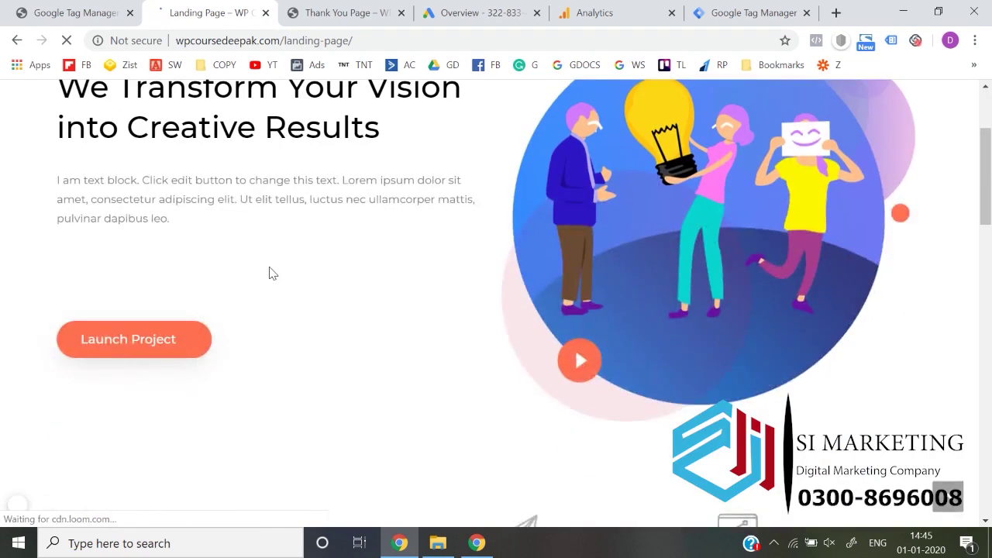
{"action": "scroll", "coordinate": [269, 273], "scroll_direction": "down", "scroll_amount": 6}
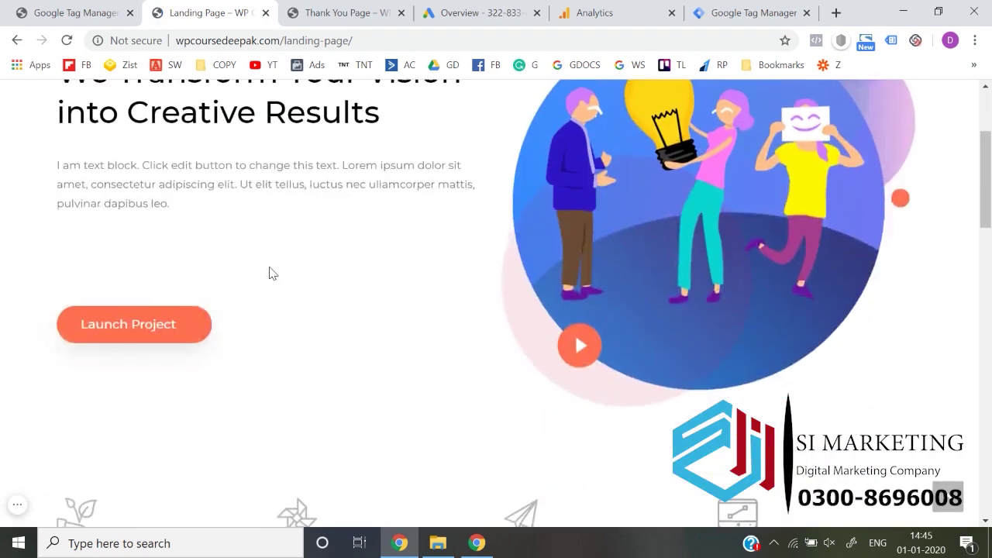
{"action": "scroll", "coordinate": [269, 273], "scroll_direction": "down", "scroll_amount": 10}
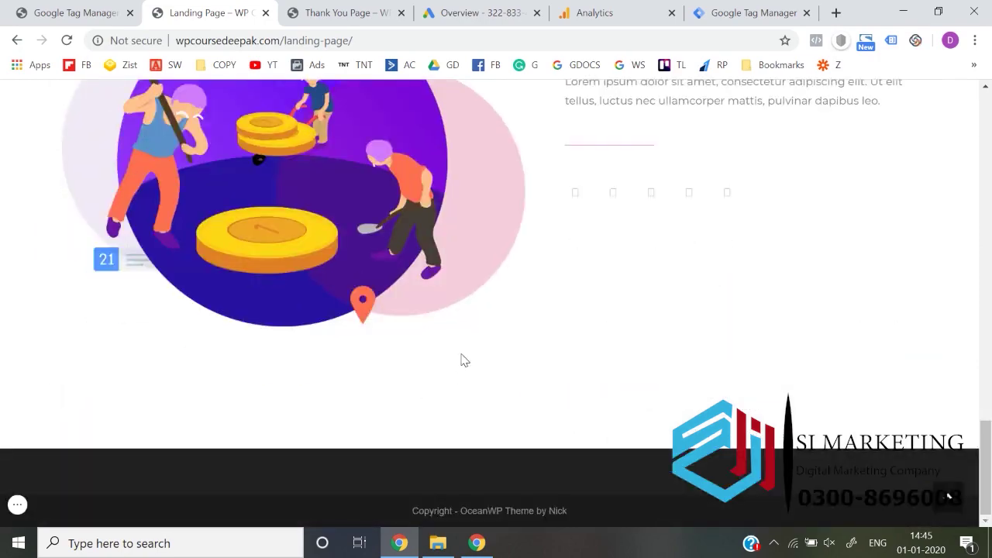
{"action": "scroll", "coordinate": [458, 411], "scroll_direction": "up", "scroll_amount": 20}
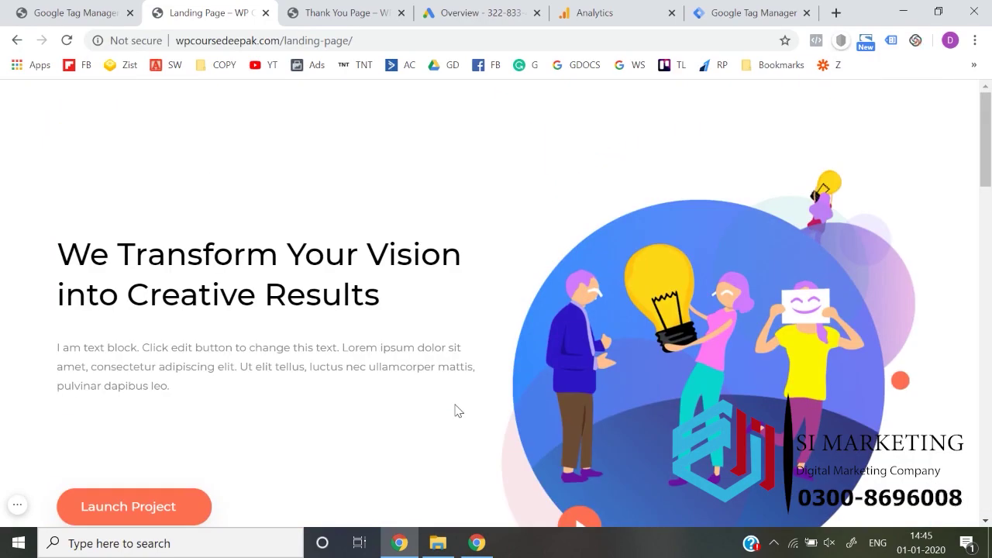
{"action": "scroll", "coordinate": [457, 411], "scroll_direction": "down", "scroll_amount": 14}
{"action": "scroll", "coordinate": [457, 411], "scroll_direction": "down", "scroll_amount": 5}
{"action": "left_click", "coordinate": [748, 12]}
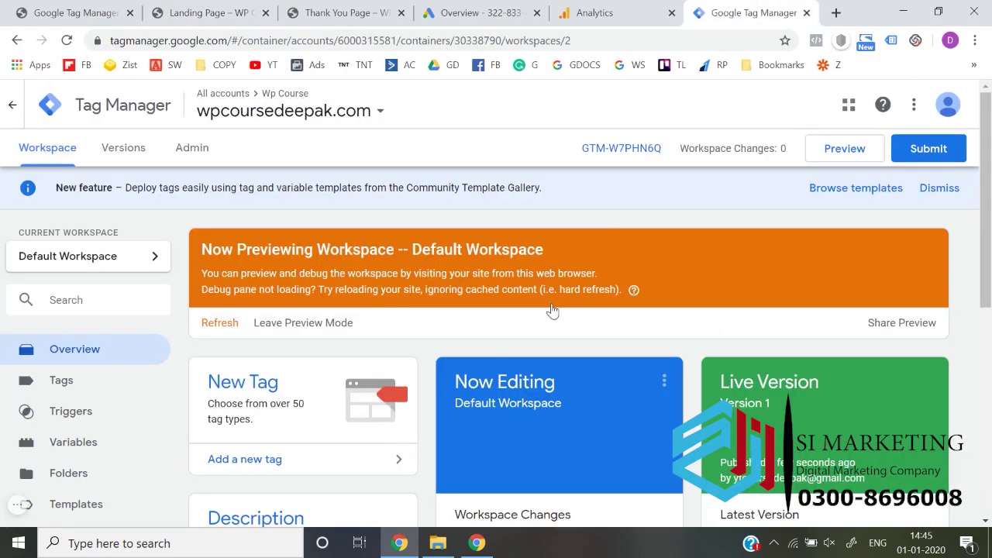
Step: Reload the landing page and examine its full length again for the Tag Manager debug pane
{"action": "left_click", "coordinate": [198, 13]}
{"action": "scroll", "coordinate": [105, 296], "scroll_direction": "up", "scroll_amount": 15}
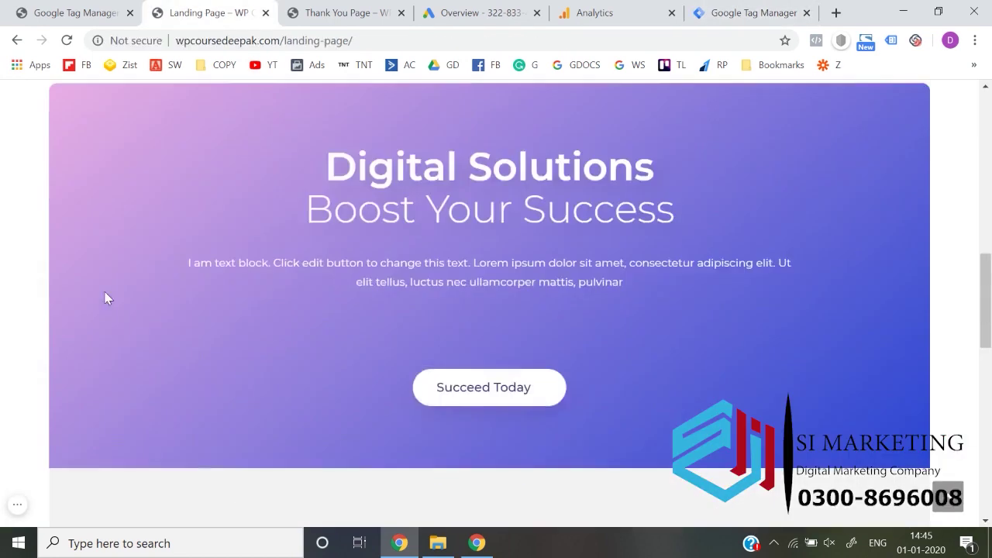
{"action": "key", "text": "F5"}
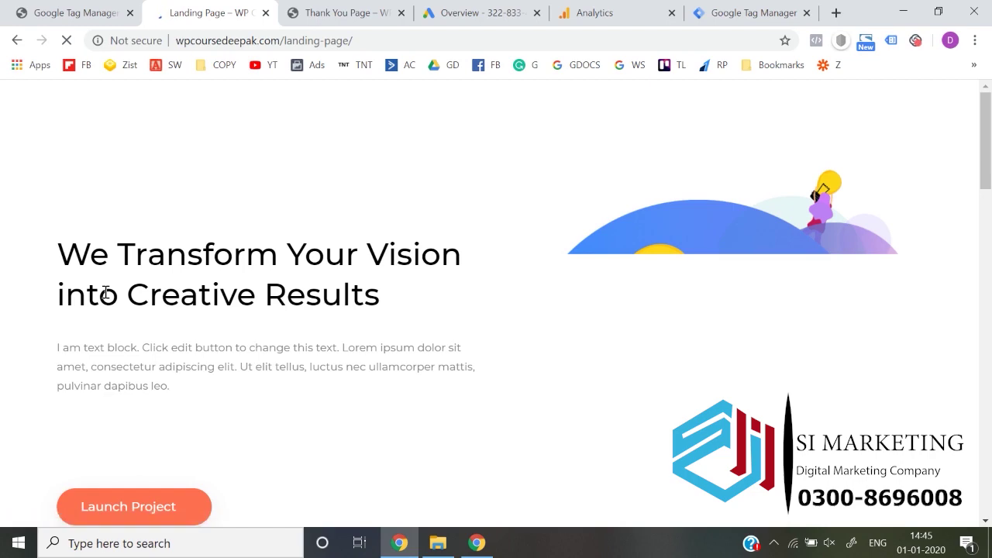
{"action": "scroll", "coordinate": [106, 292], "scroll_direction": "down", "scroll_amount": 5}
{"action": "scroll", "coordinate": [284, 293], "scroll_direction": "down", "scroll_amount": 10}
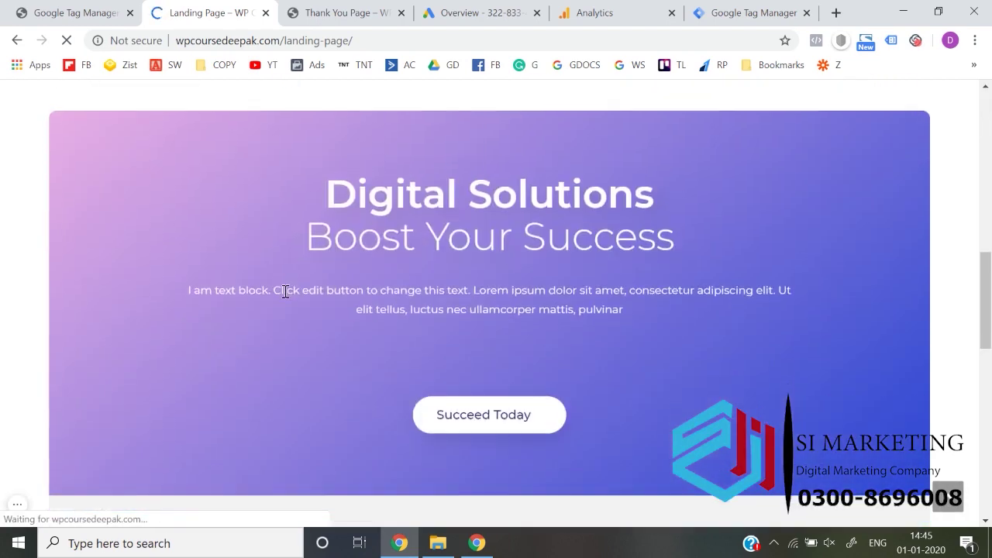
{"action": "scroll", "coordinate": [287, 297], "scroll_direction": "down", "scroll_amount": 5}
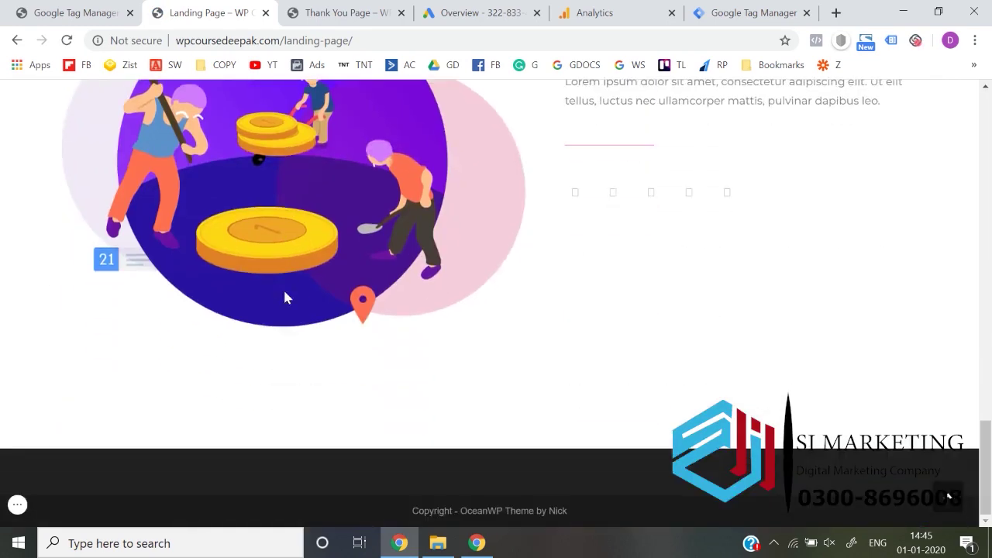
{"action": "scroll", "coordinate": [285, 298], "scroll_direction": "up", "scroll_amount": 20}
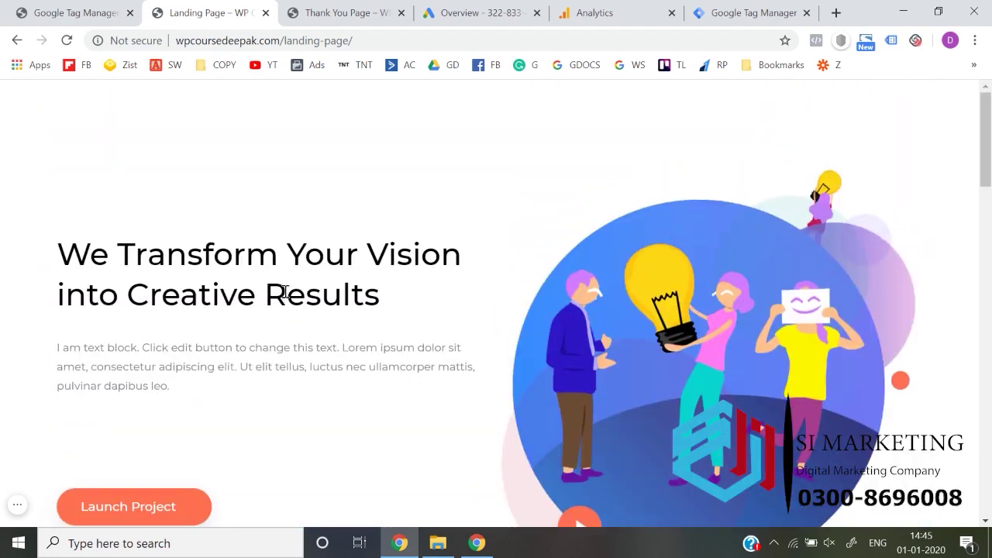
Step: Return to the plugin's settings in WordPress and save the container ID and Codeless injection placement again
{"action": "left_click", "coordinate": [95, 6]}
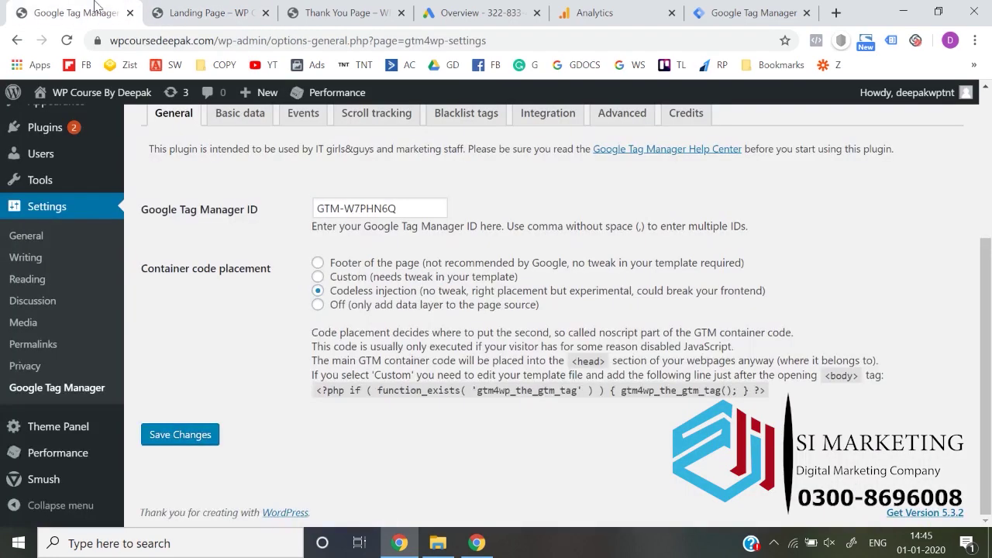
{"action": "left_click", "coordinate": [155, 436]}
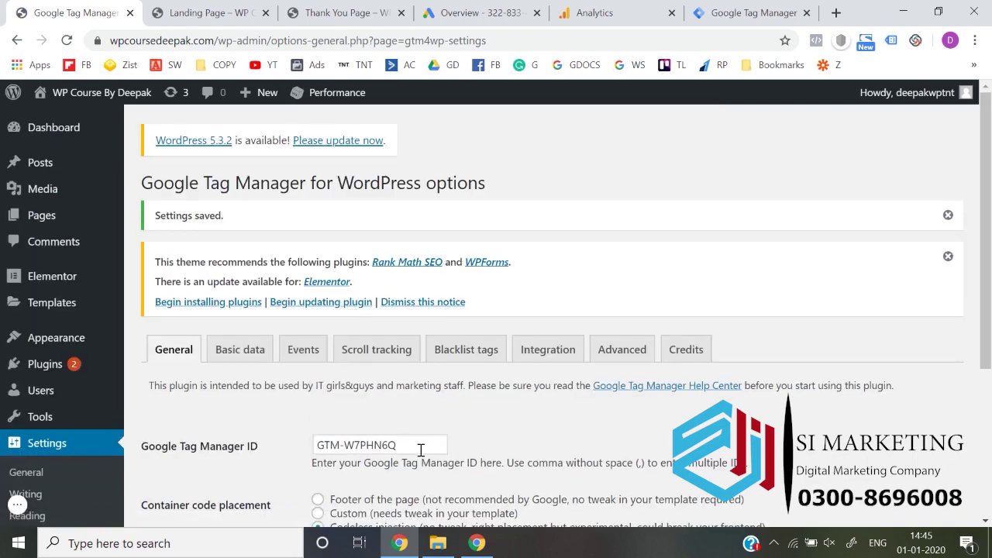
{"action": "left_click", "coordinate": [421, 450]}
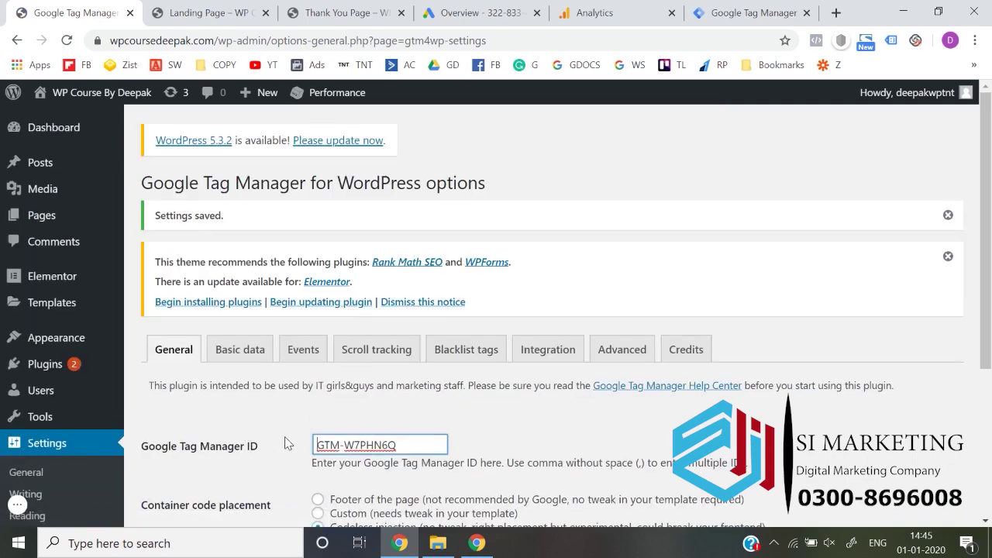
{"action": "scroll", "coordinate": [284, 436], "scroll_direction": "down", "scroll_amount": 3}
{"action": "left_click", "coordinate": [190, 451]}
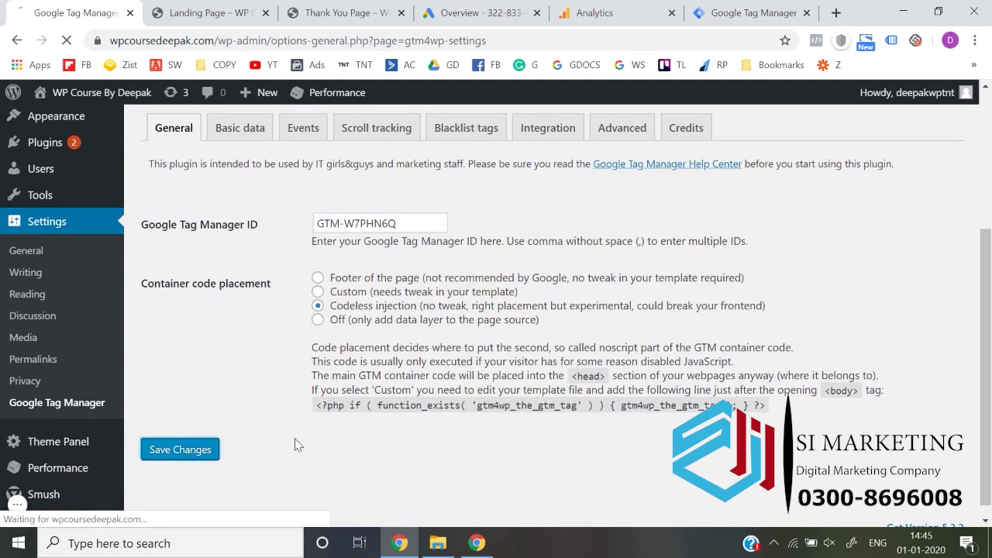
Step: Check that the plugin settings have been saved, and reload the landing page to test the Tag Manager preview
{"action": "left_click", "coordinate": [231, 11]}
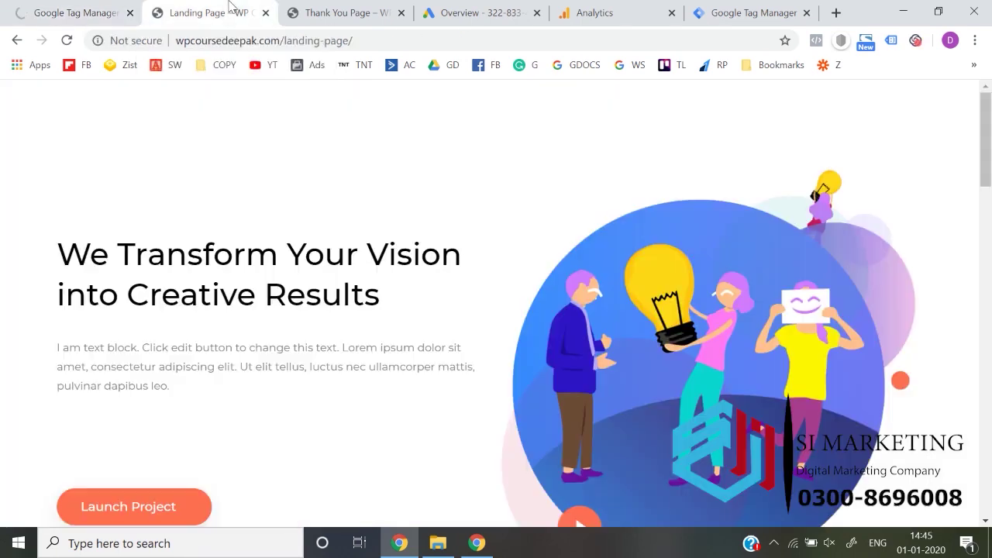
{"action": "left_click", "coordinate": [70, 12]}
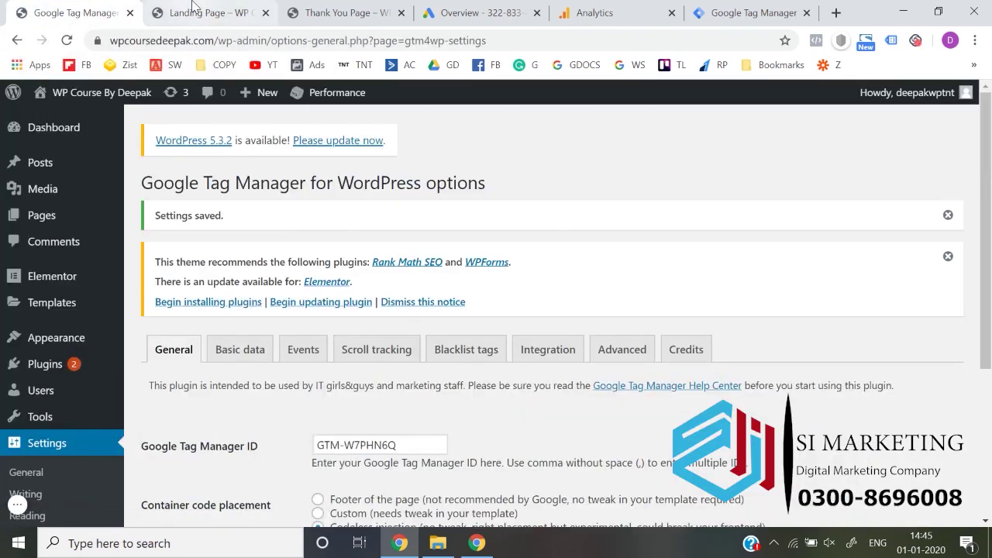
{"action": "left_click", "coordinate": [186, 12]}
{"action": "key", "text": "F5"}
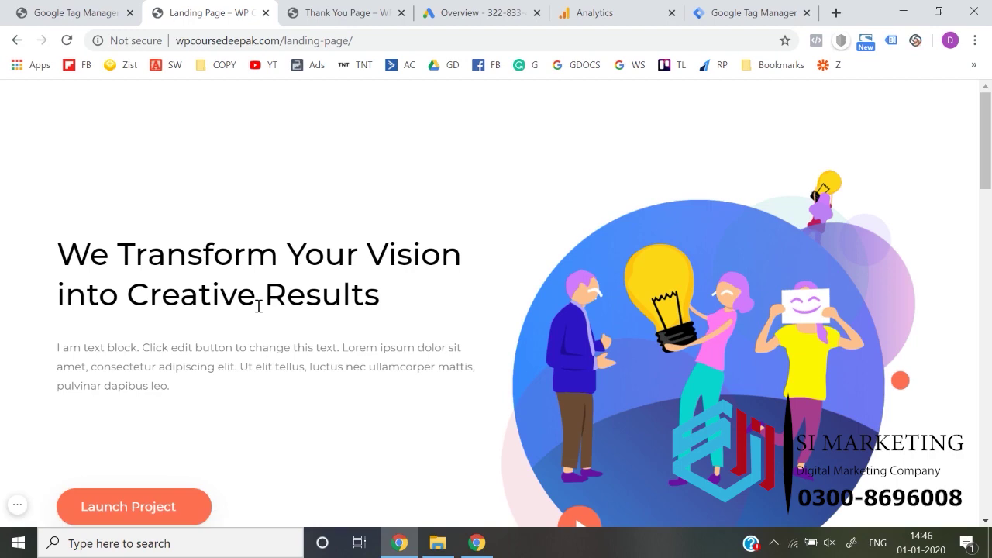
Step: Check the landing page down to its footer for the debug pane, and leave preview mode in the Tag Manager workspace
{"action": "scroll", "coordinate": [258, 306], "scroll_direction": "down", "scroll_amount": 20}
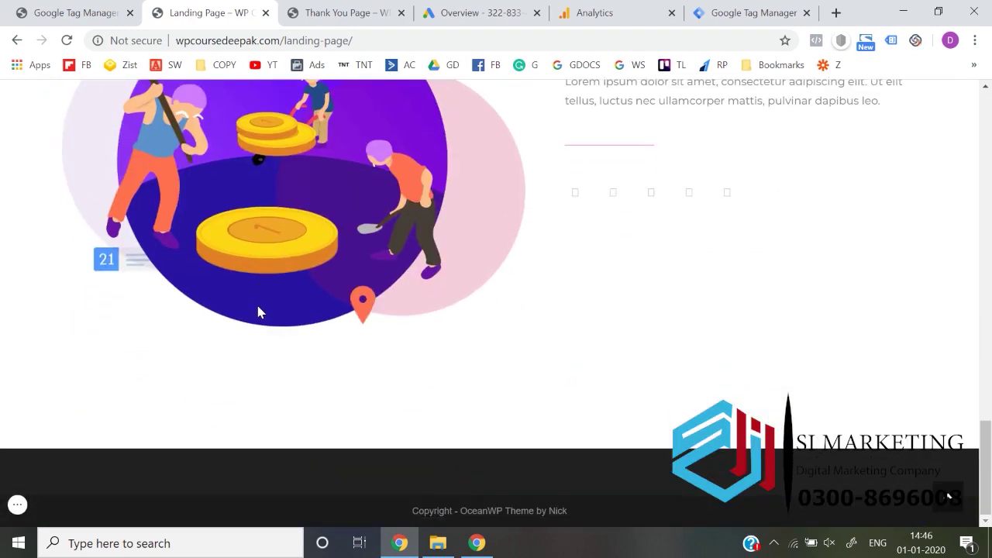
{"action": "left_click", "coordinate": [721, 13]}
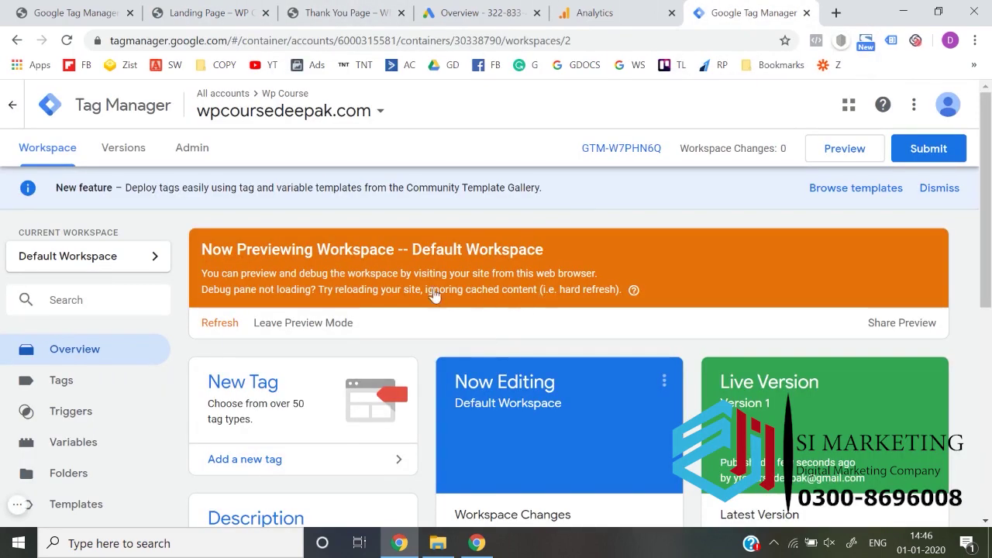
{"action": "left_click", "coordinate": [340, 323]}
{"action": "left_click", "coordinate": [601, 267]}
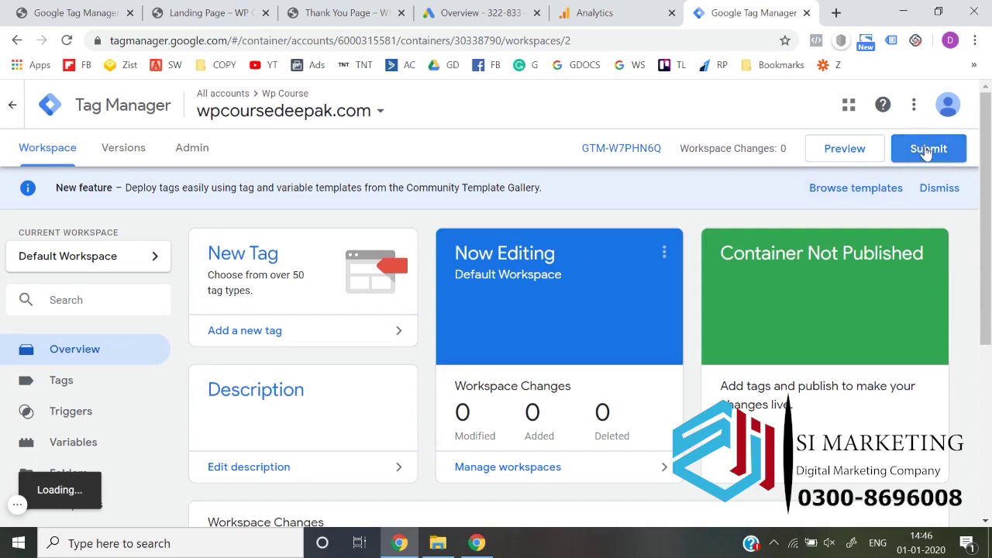
Step: Publish the container as a new version without a name or description, and turn on preview mode for the Default Workspace
{"action": "left_click", "coordinate": [927, 152]}
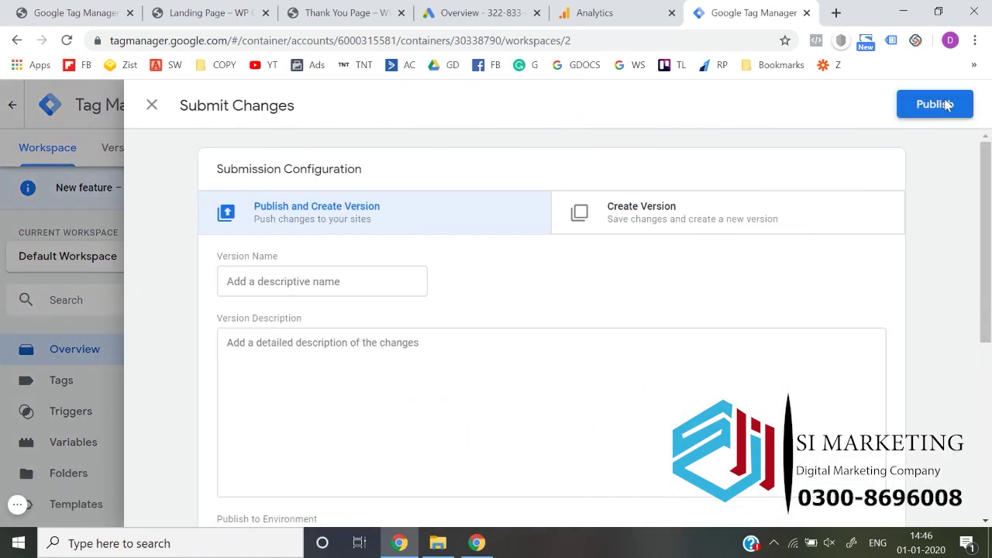
{"action": "left_click", "coordinate": [940, 104]}
{"action": "left_click", "coordinate": [710, 485]}
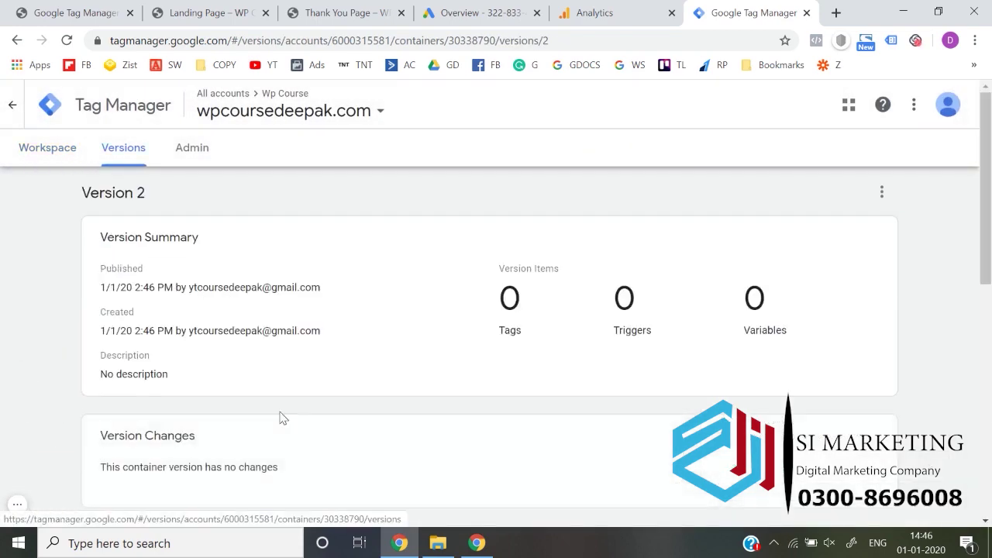
{"action": "left_click", "coordinate": [50, 146]}
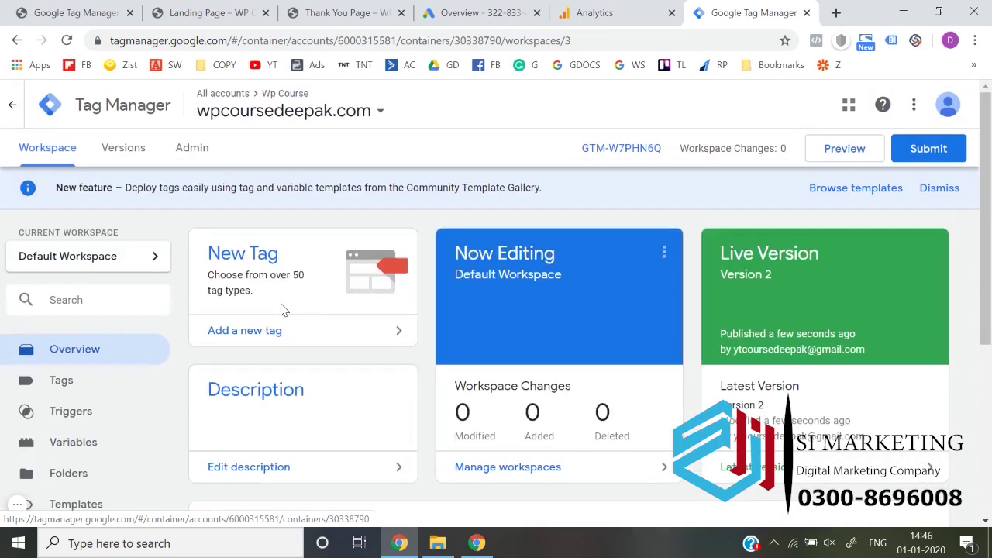
{"action": "left_click", "coordinate": [851, 152]}
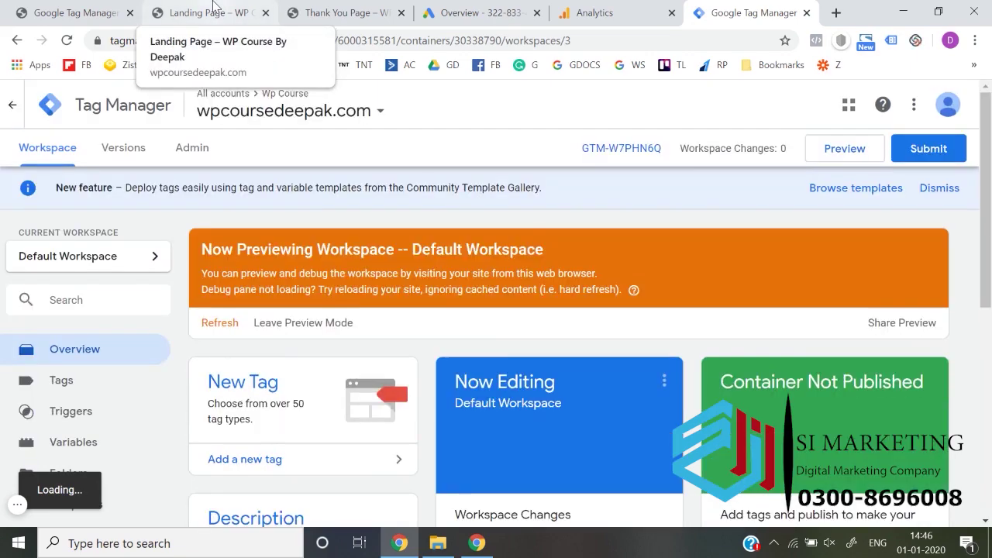
Step: Load the landing page afresh several times and inspect its whole length for the Tag Manager debug pane
{"action": "left_click", "coordinate": [214, 6]}
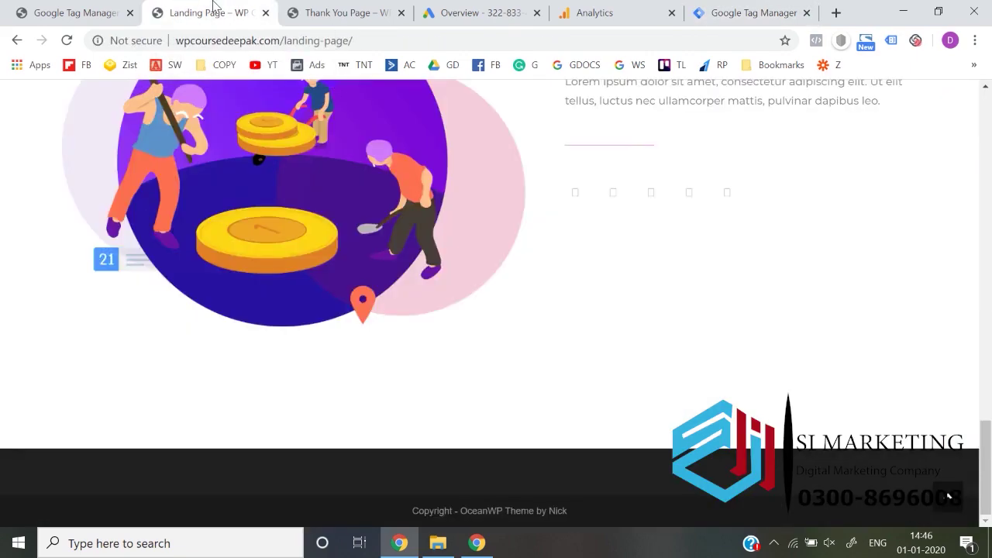
{"action": "left_click", "coordinate": [362, 45]}
{"action": "key", "text": "Return"}
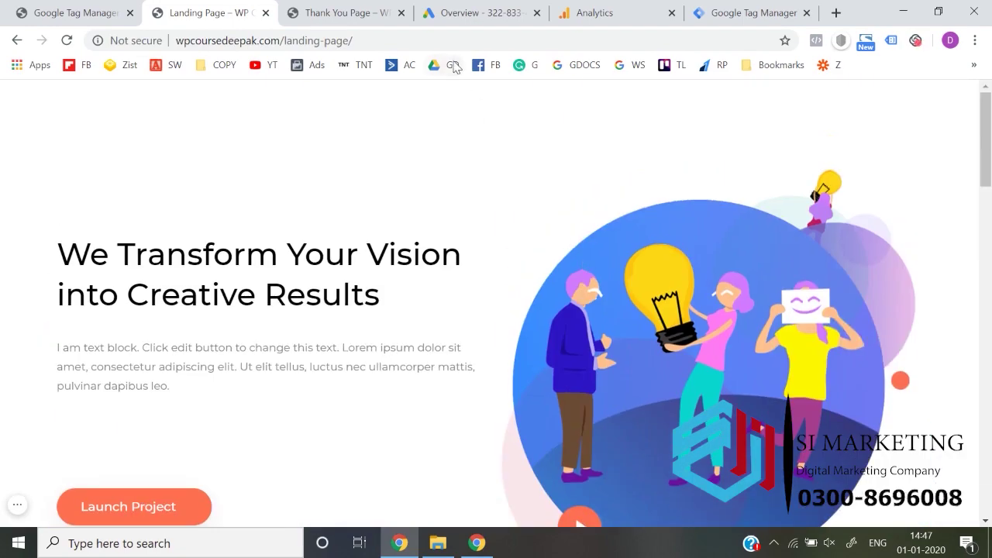
{"action": "left_click", "coordinate": [440, 40]}
{"action": "key", "text": "Return"}
{"action": "key", "text": "F5"}
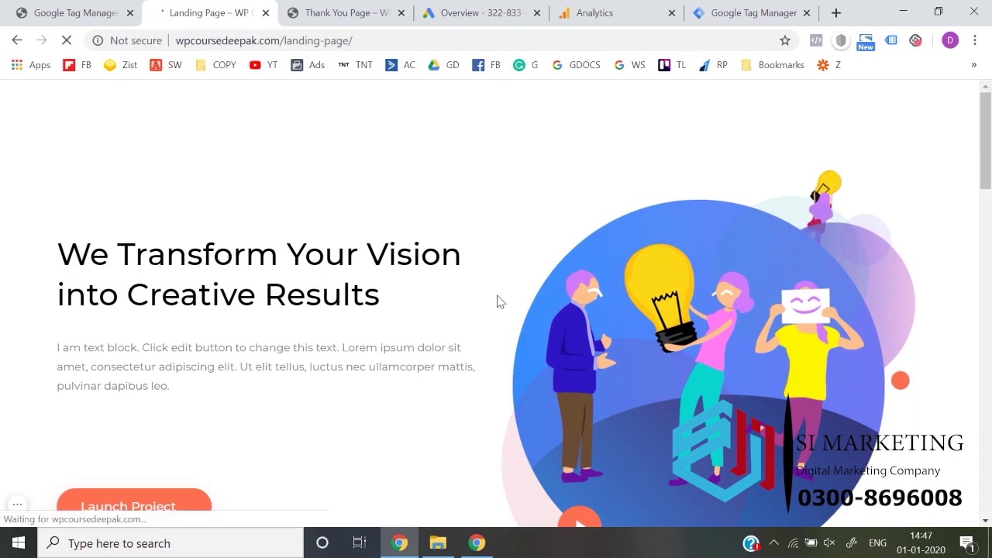
{"action": "scroll", "coordinate": [500, 300], "scroll_direction": "down", "scroll_amount": 2}
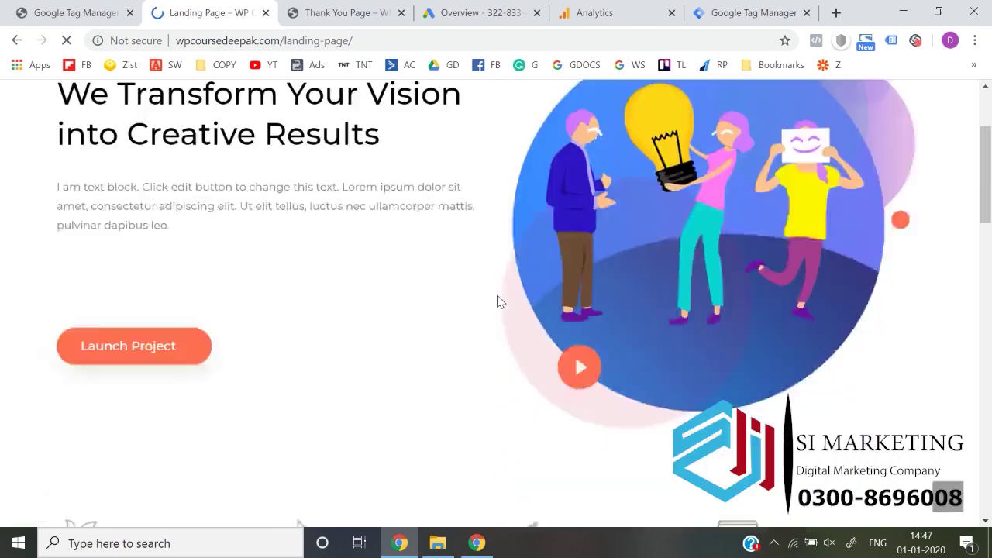
{"action": "scroll", "coordinate": [500, 300], "scroll_direction": "down", "scroll_amount": 10}
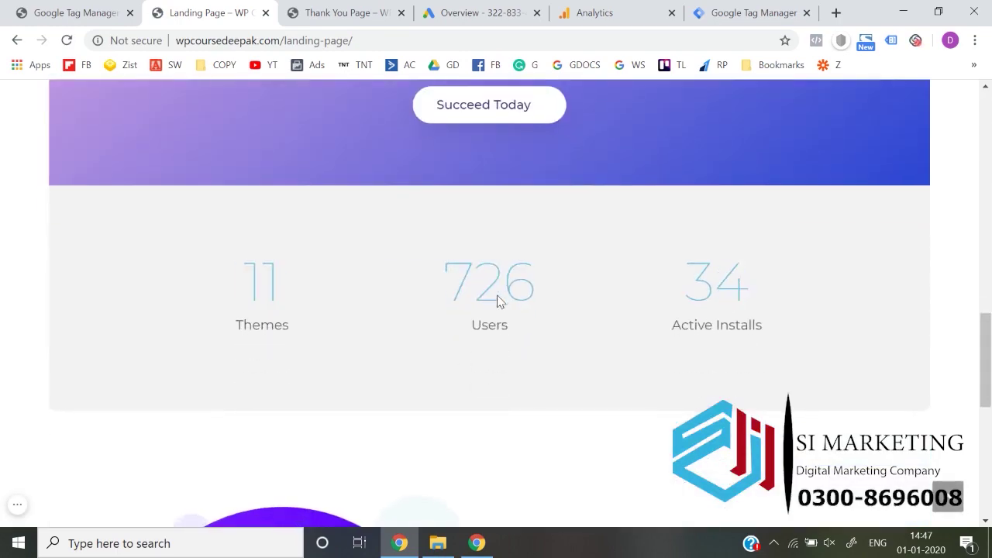
{"action": "scroll", "coordinate": [500, 301], "scroll_direction": "down", "scroll_amount": 6}
{"action": "scroll", "coordinate": [500, 300], "scroll_direction": "up", "scroll_amount": 20}
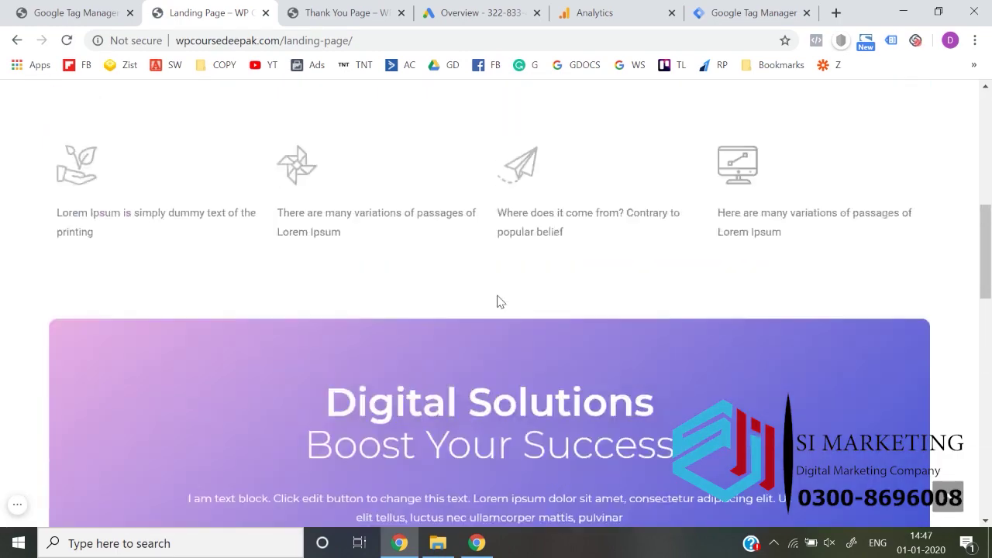
Step: Reload the Thank You page, enlarge its Tag Manager debug pane, and compare its container ID with the workspace's
{"action": "left_click", "coordinate": [329, 7]}
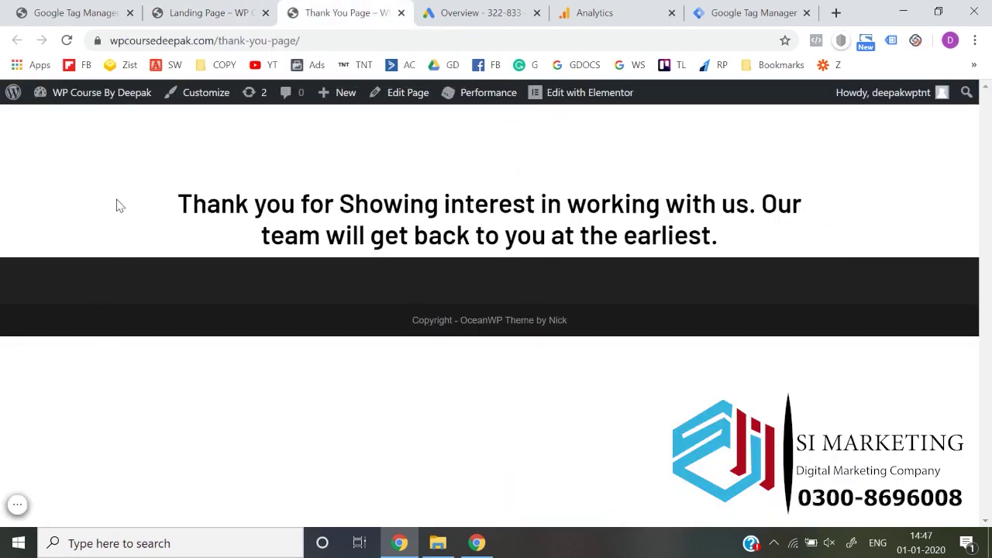
{"action": "key", "text": "F5"}
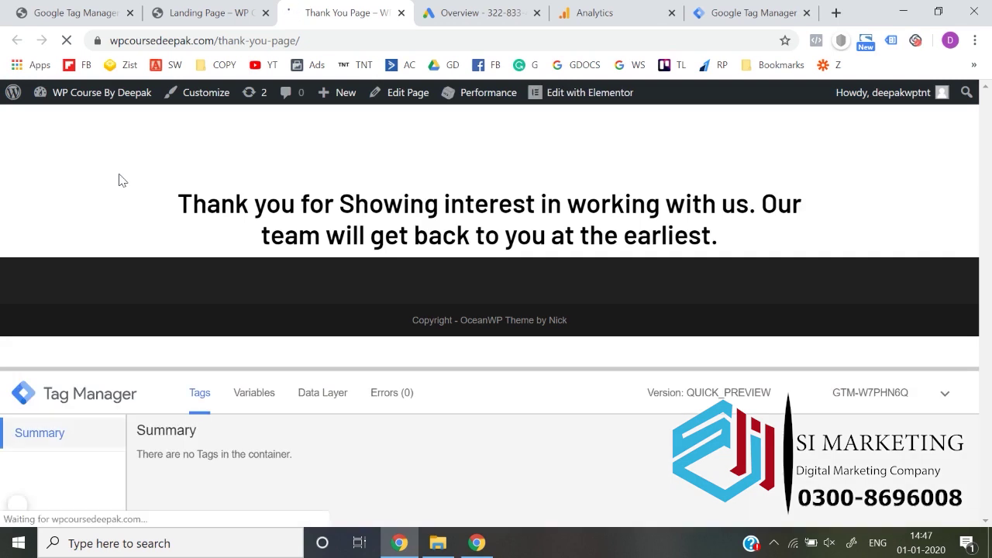
{"action": "left_click_drag", "start_coordinate": [347, 371], "coordinate": [354, 295]}
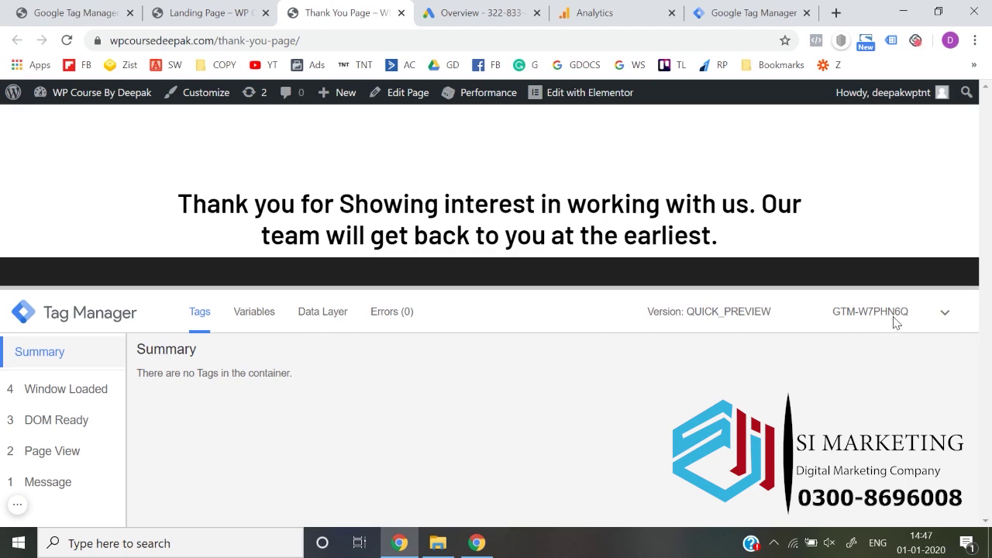
{"action": "left_click", "coordinate": [753, 13]}
{"action": "left_click", "coordinate": [240, 11]}
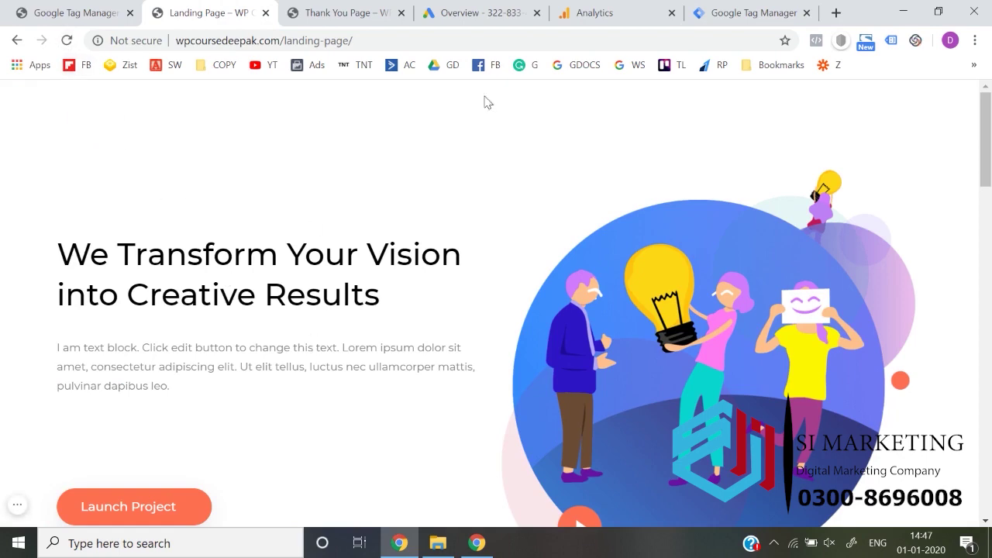
{"action": "left_click", "coordinate": [774, 9]}
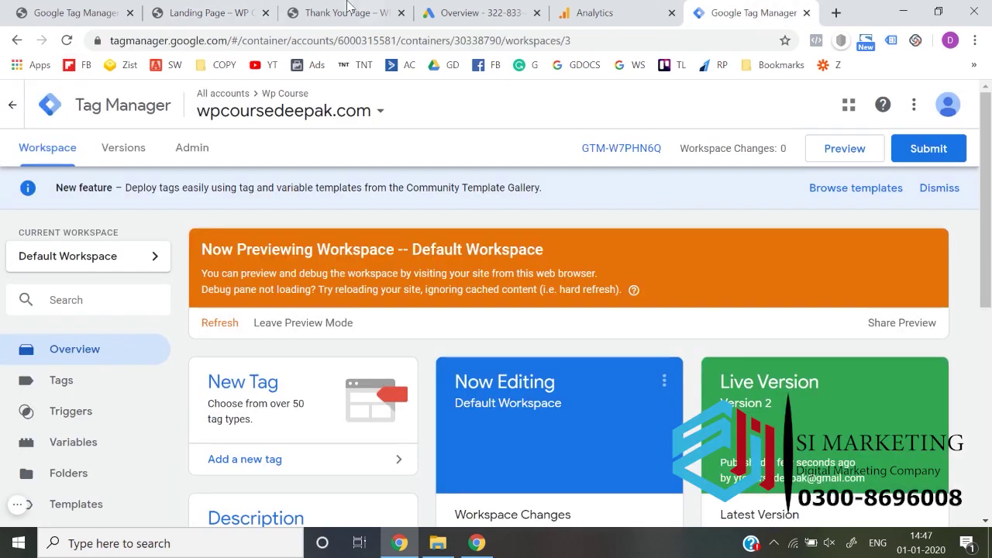
{"action": "left_click", "coordinate": [346, 8]}
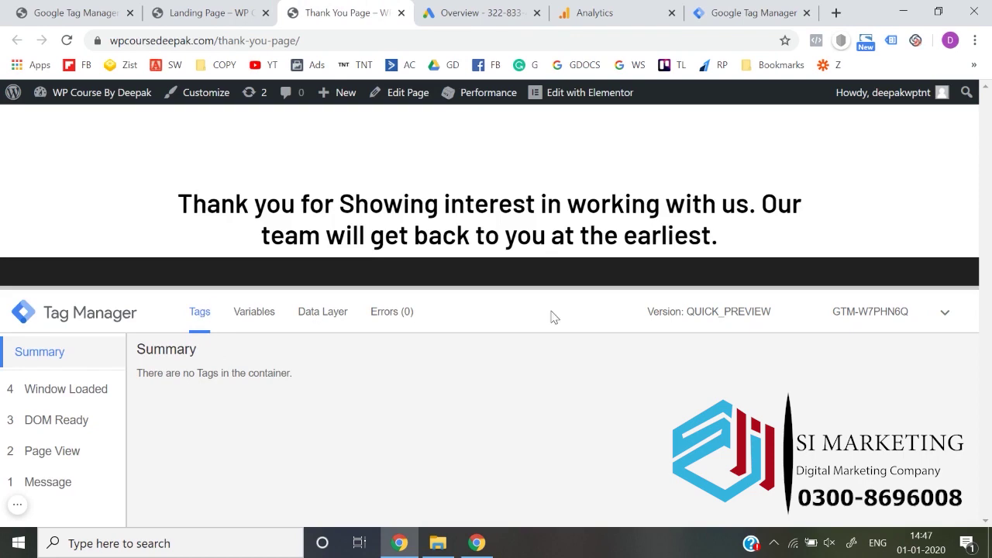
Step: Reorder the browser tabs so the landing page follows the Thank You page, and leave preview mode in Tag Manager
{"action": "left_click_drag", "start_coordinate": [210, 13], "coordinate": [341, 12]}
{"action": "left_click", "coordinate": [703, 6]}
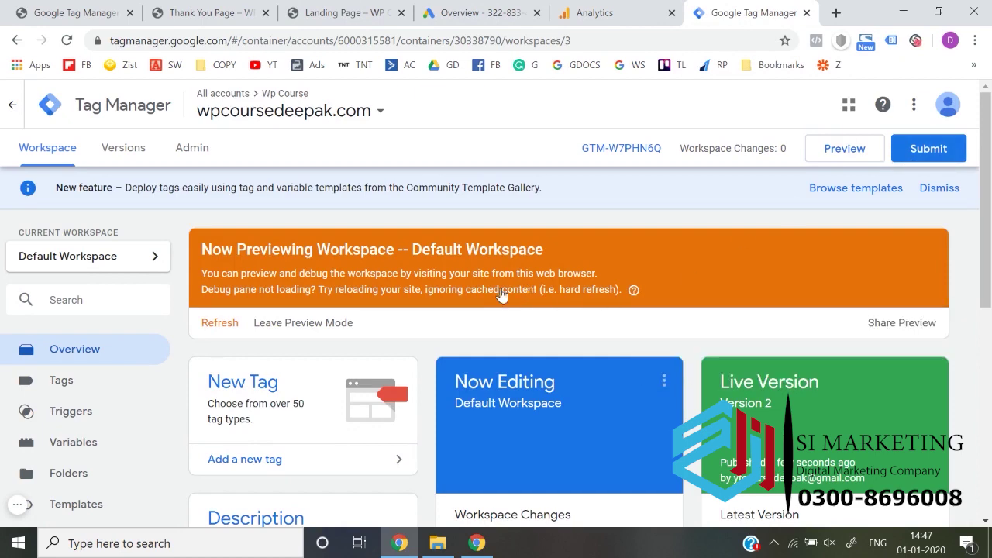
{"action": "left_click", "coordinate": [317, 324]}
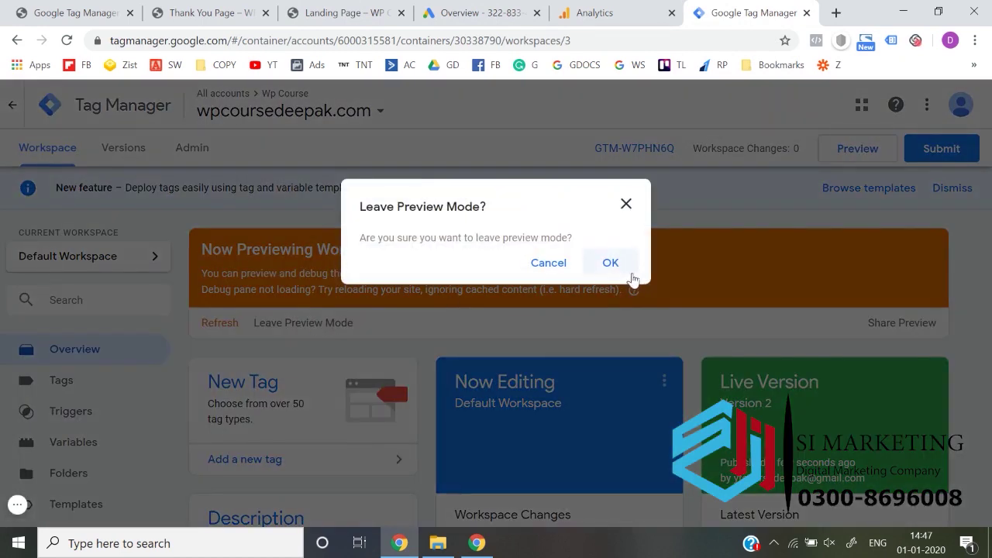
{"action": "left_click", "coordinate": [610, 263]}
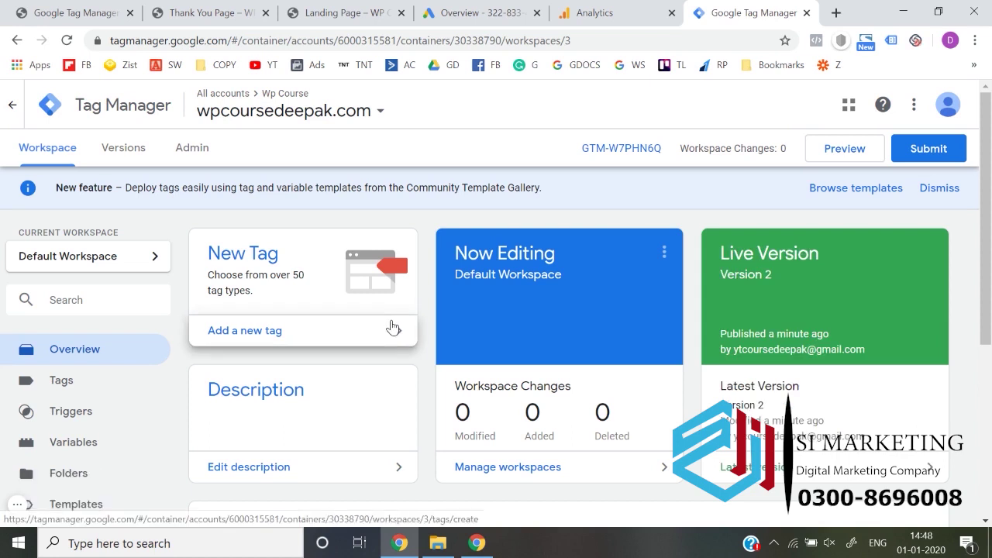
Step: Switch to Google Analytics and start setting up measurement from its welcome page
{"action": "left_click", "coordinate": [625, 9]}
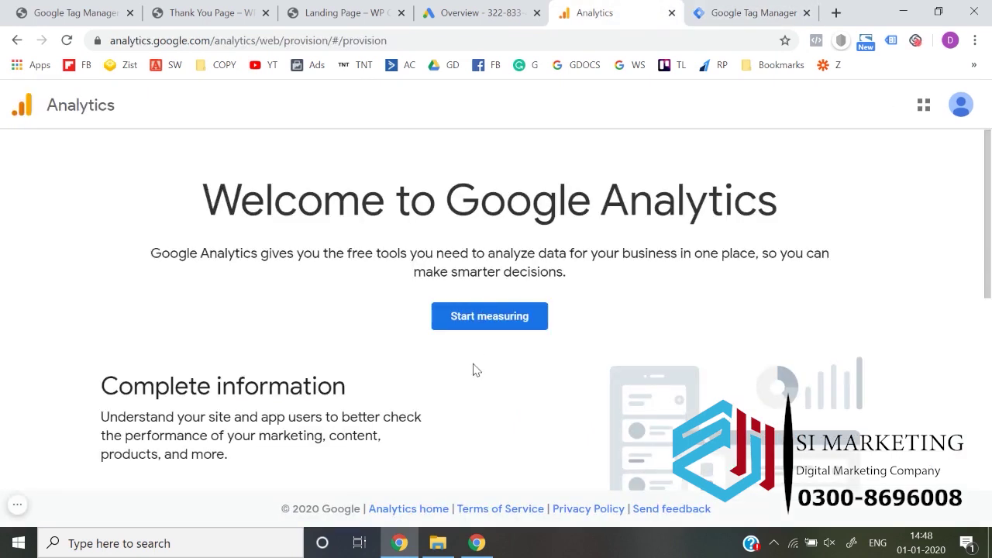
{"action": "left_click", "coordinate": [482, 321]}
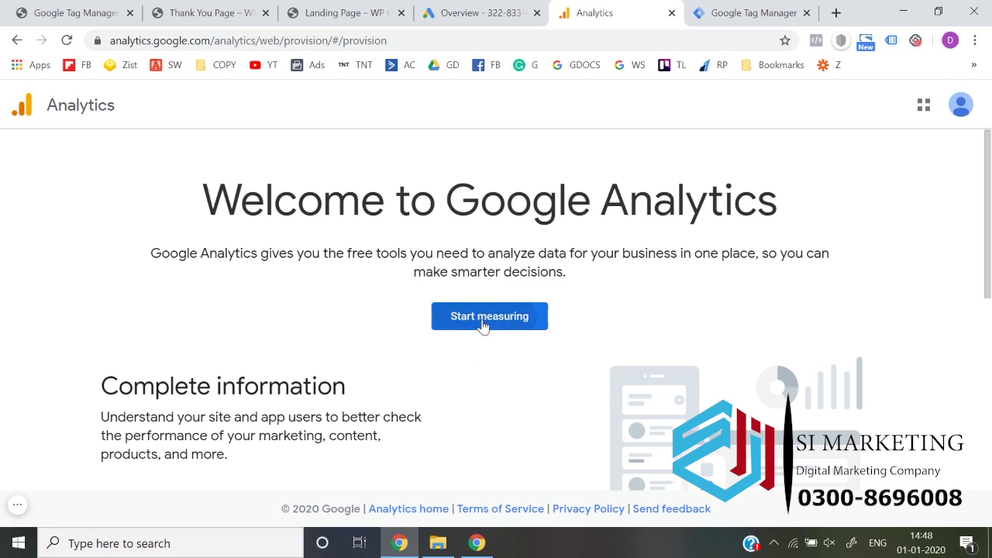